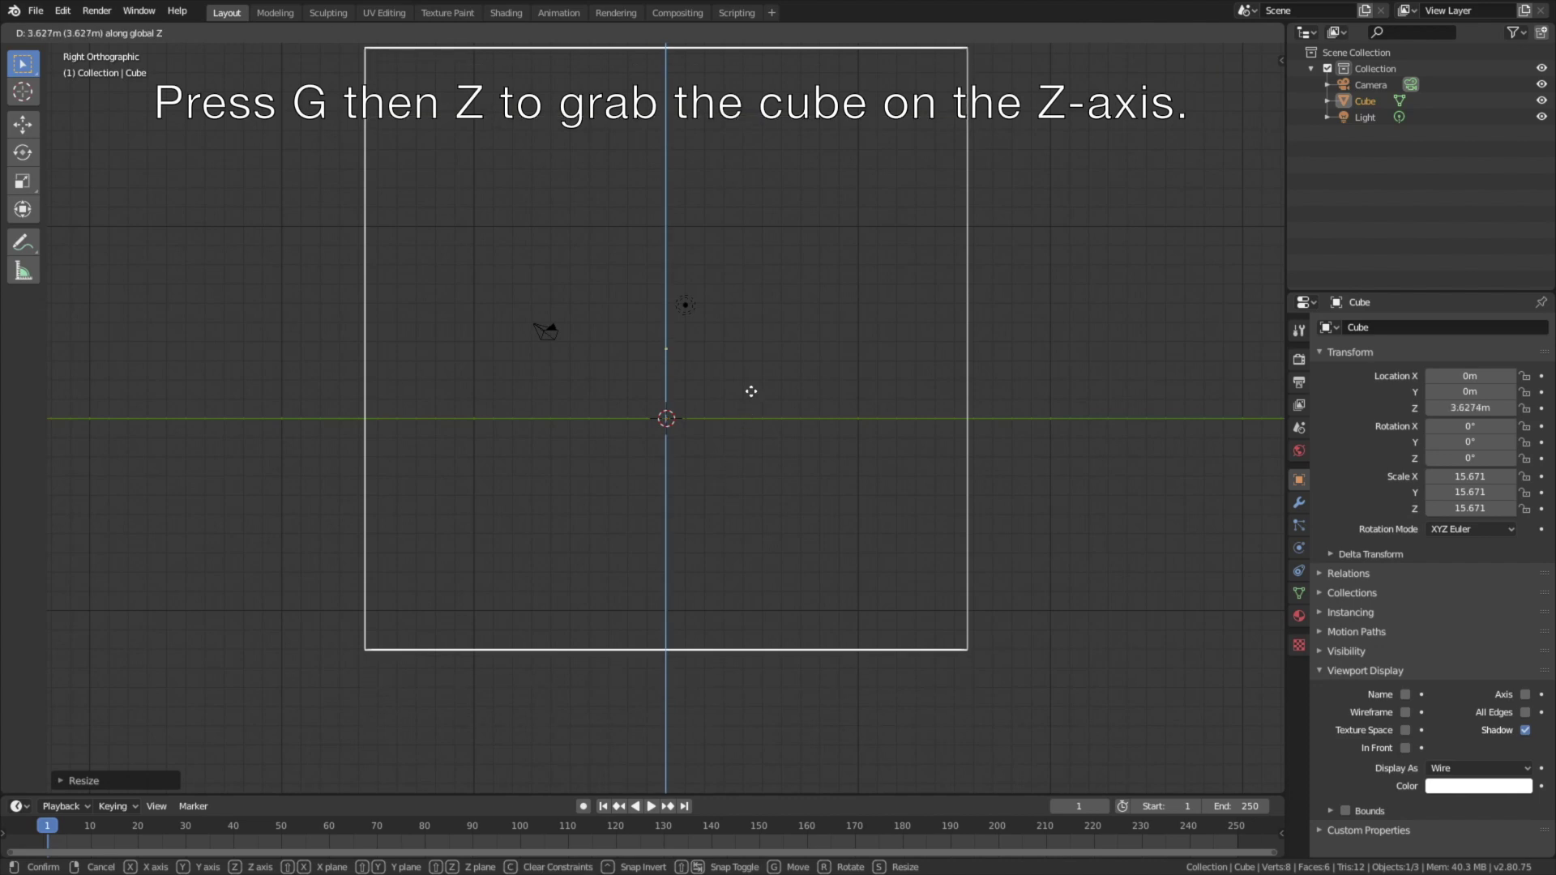
Step: Raise the cube along the Z axis to about 15.675 m so its base rests on the ground line
{"action": "left_click", "coordinate": [788, 177]}
{"action": "scroll", "coordinate": [1008, 359], "scroll_direction": "up", "scroll_amount": 12}
{"action": "key", "text": "g"}
{"action": "key", "text": "z"}
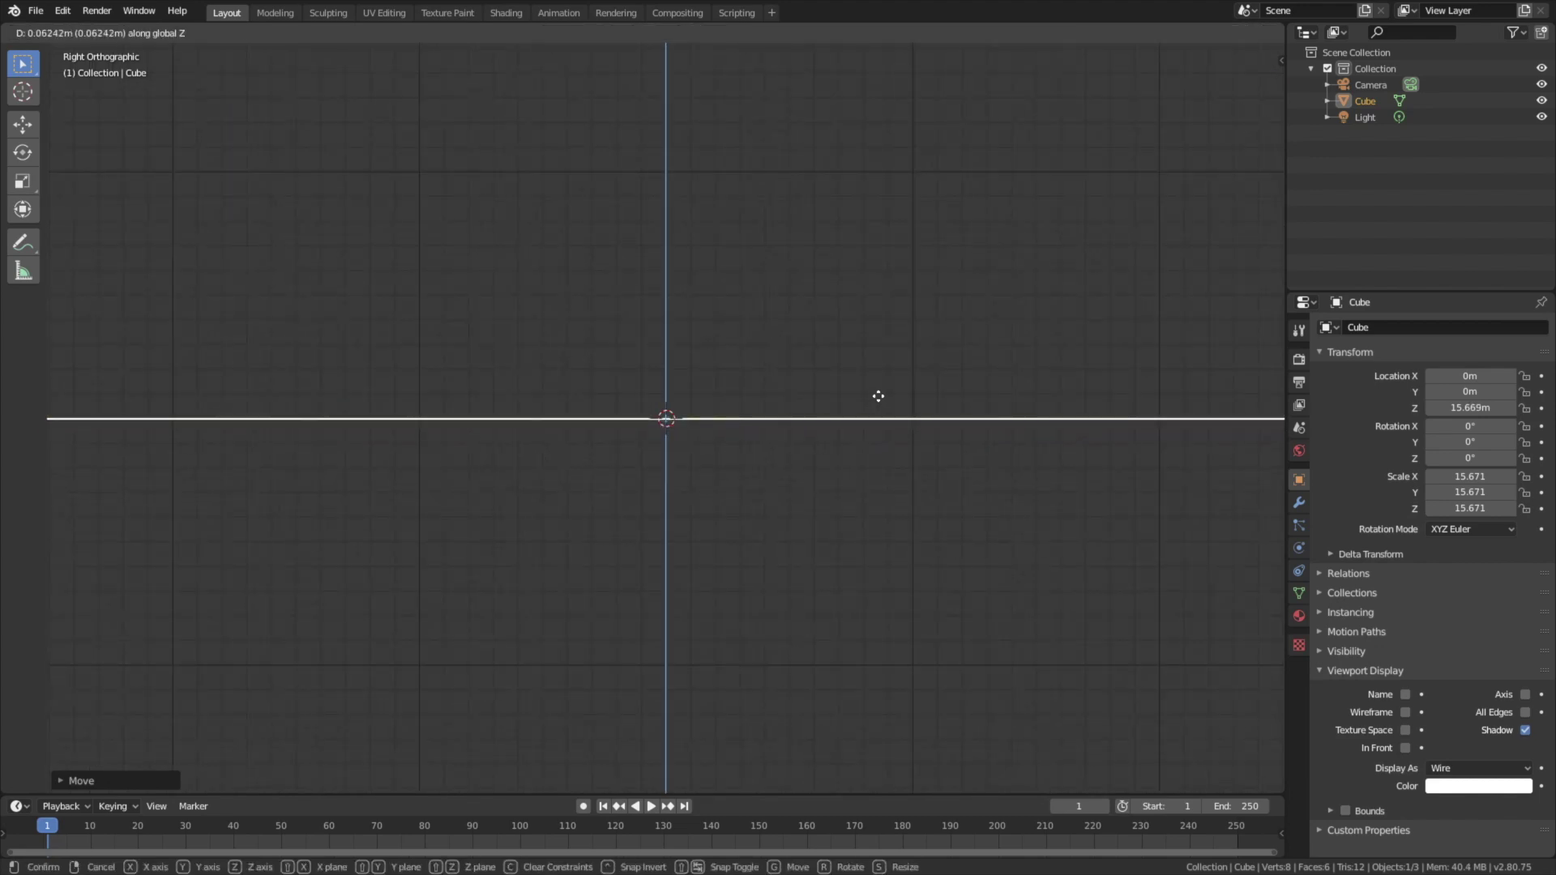
{"action": "left_click", "coordinate": [880, 395]}
{"action": "scroll", "coordinate": [645, 355], "scroll_direction": "down", "scroll_amount": 6}
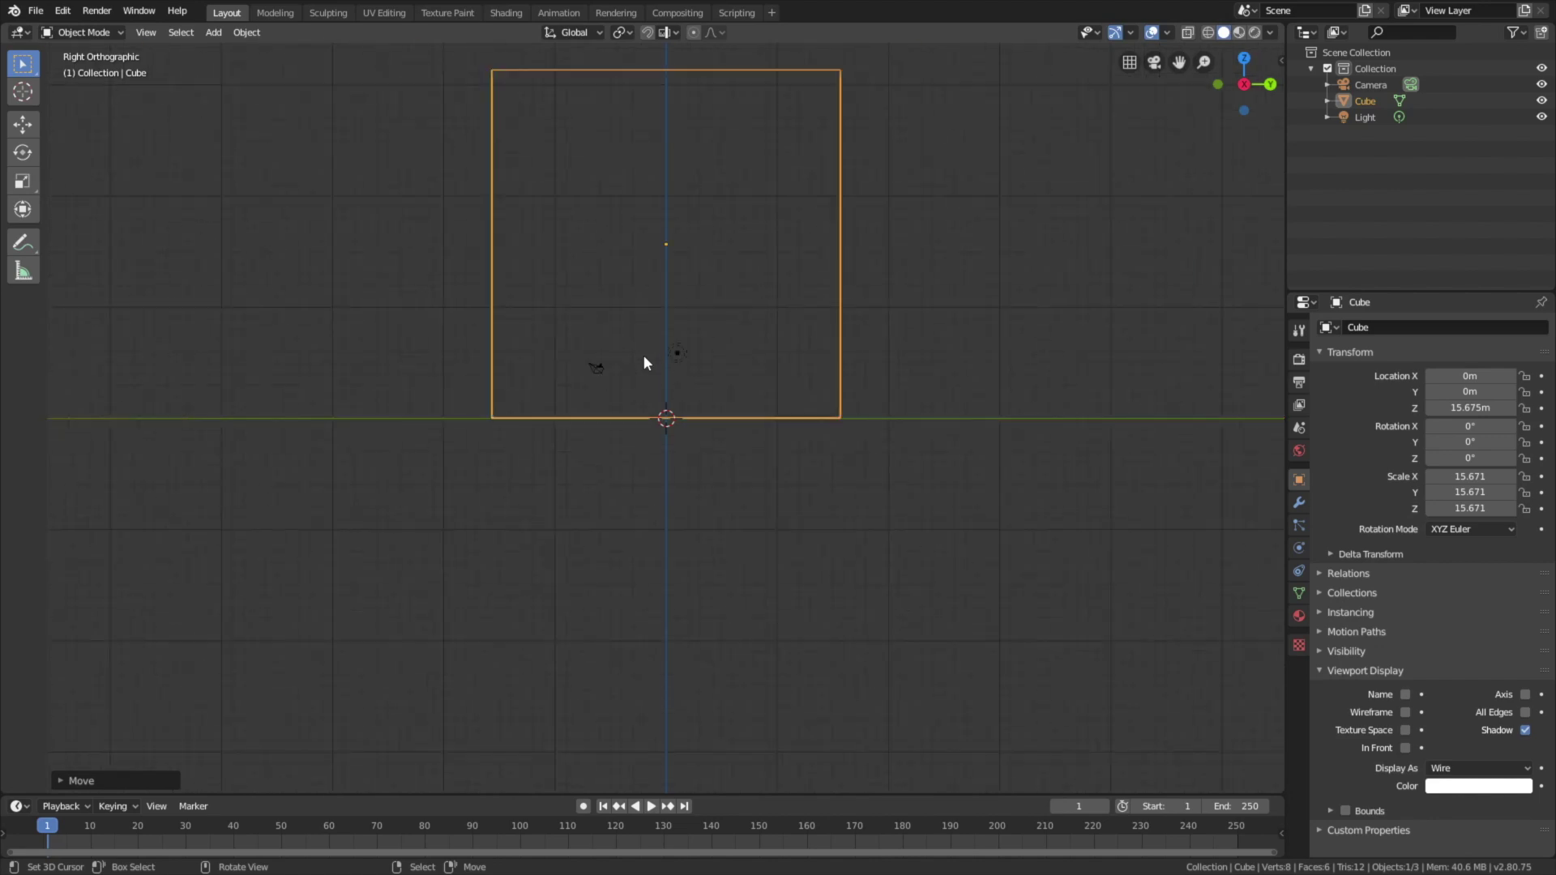
Step: Add a plane at the origin and scale it uniformly by about 236.5 as a large ground surface
{"action": "middle_click_drag", "start_coordinate": [644, 355], "coordinate": [733, 368]}
{"action": "scroll", "coordinate": [732, 375], "scroll_direction": "up", "scroll_amount": 3}
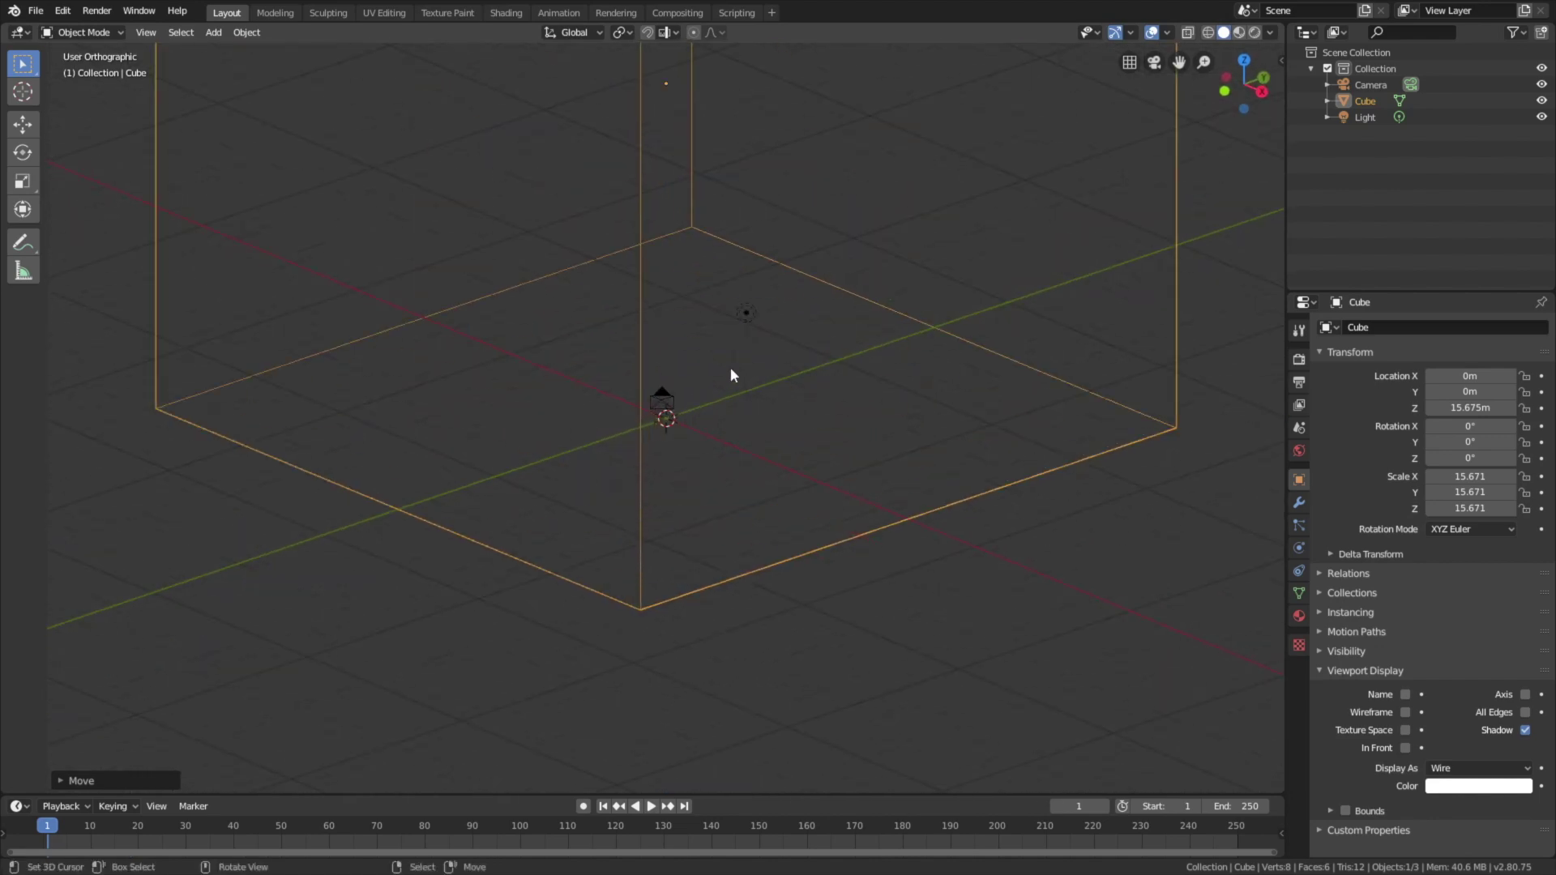
{"action": "scroll", "coordinate": [819, 473], "scroll_direction": "up", "scroll_amount": 4}
{"action": "scroll", "coordinate": [820, 522], "scroll_direction": "down", "scroll_amount": 4}
{"action": "scroll", "coordinate": [820, 519], "scroll_direction": "up", "scroll_amount": 2}
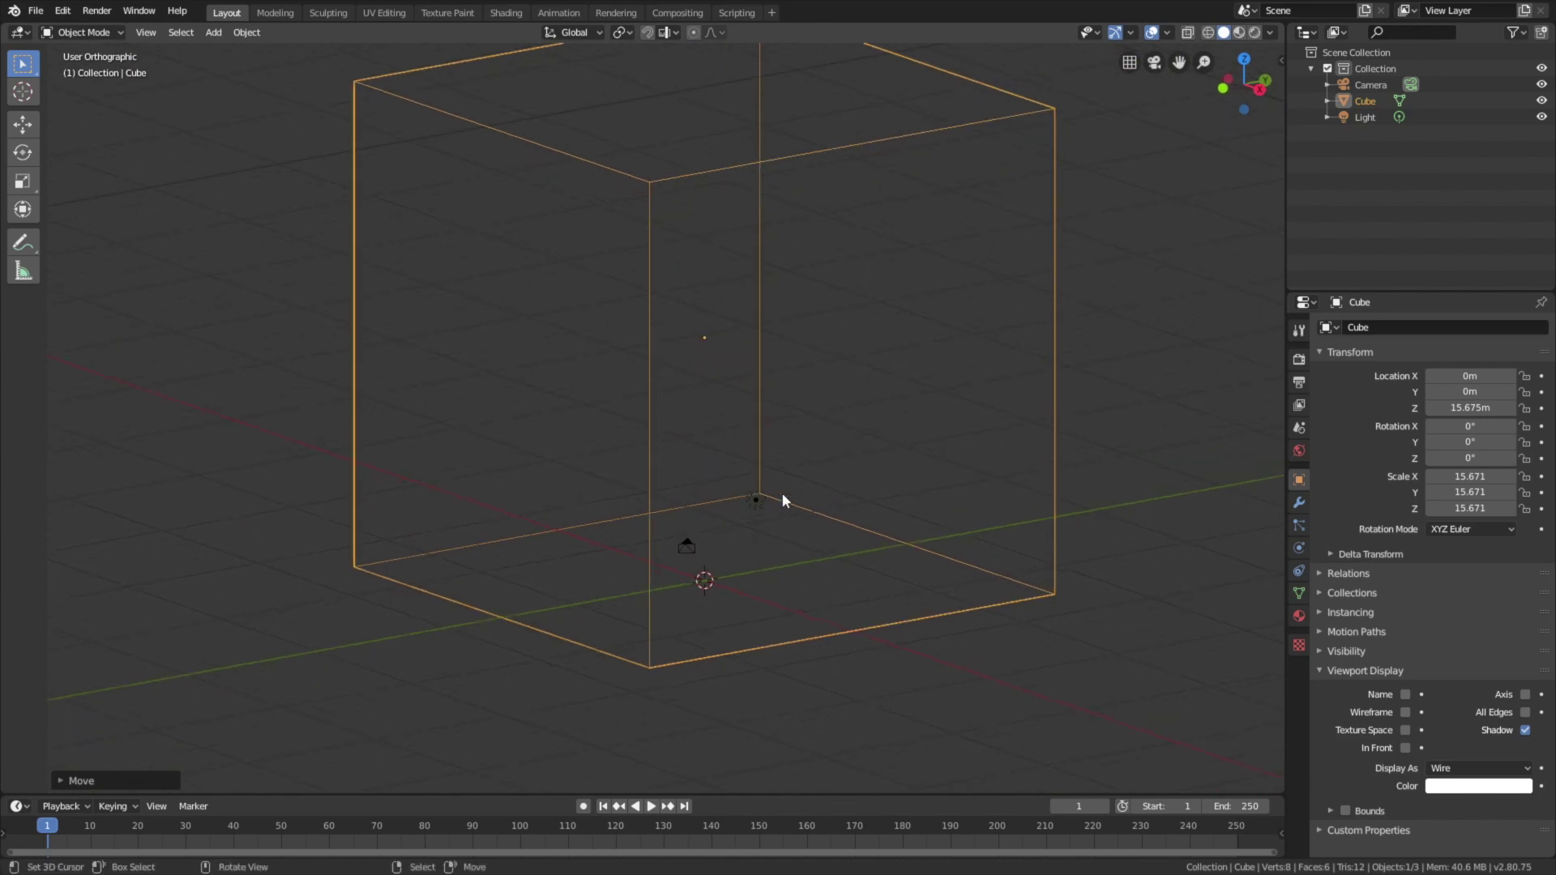
{"action": "left_click", "coordinate": [213, 33]}
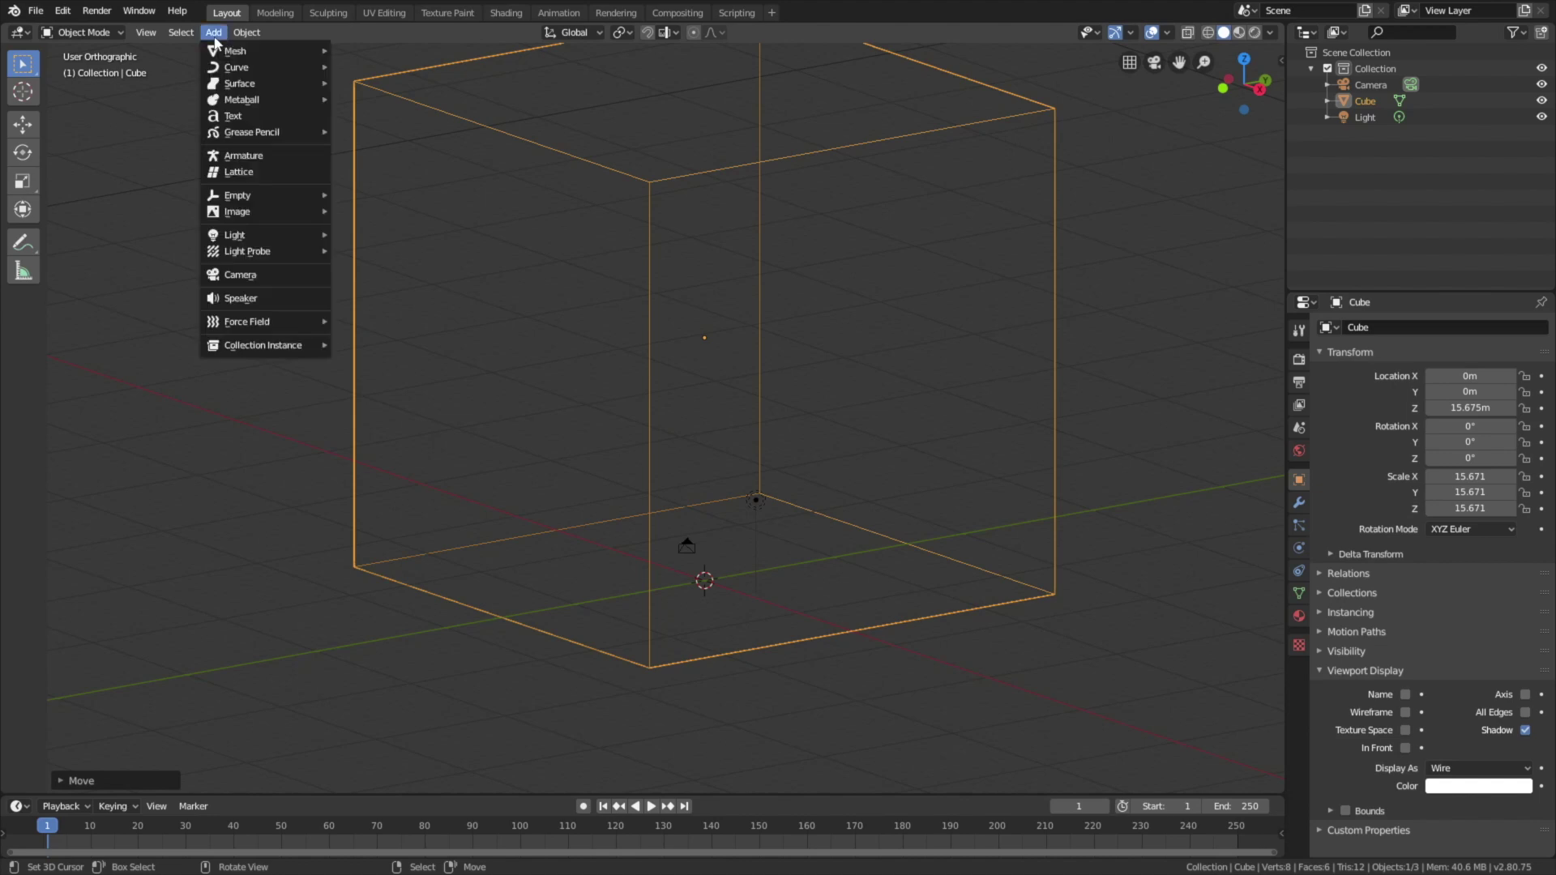
{"action": "mouse_move", "coordinate": [239, 51]}
{"action": "left_click", "coordinate": [365, 49]}
{"action": "scroll", "coordinate": [754, 366], "scroll_direction": "down", "scroll_amount": 3}
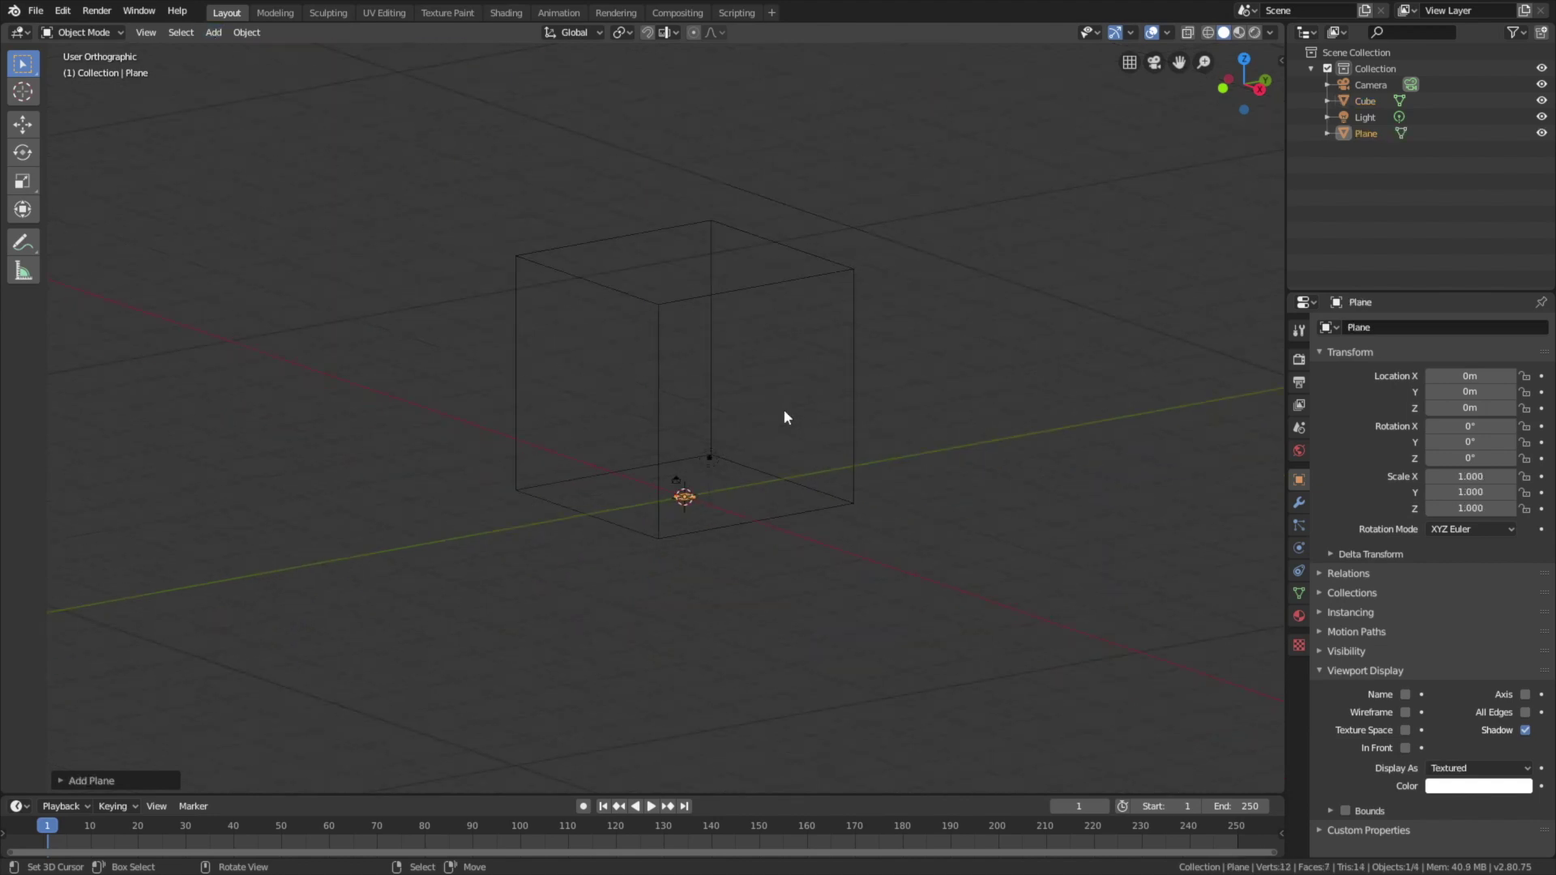
{"action": "key", "text": "s"}
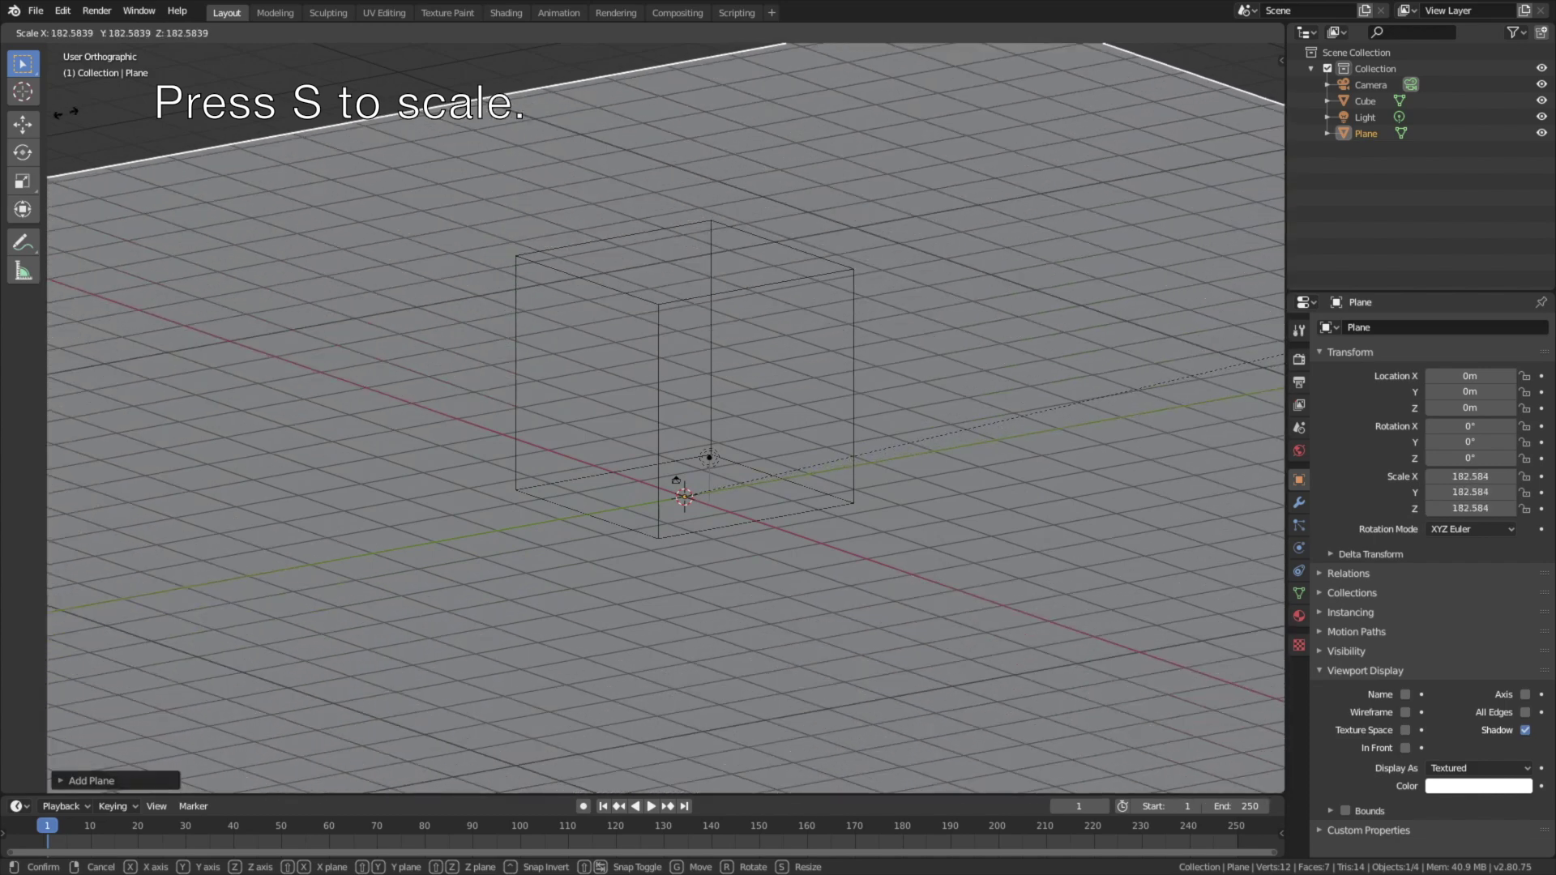
{"action": "left_click", "coordinate": [446, 304]}
Step: Add a cylinder mesh and move it up along the Z axis to about 26.1 m, inside the cube
{"action": "scroll", "coordinate": [446, 305], "scroll_direction": "up", "scroll_amount": 2}
{"action": "scroll", "coordinate": [935, 289], "scroll_direction": "up", "scroll_amount": 2}
{"action": "middle_click_drag", "start_coordinate": [935, 309], "coordinate": [889, 311]}
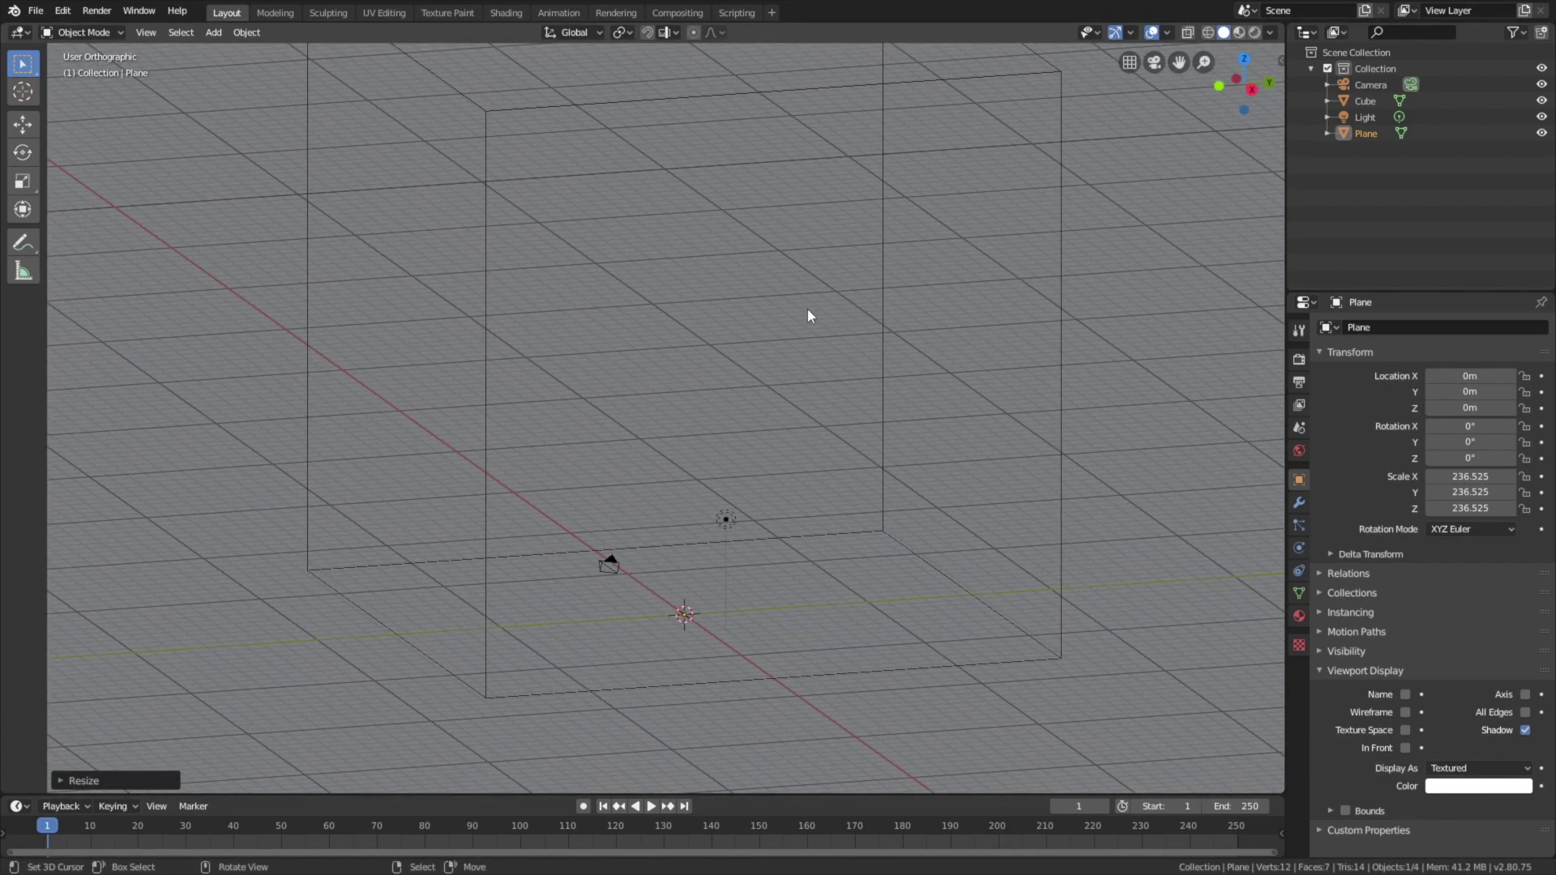
{"action": "left_click", "coordinate": [214, 32]}
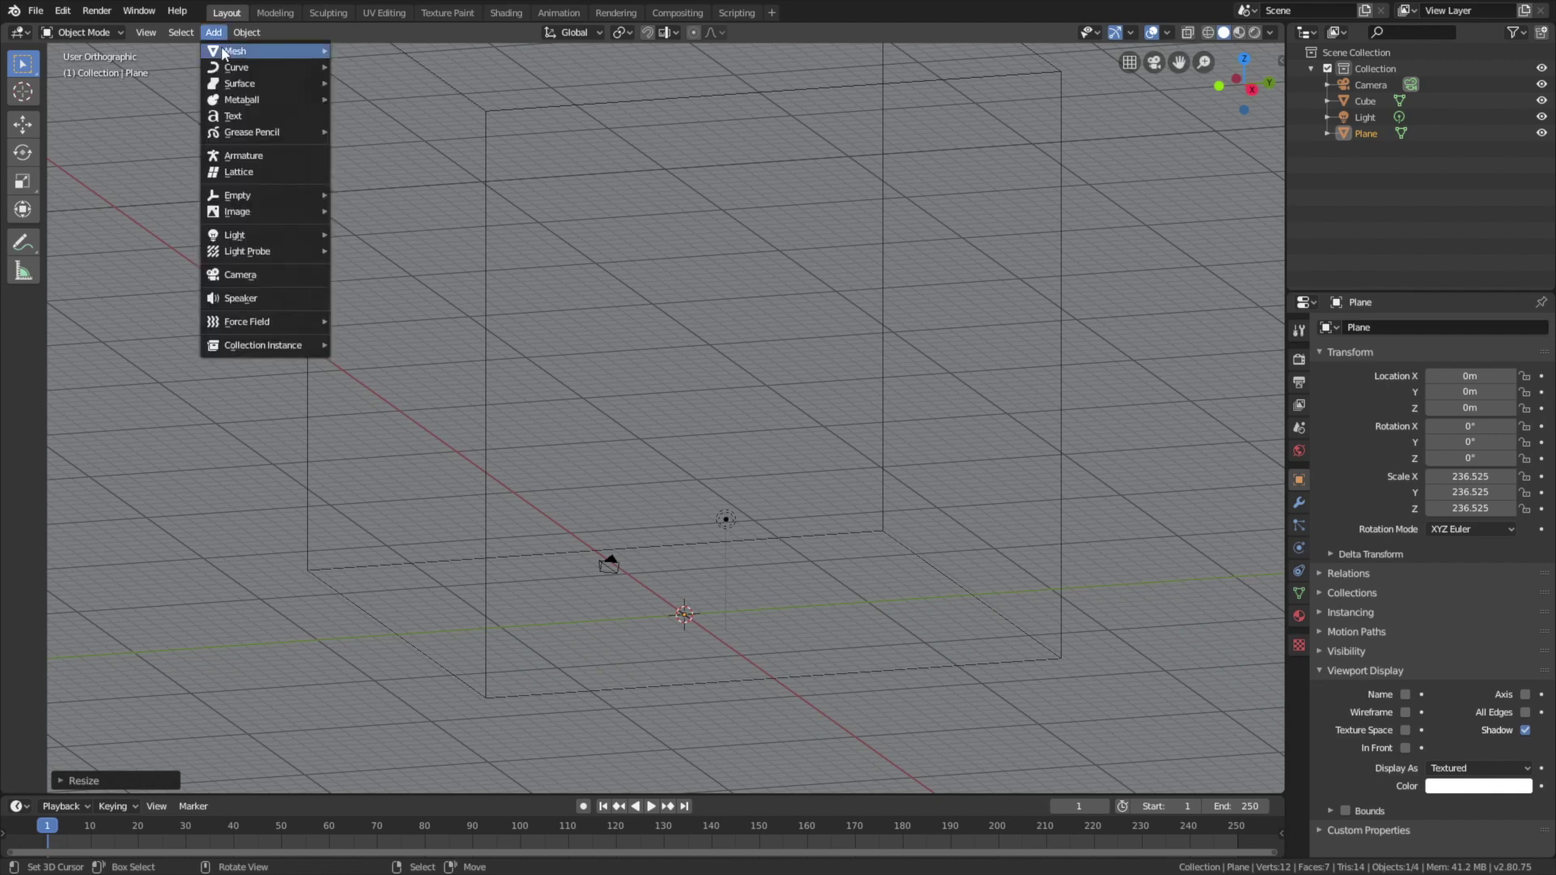
{"action": "mouse_move", "coordinate": [292, 51]}
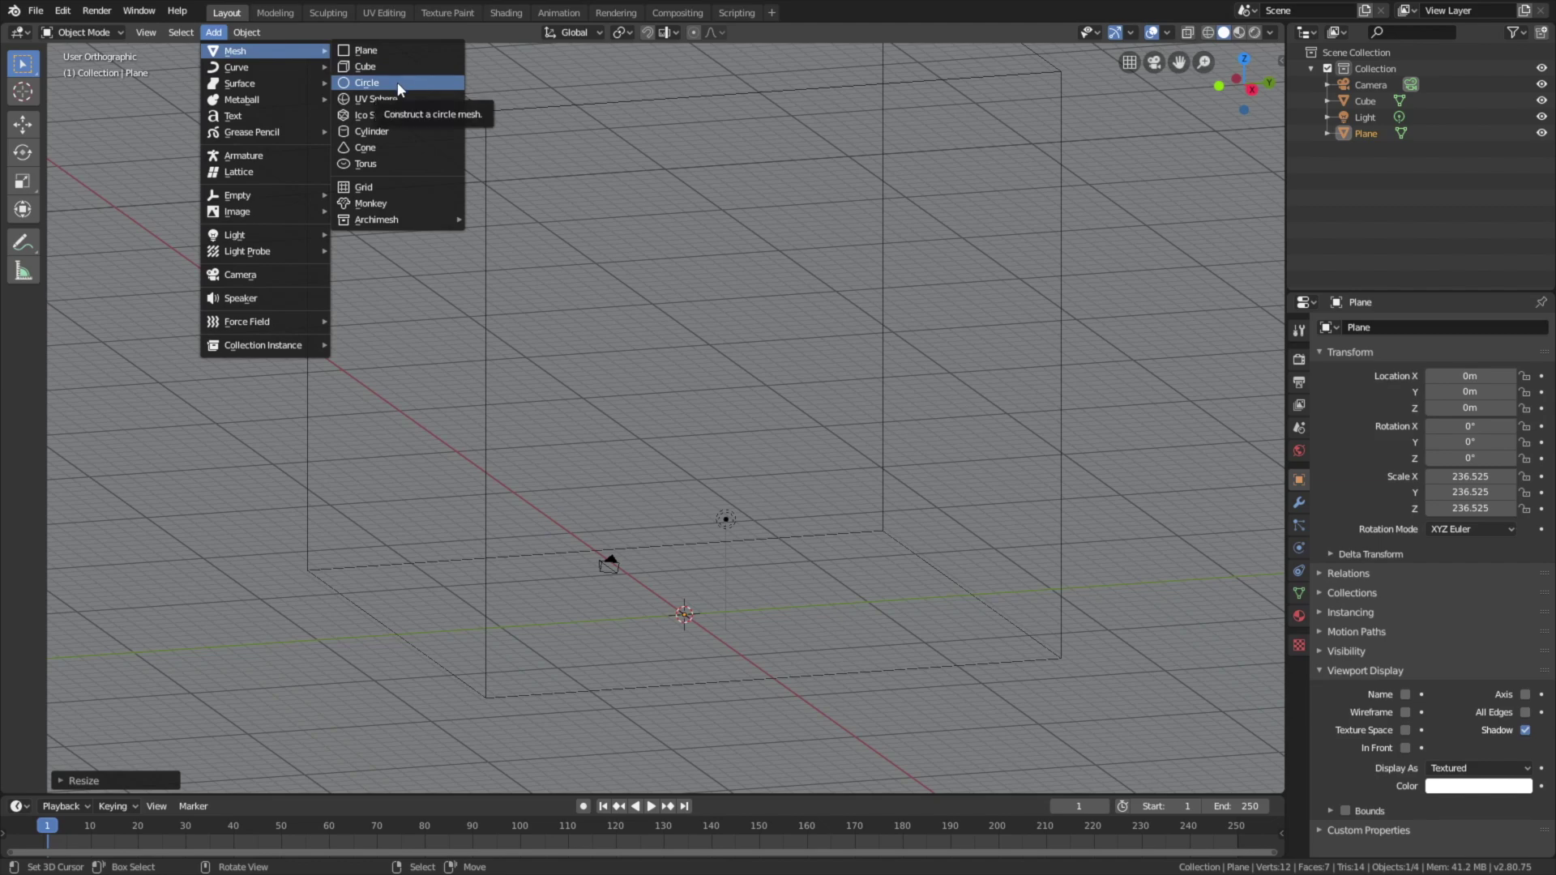
{"action": "left_click", "coordinate": [399, 130]}
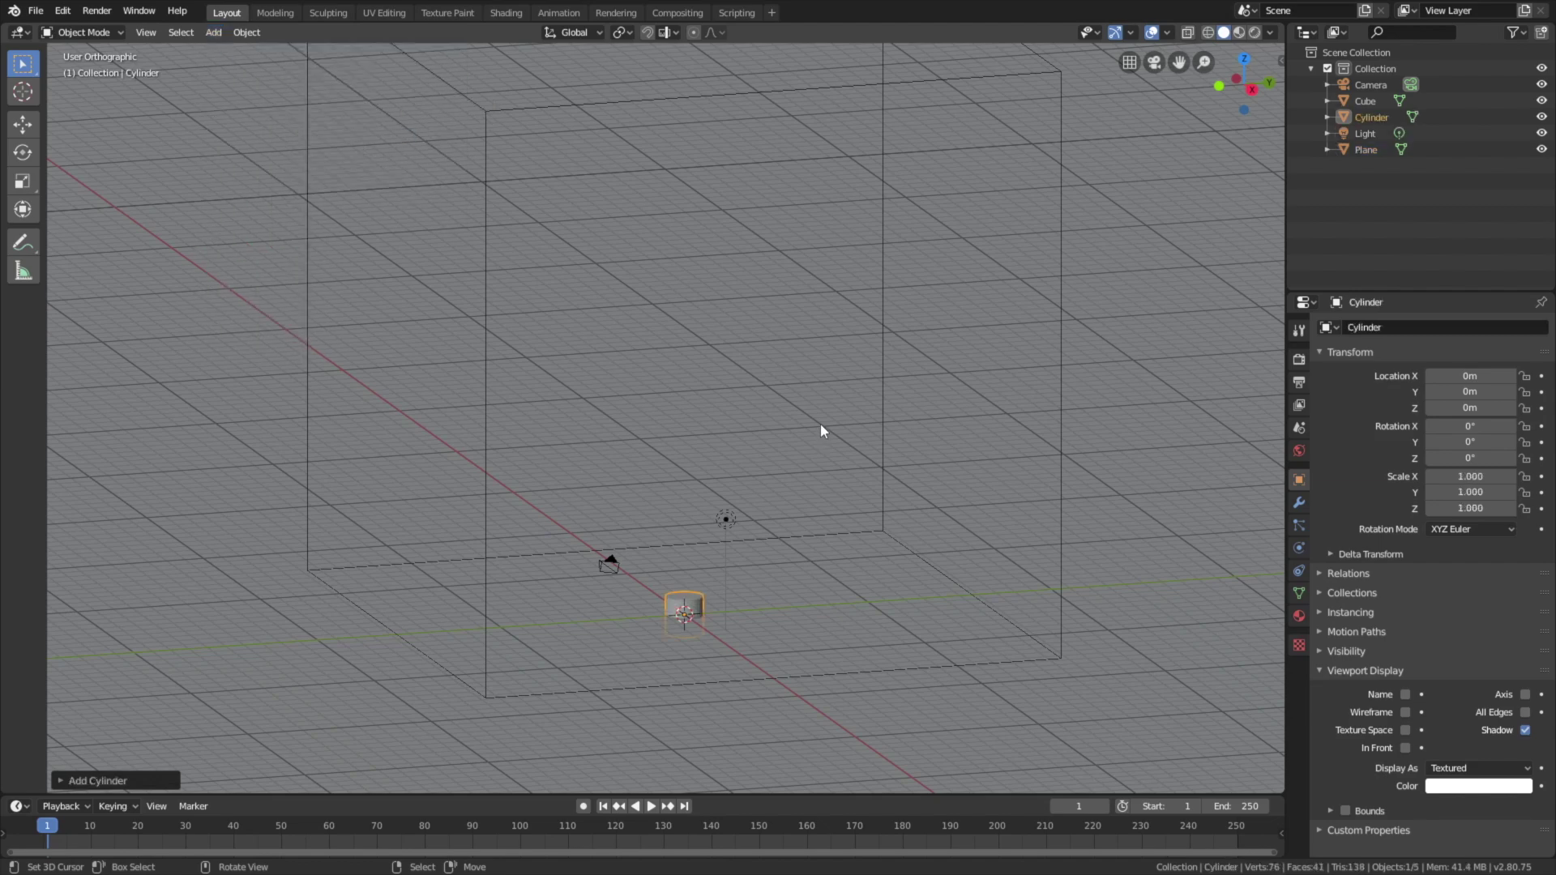
{"action": "key", "text": "g"}
{"action": "key", "text": "z"}
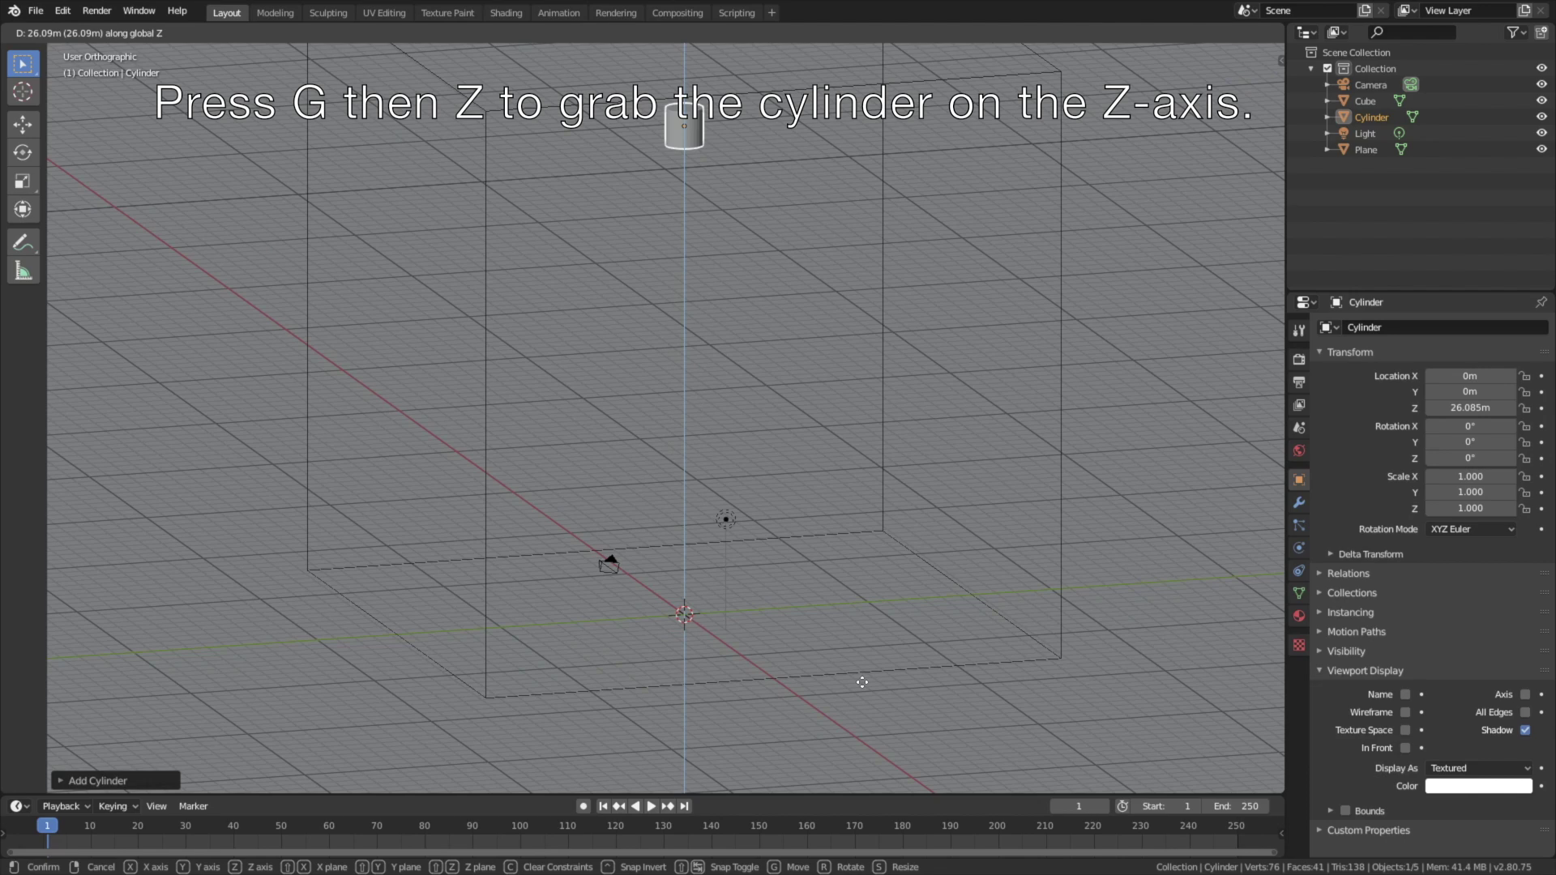
{"action": "left_click", "coordinate": [862, 682]}
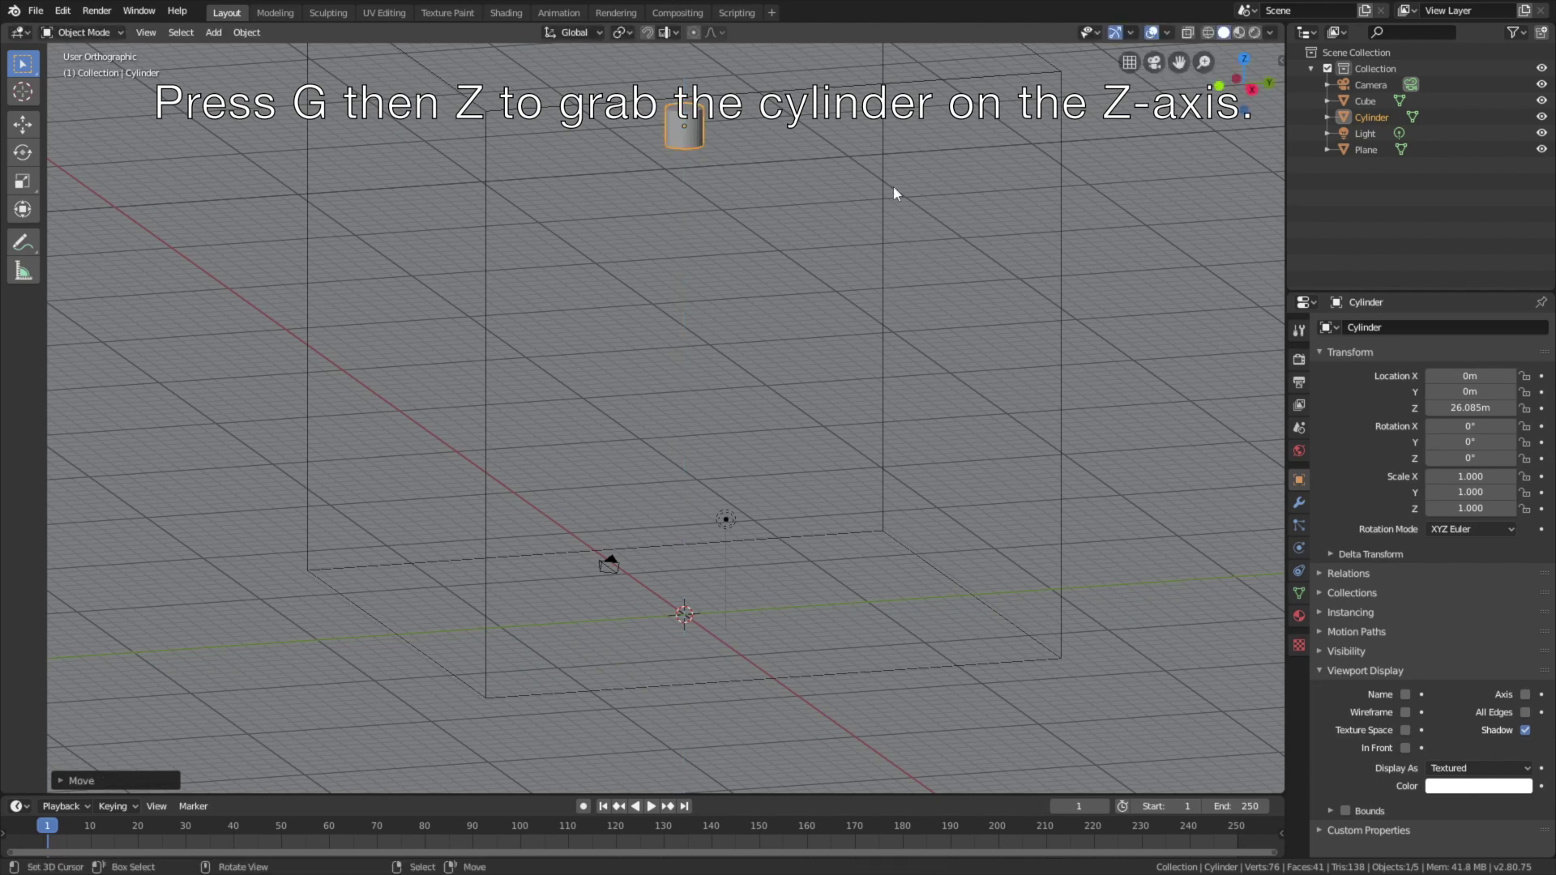
Step: Widen the cylinder to a scale of about 3.967 in X and Y, leaving its height locked
{"action": "key", "text": "s"}
{"action": "key", "text": "shift+z"}
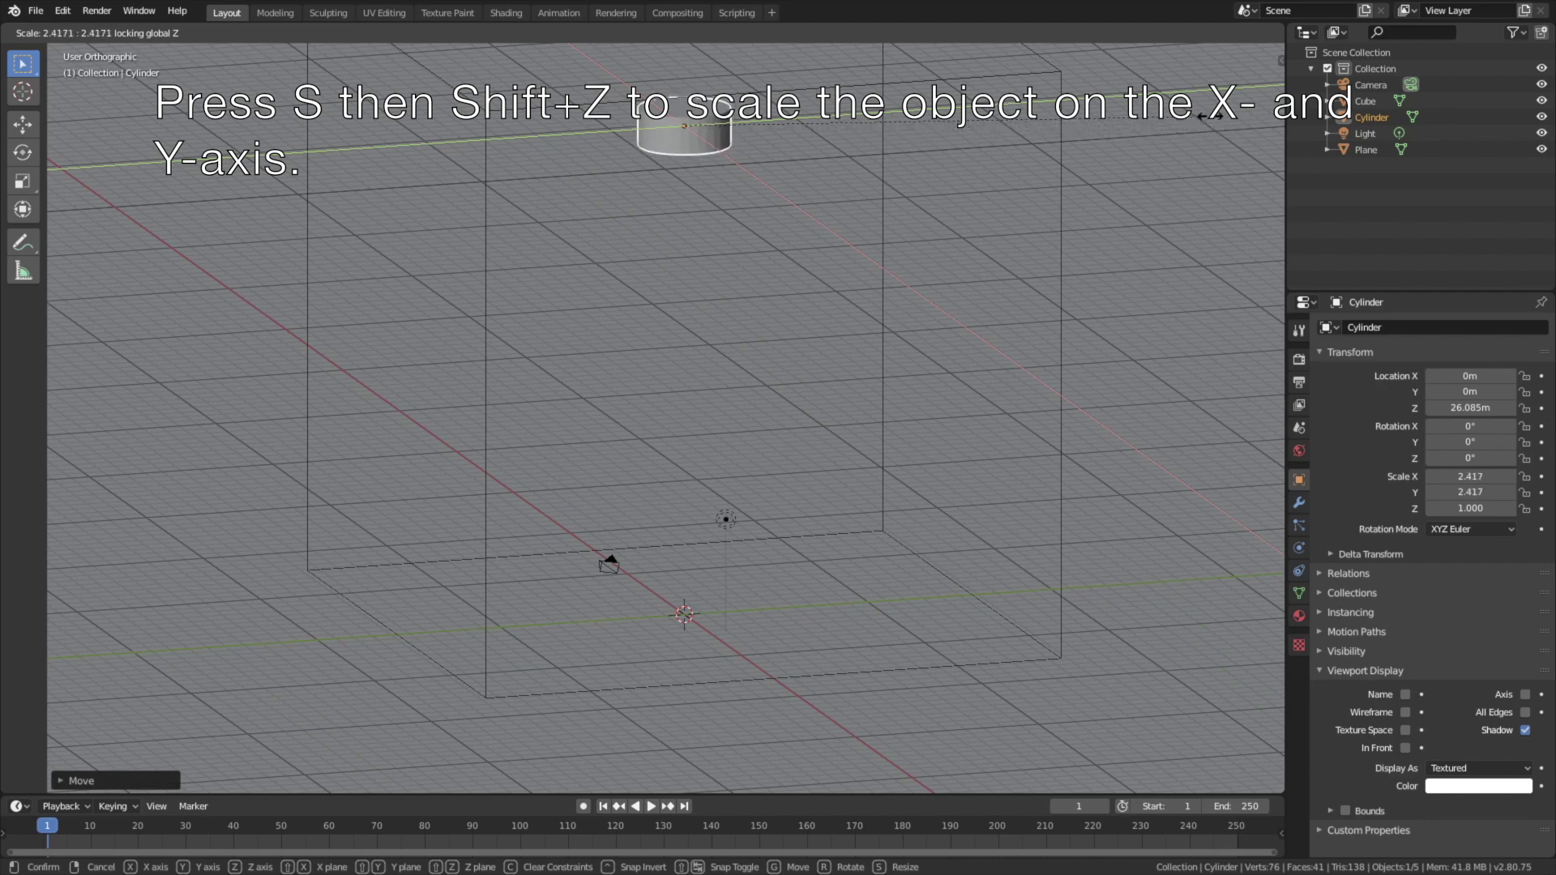
{"action": "left_click", "coordinate": [1066, 201]}
{"action": "middle_click_drag", "start_coordinate": [788, 113], "coordinate": [918, 369]}
{"action": "key", "text": "s"}
{"action": "key", "text": "shift+z"}
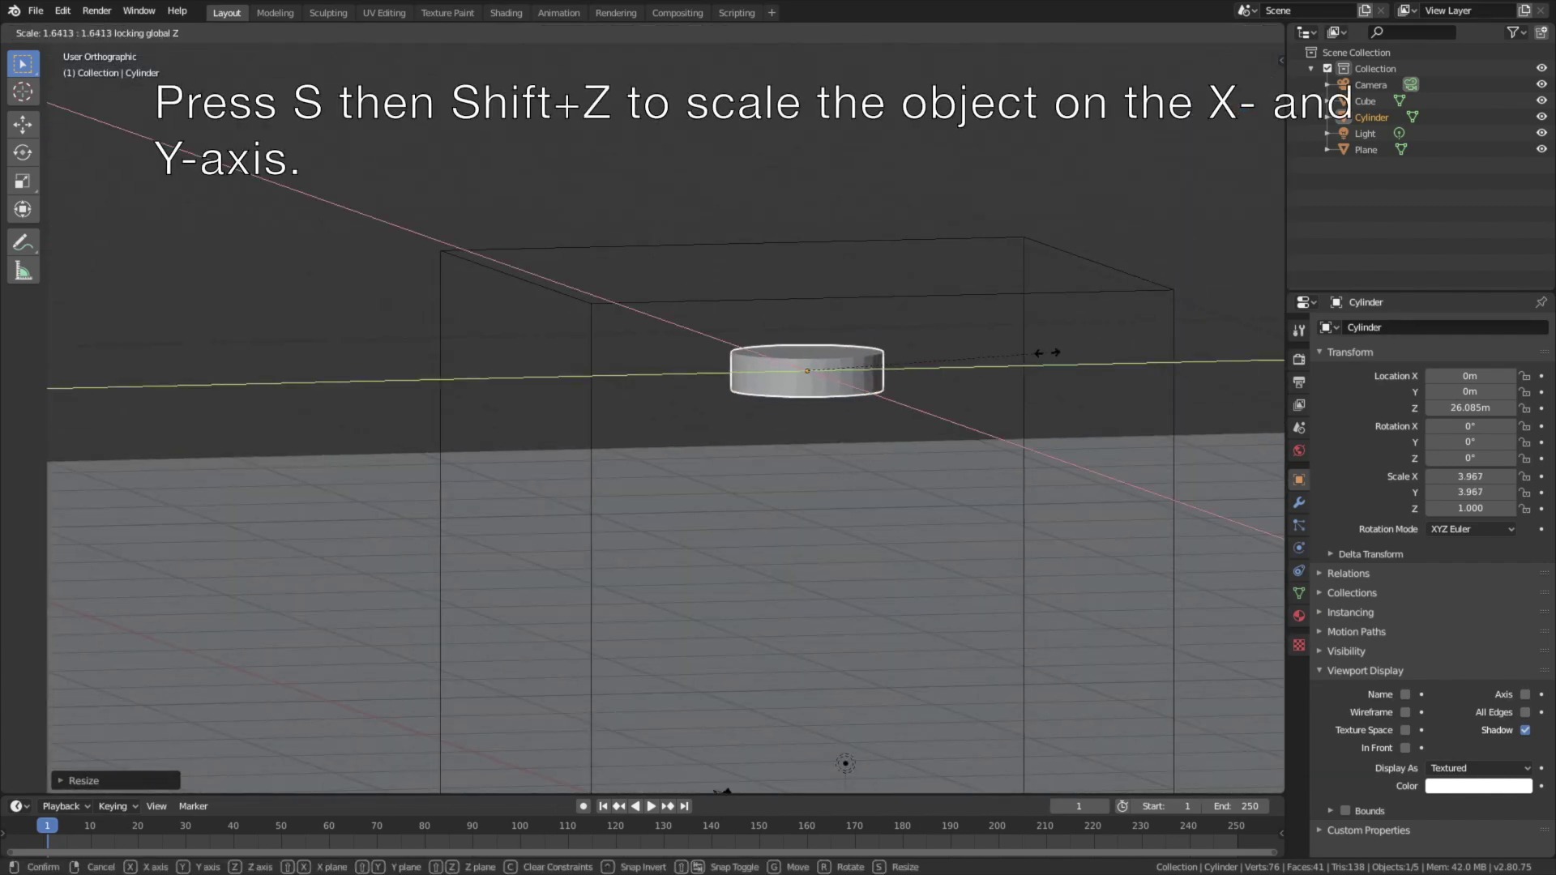
{"action": "left_click", "coordinate": [1046, 353]}
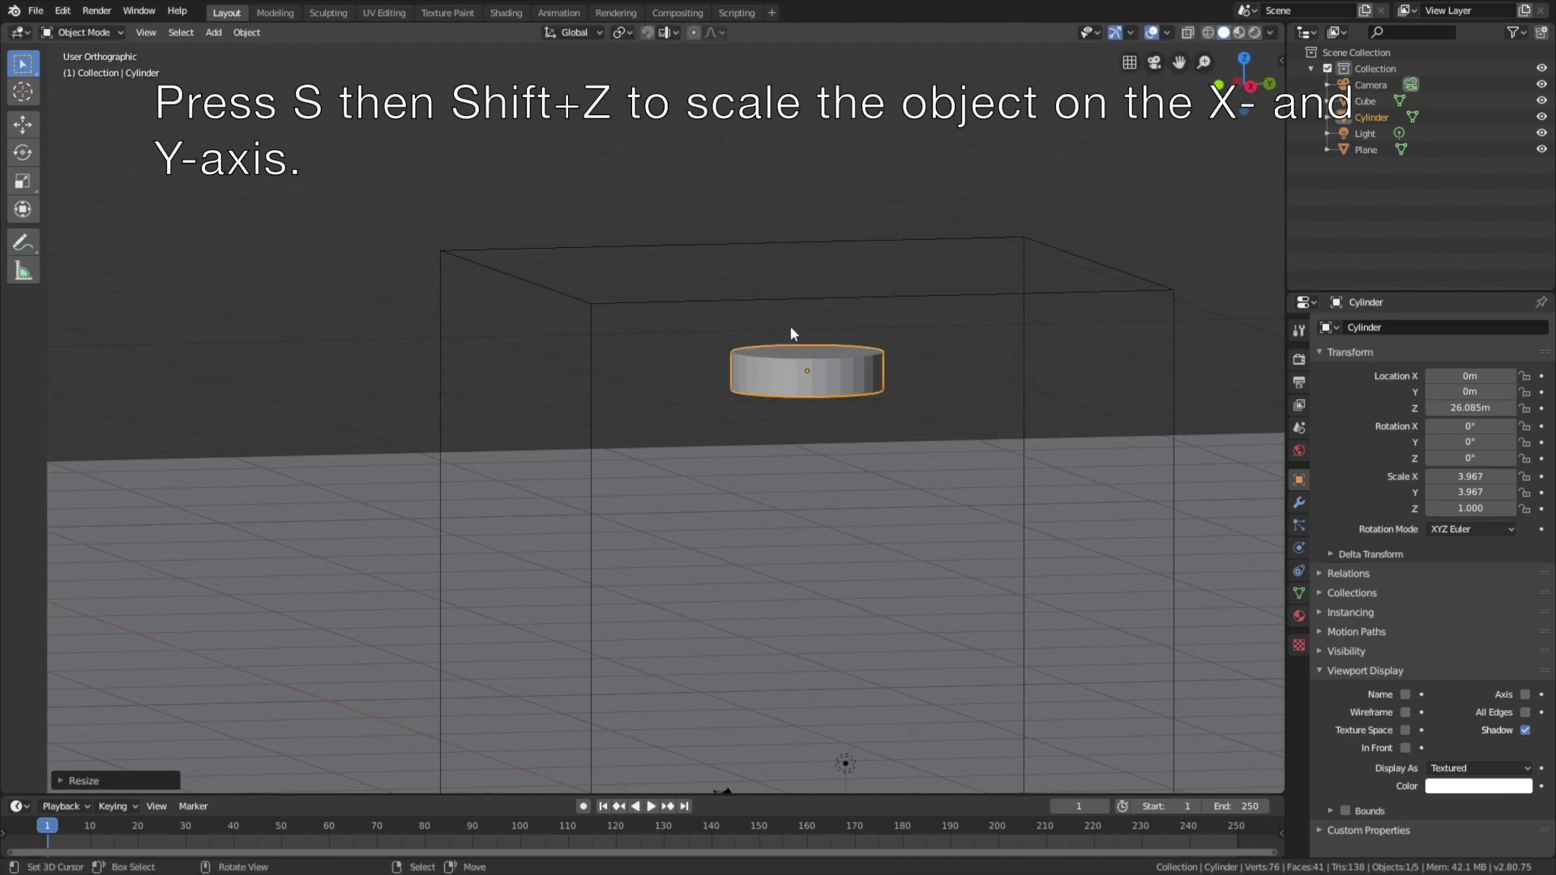
Step: Select the cylinder's top and bottom faces in Edit Mode and set their mean crease to 1.00
{"action": "left_click", "coordinate": [104, 33]}
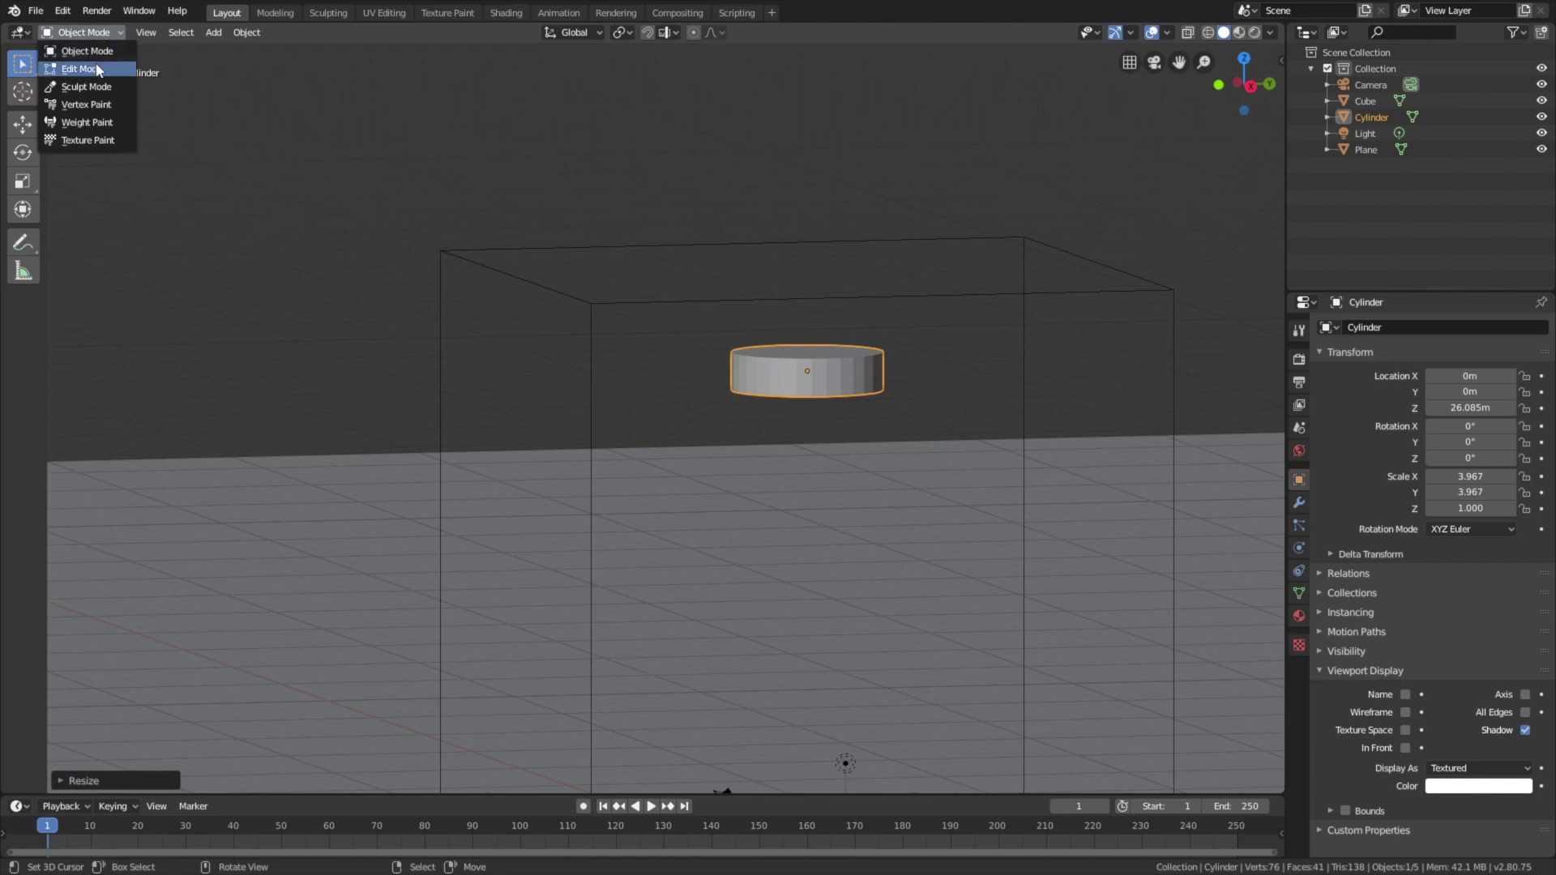
{"action": "left_click", "coordinate": [98, 69]}
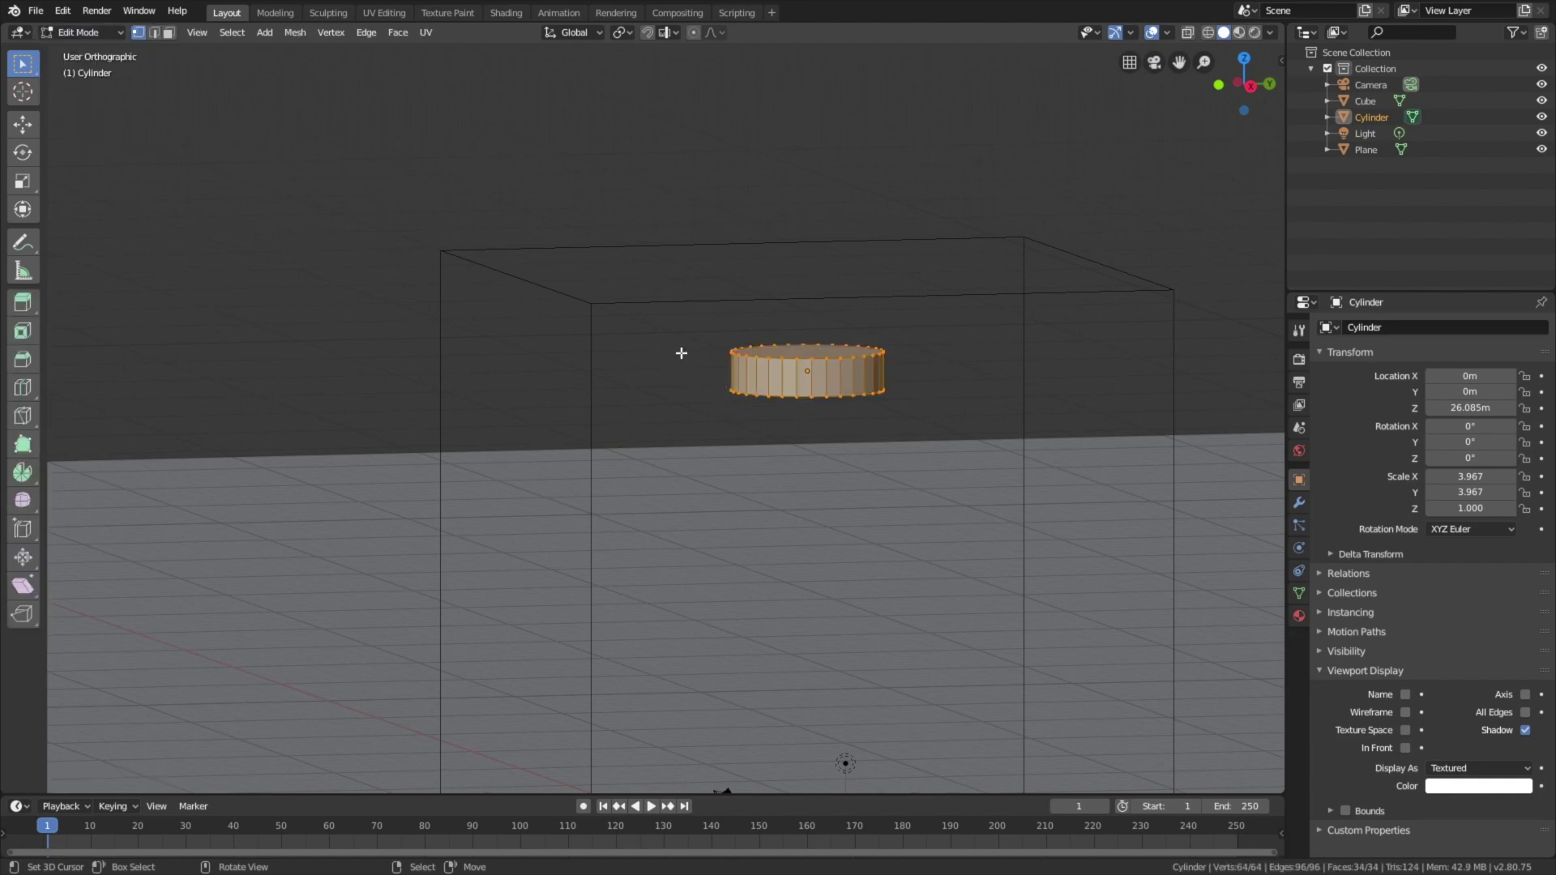
{"action": "left_click", "coordinate": [169, 32]}
{"action": "middle_click_drag", "start_coordinate": [858, 410], "coordinate": [896, 402]}
{"action": "left_click", "coordinate": [838, 366]}
{"action": "left_click", "coordinate": [819, 362], "text": "shift"}
{"action": "key", "text": "n"}
{"action": "left_click_drag", "start_coordinate": [1201, 233], "coordinate": [1264, 232]}
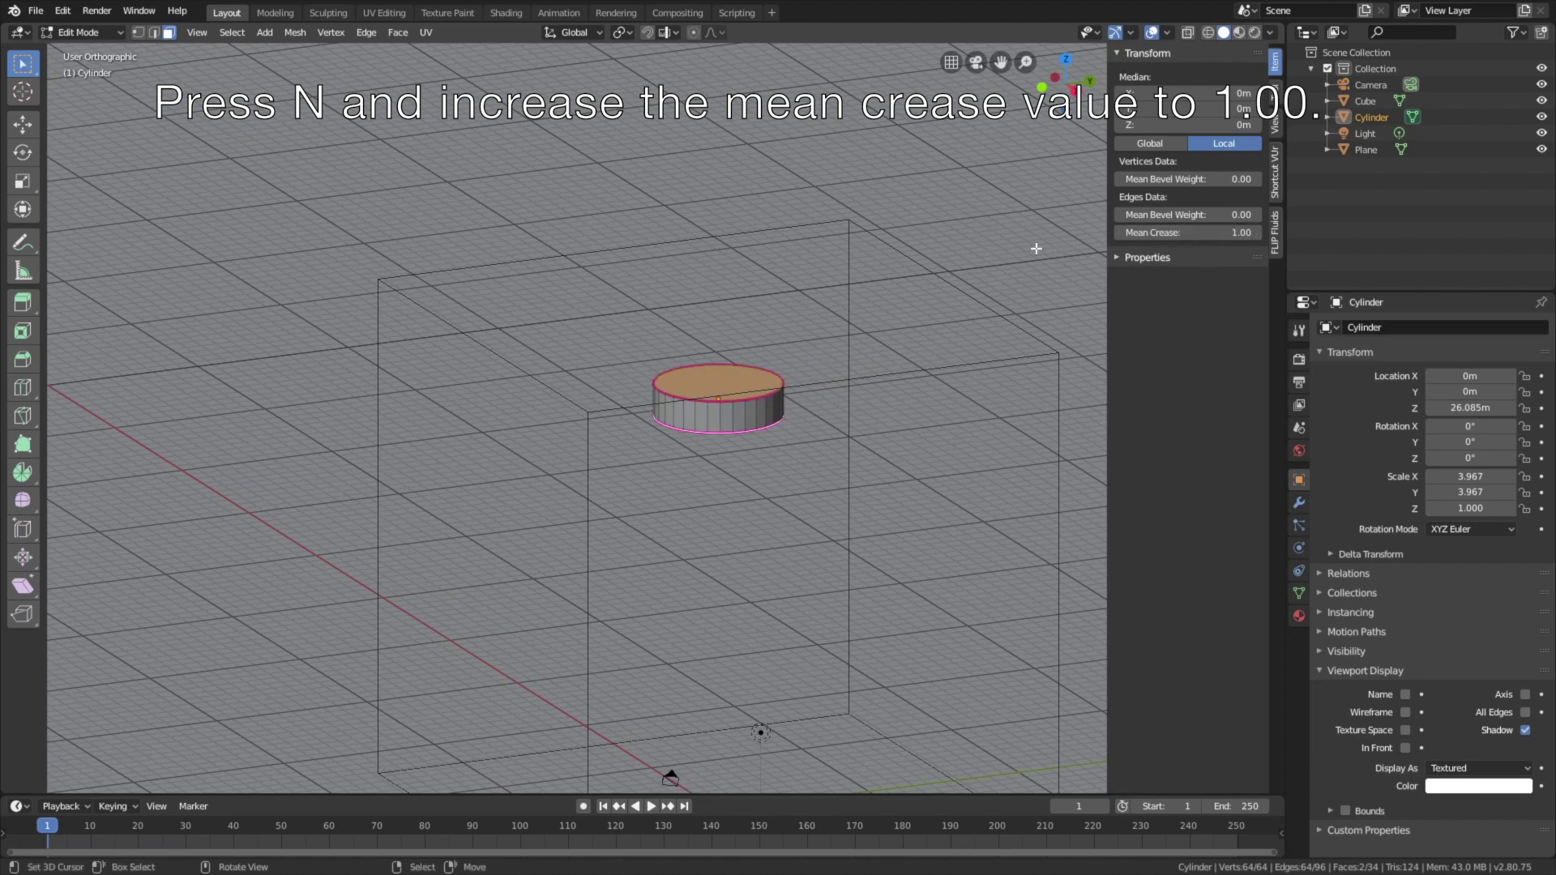
{"action": "key", "text": "n"}
Step: Add a Subdivision Surface modifier to the cylinder and raise its render and viewport subdivision levels
{"action": "left_click", "coordinate": [1299, 501]}
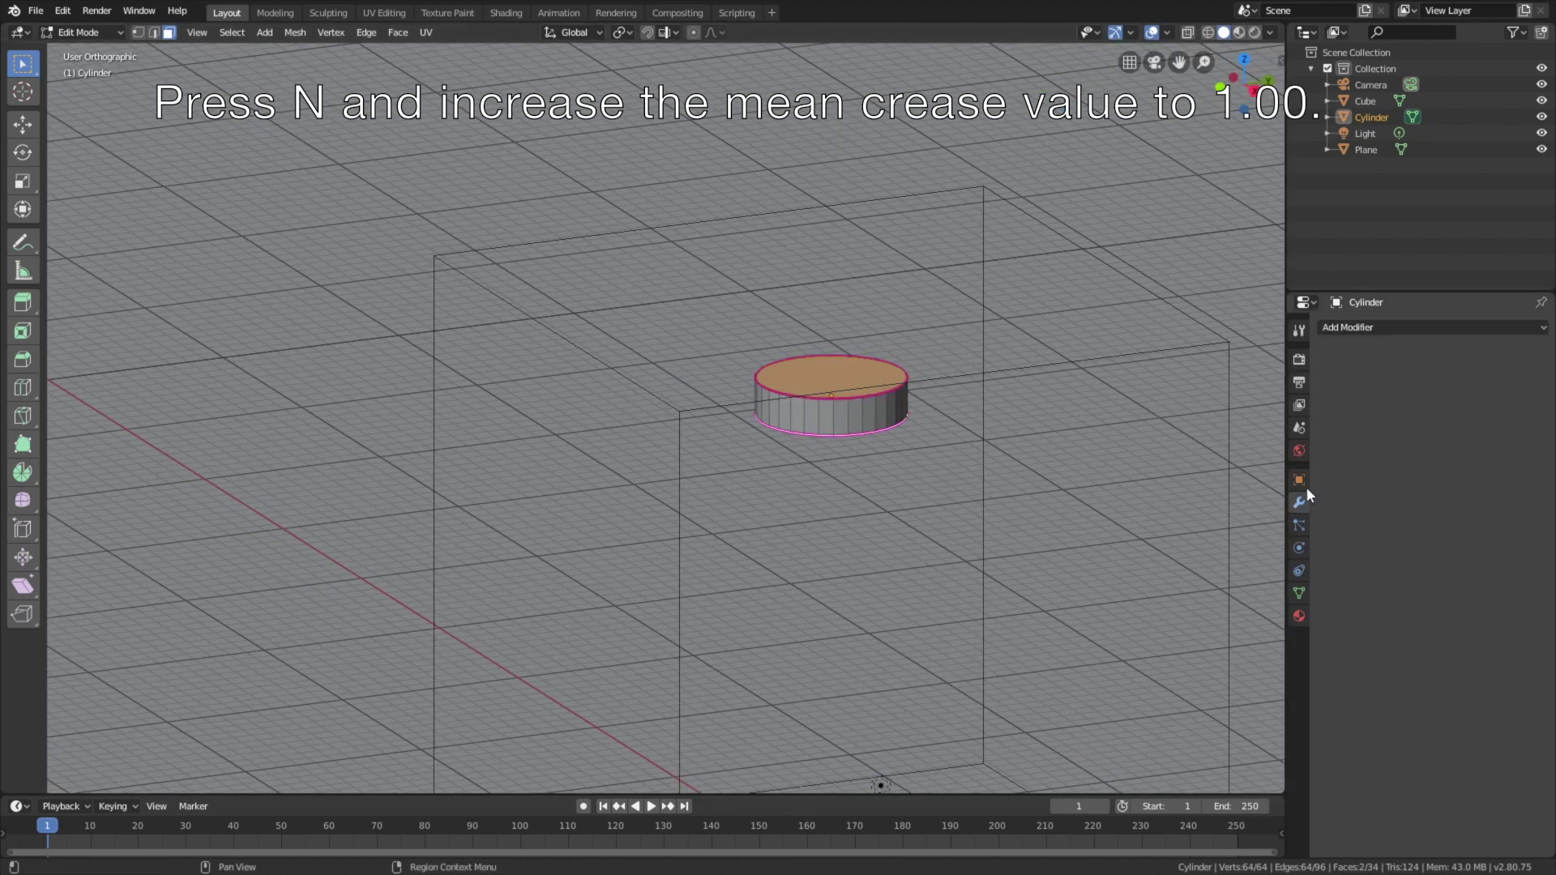
{"action": "left_click", "coordinate": [1342, 328]}
{"action": "left_click", "coordinate": [1264, 596]}
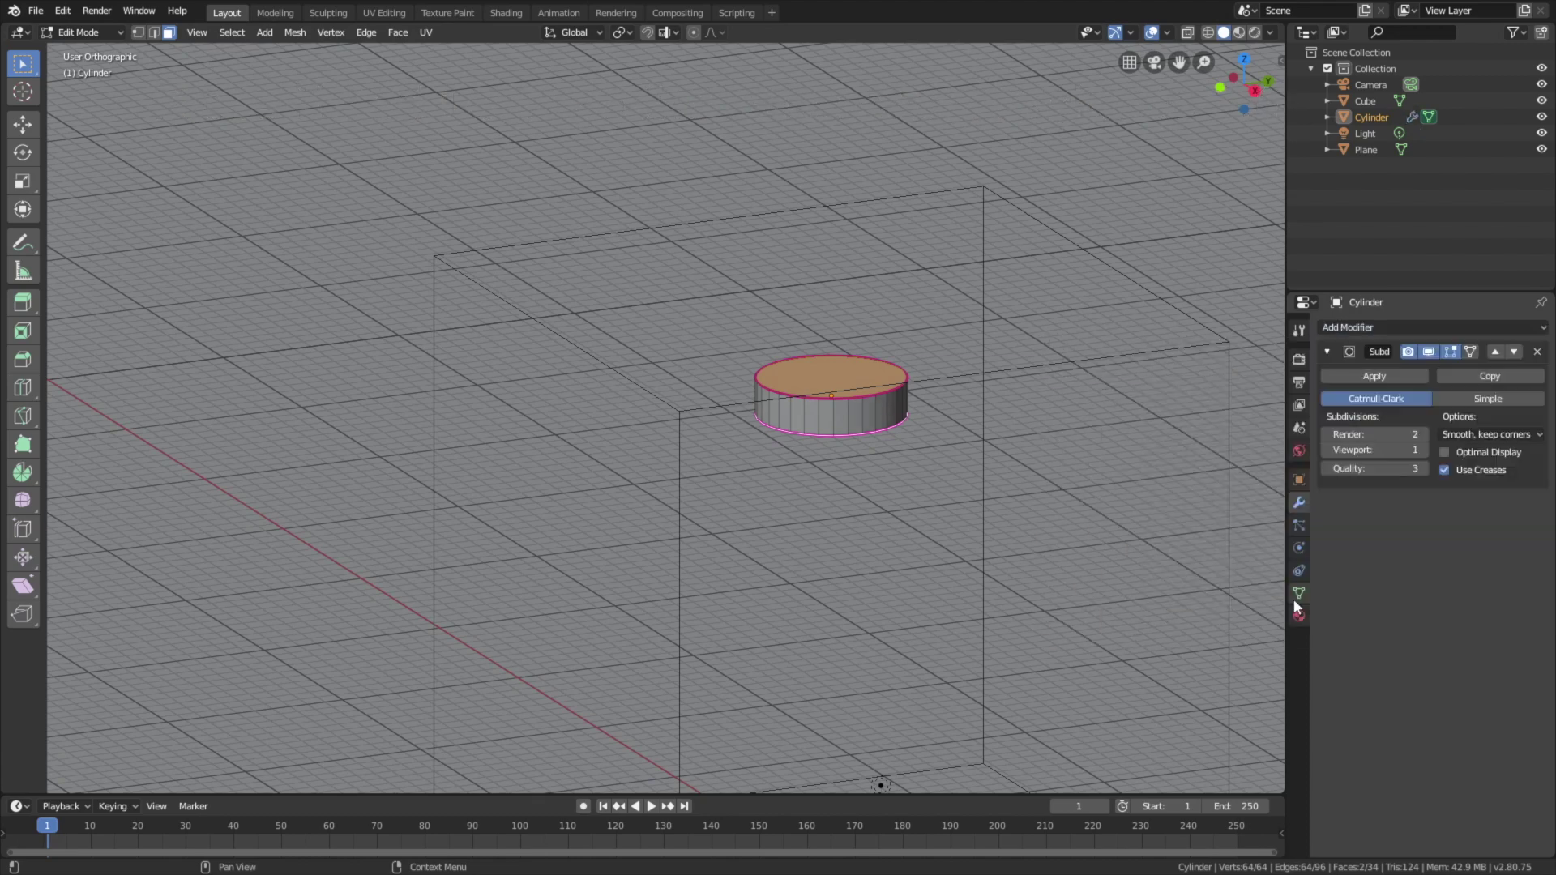
{"action": "left_click", "coordinate": [1422, 434]}
{"action": "double_click", "coordinate": [1428, 450]}
Step: Return to Object Mode and apply the Subdivision Surface modifier to the cylinder
{"action": "left_click", "coordinate": [1396, 376]}
{"action": "key", "text": "Tab"}
{"action": "left_click", "coordinate": [1382, 384]}
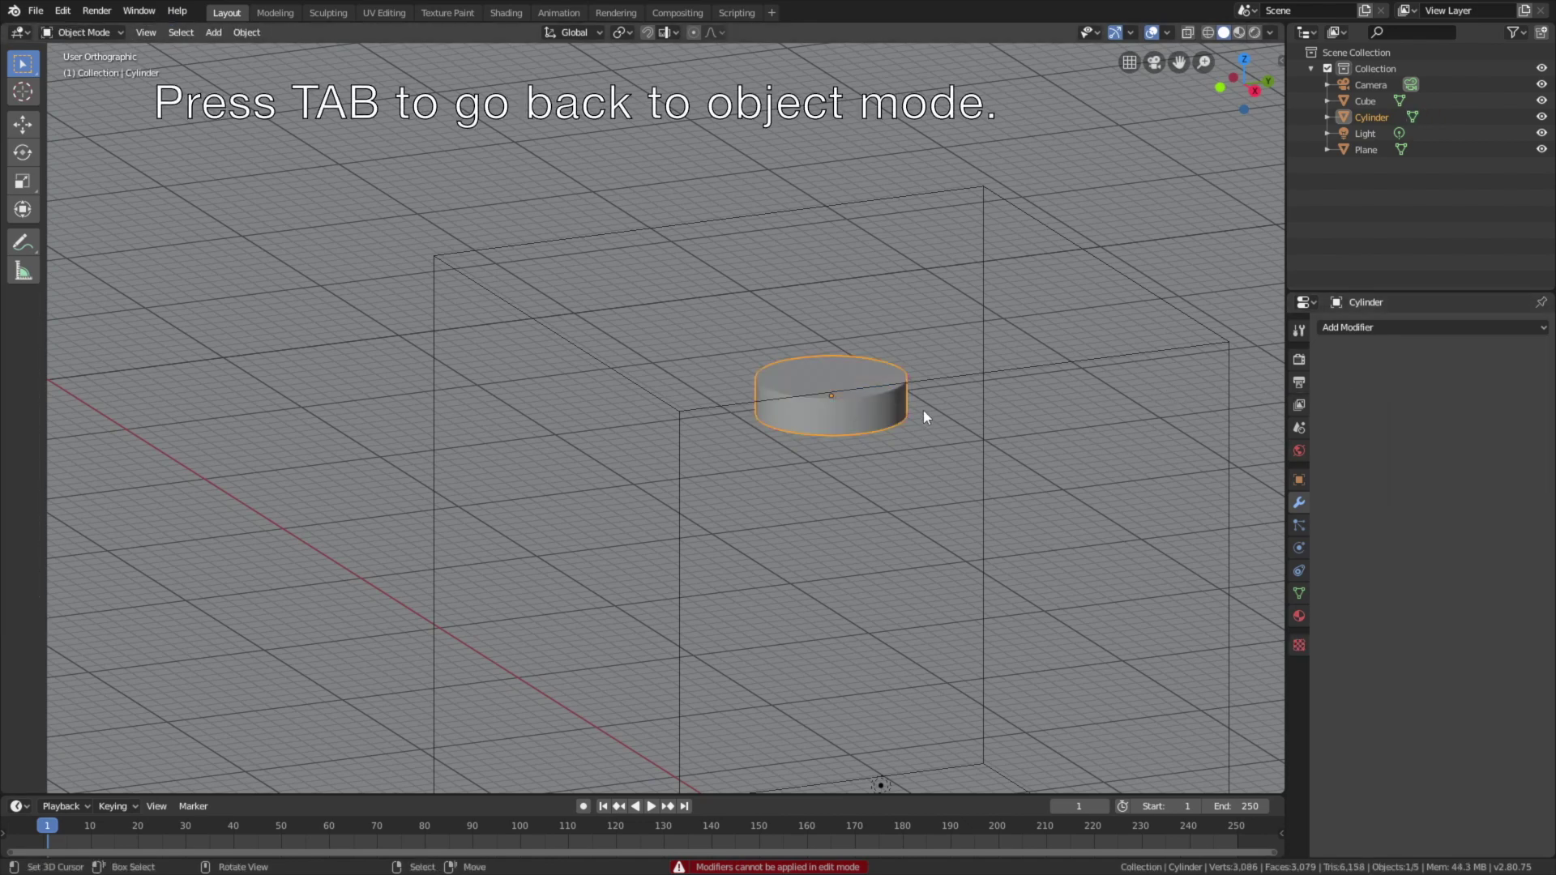
Step: Make the cube much taller by moving its top face up along the Z axis in Edit Mode, and return to Object Mode
{"action": "middle_click_drag", "start_coordinate": [929, 408], "coordinate": [966, 386]}
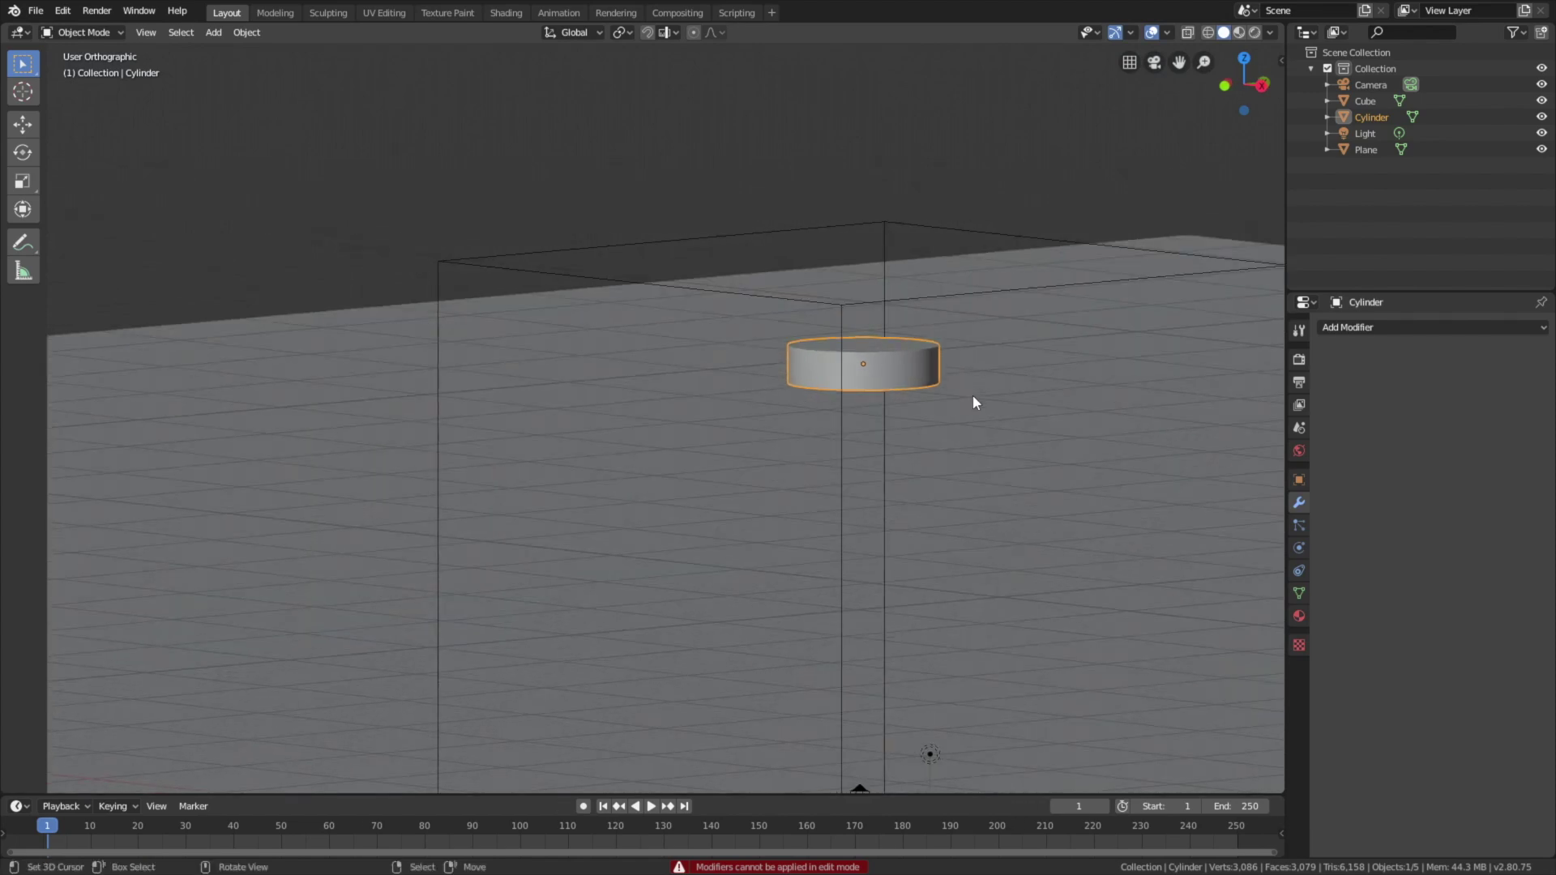
{"action": "scroll", "coordinate": [940, 409], "scroll_direction": "down", "scroll_amount": 4}
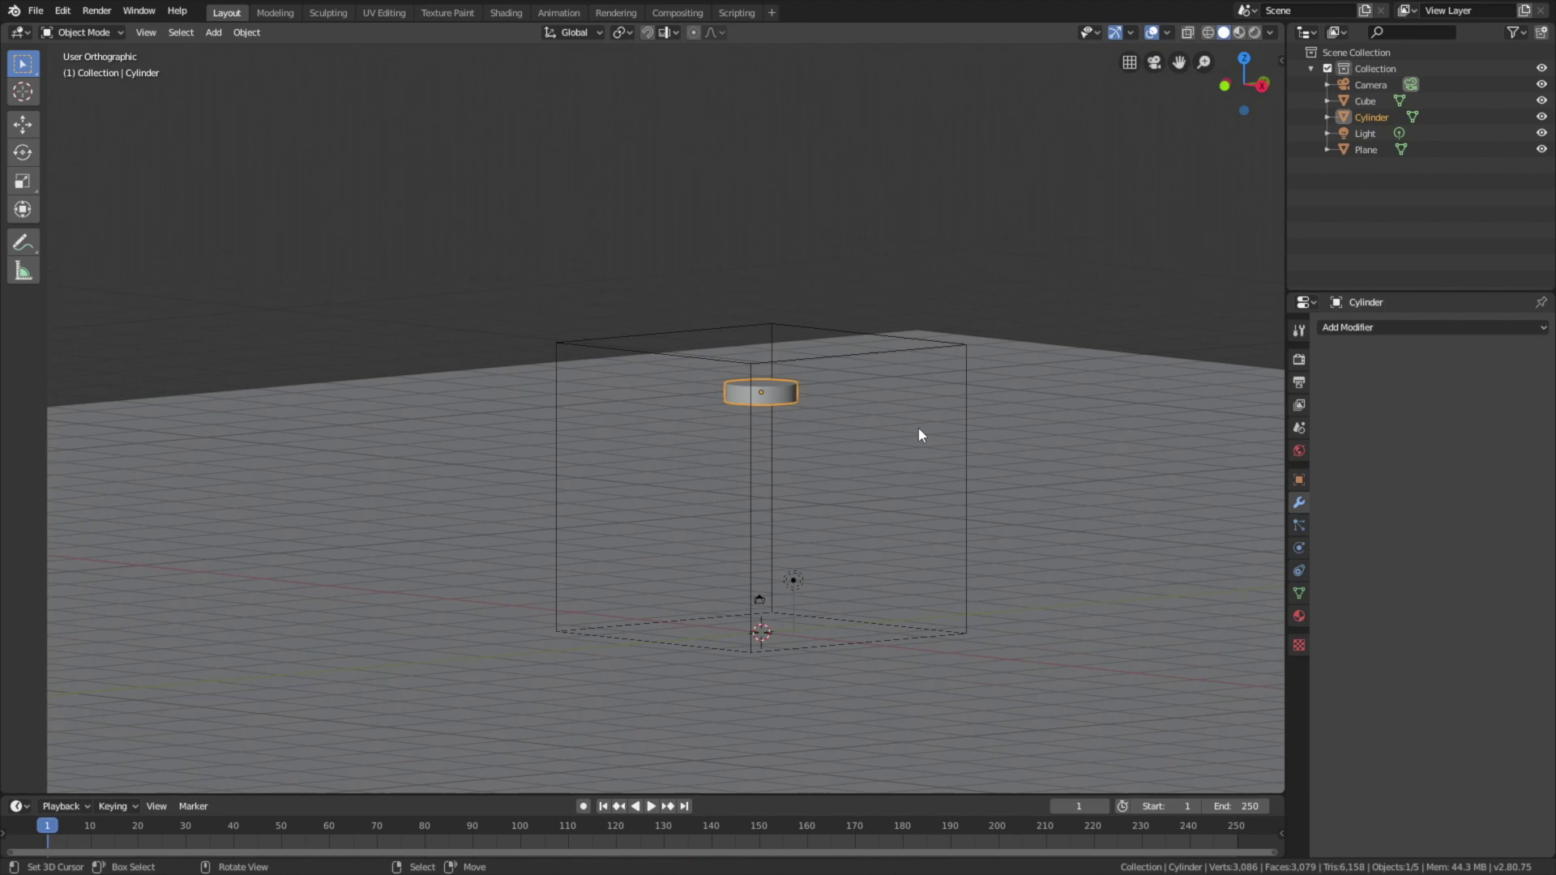
{"action": "left_click", "coordinate": [798, 325]}
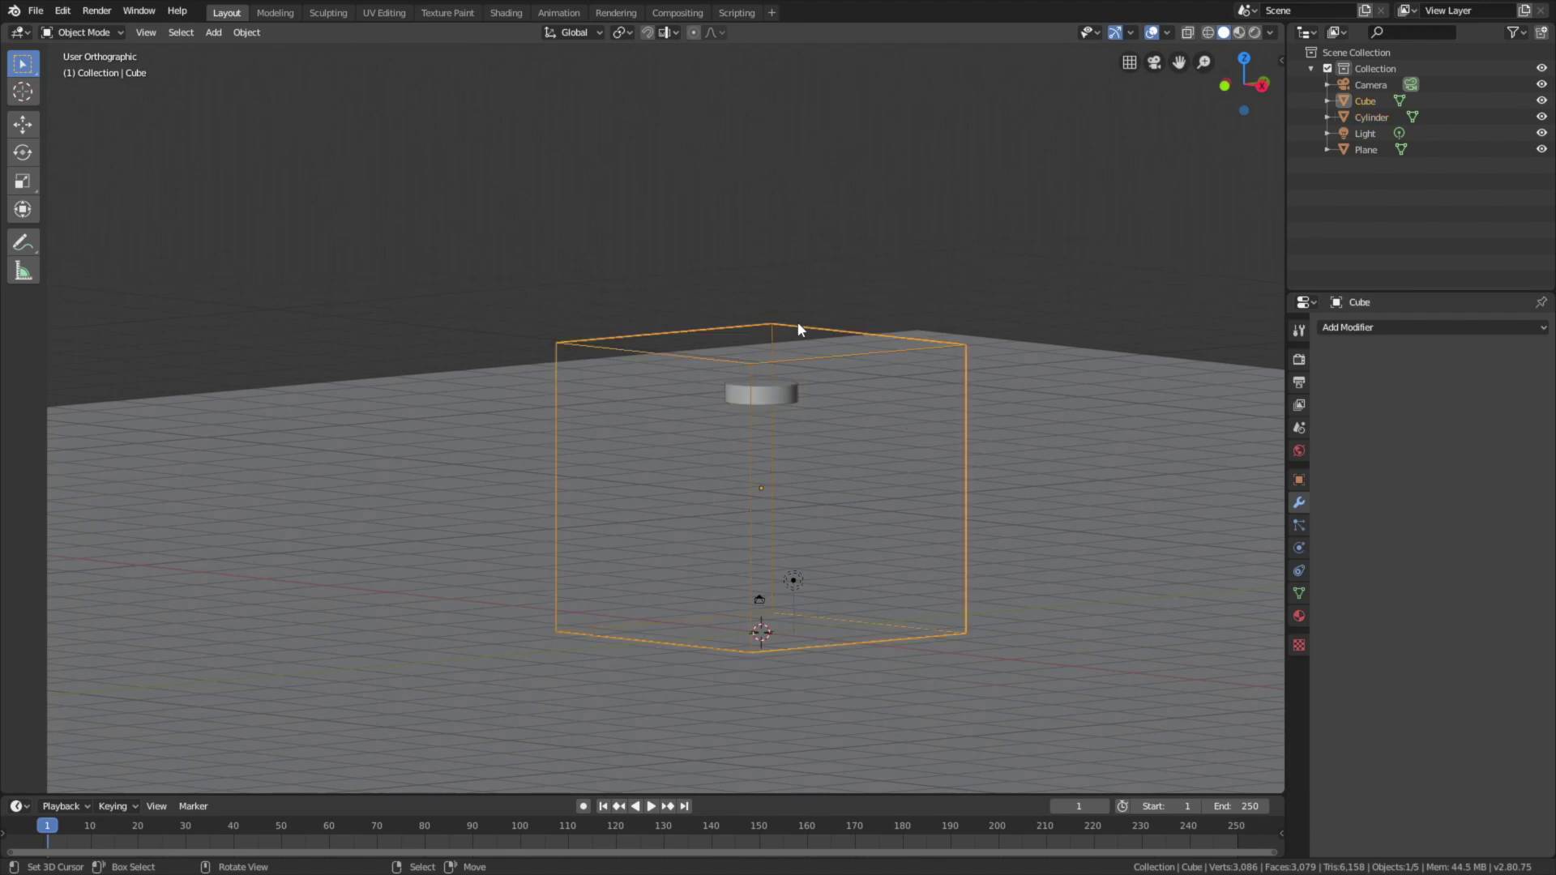
{"action": "left_click", "coordinate": [81, 33]}
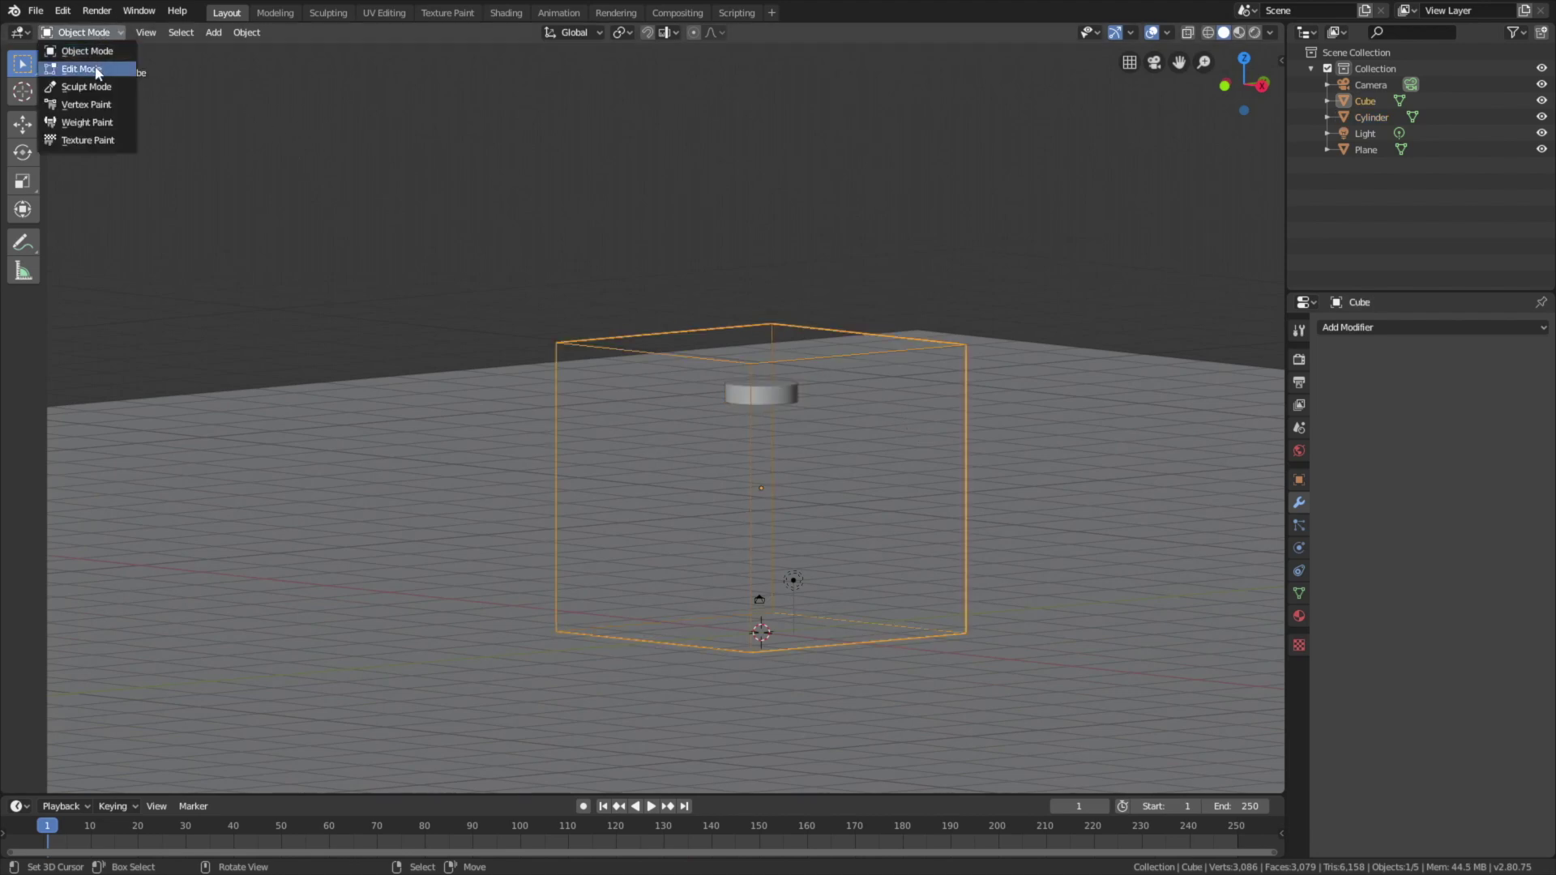
{"action": "left_click", "coordinate": [95, 66]}
{"action": "left_click", "coordinate": [797, 347]}
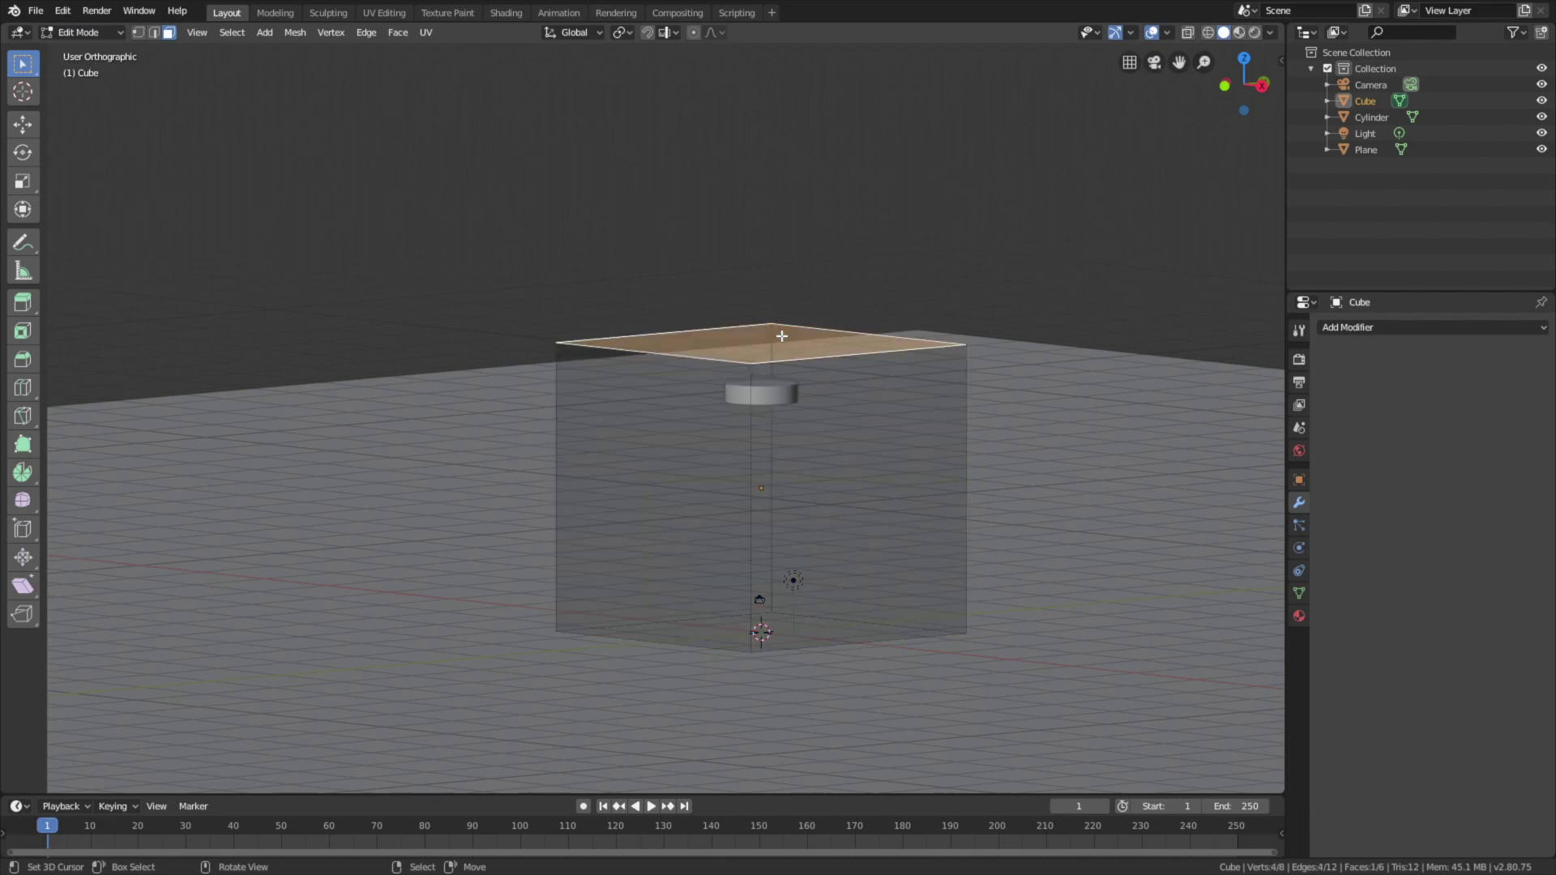
{"action": "key", "text": "g"}
{"action": "key", "text": "z"}
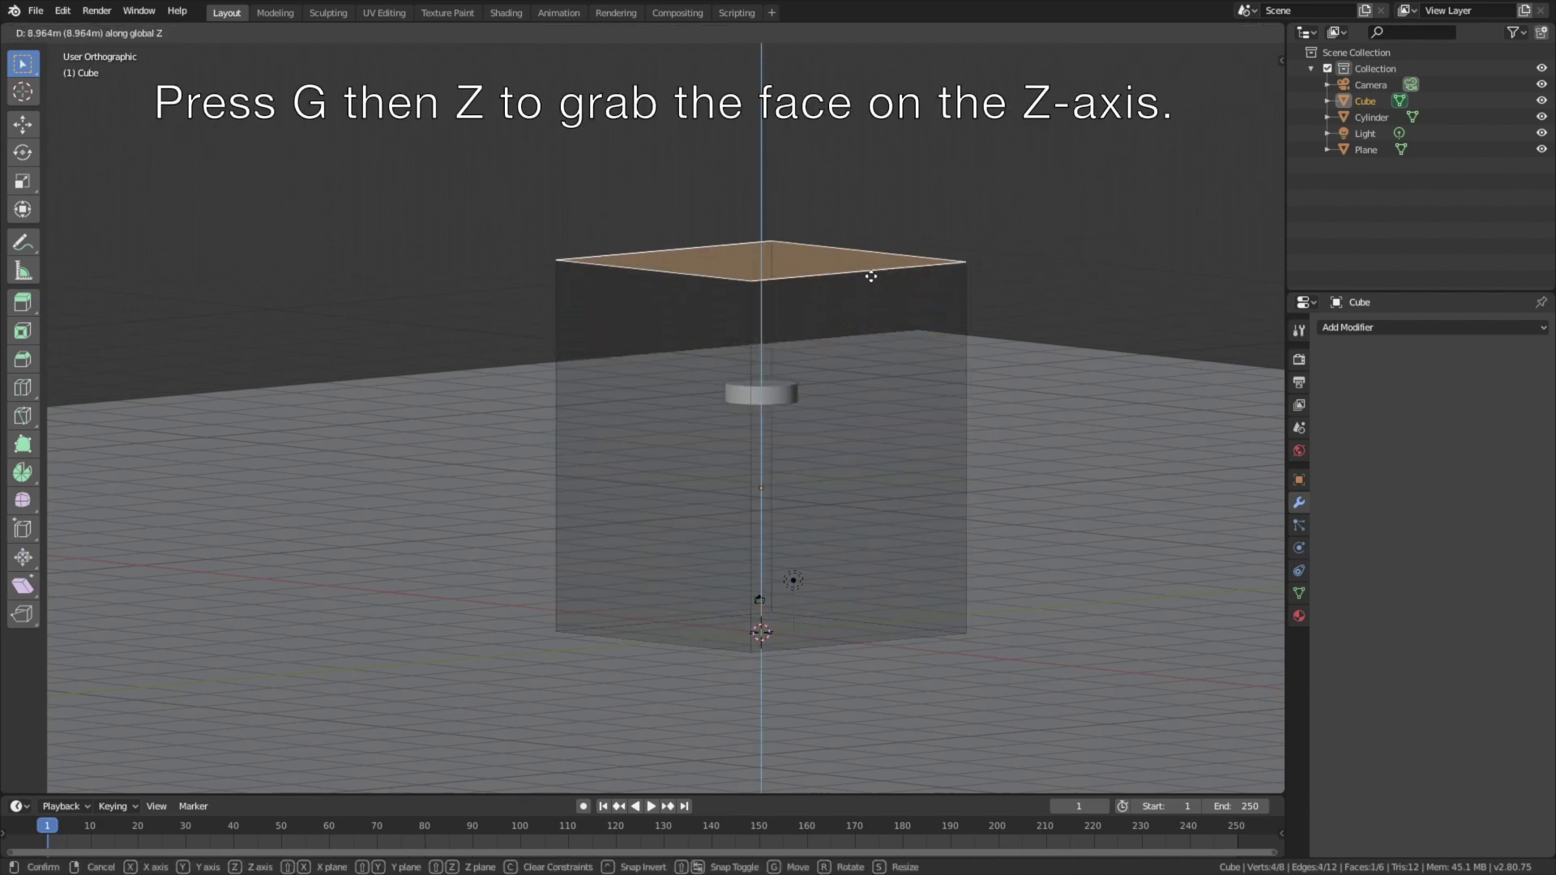
{"action": "left_click", "coordinate": [867, 114]}
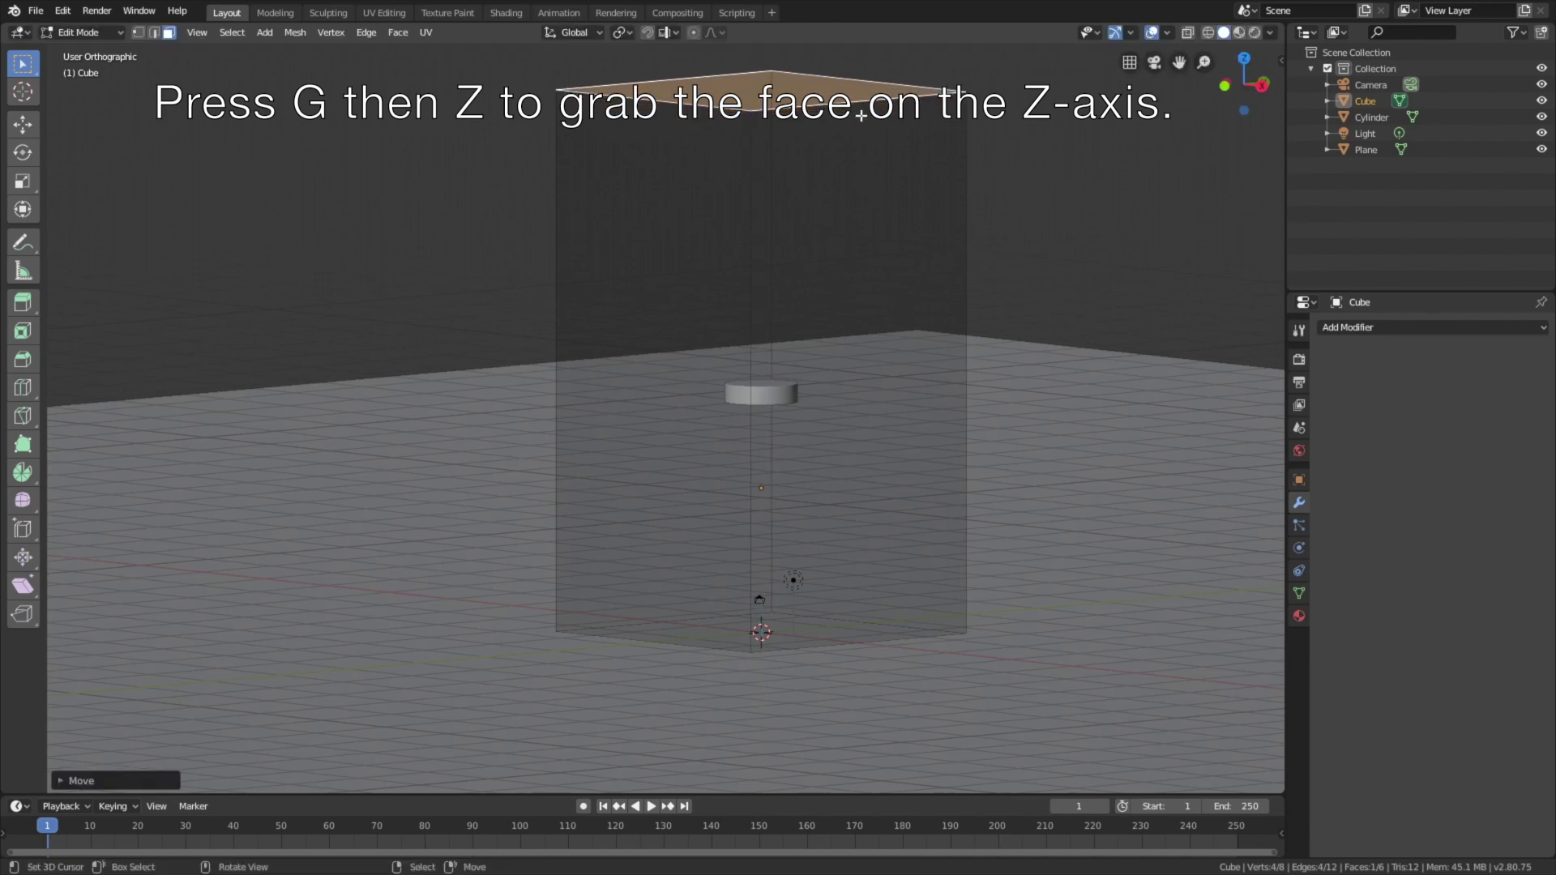
{"action": "left_click", "coordinate": [109, 34]}
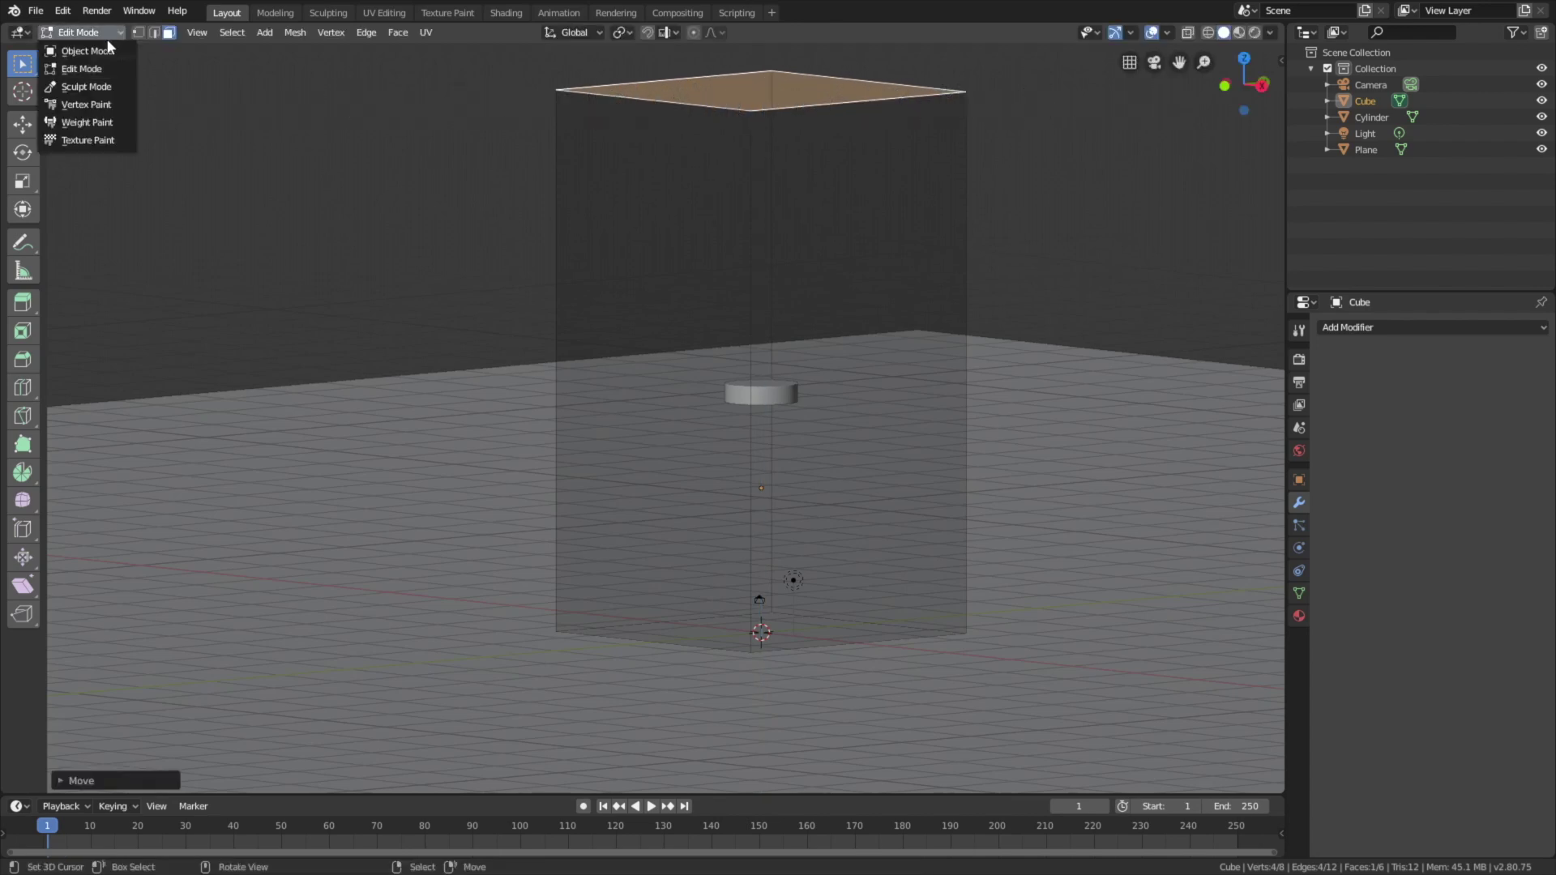
{"action": "left_click", "coordinate": [107, 51]}
Step: Move the cylinder up along the Z axis to just below the top of the tall cube
{"action": "left_click", "coordinate": [786, 387]}
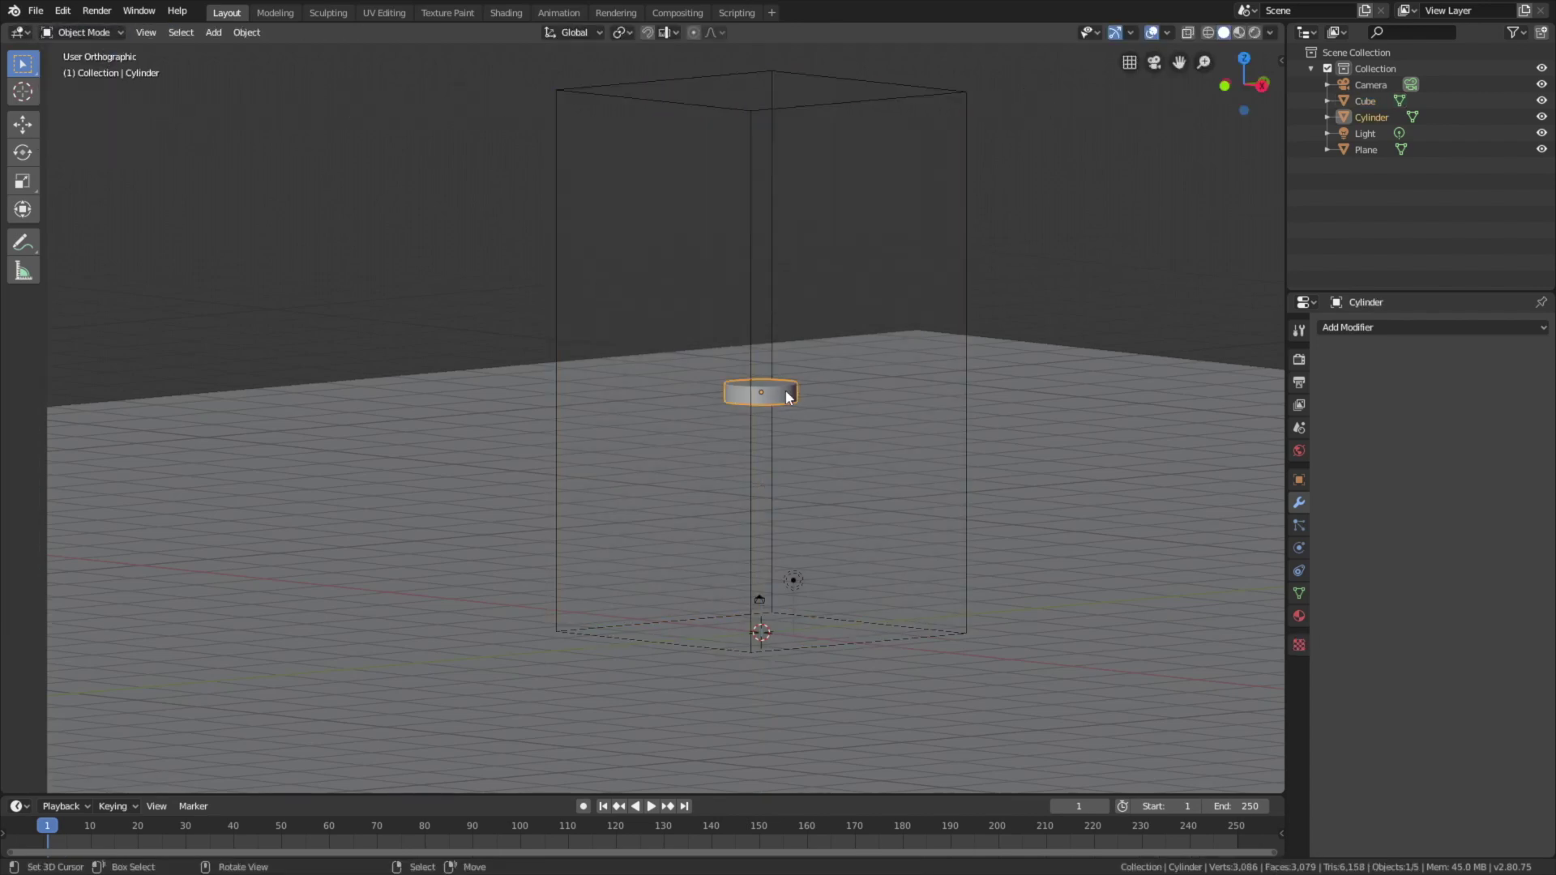
{"action": "key", "text": "g"}
{"action": "key", "text": "z"}
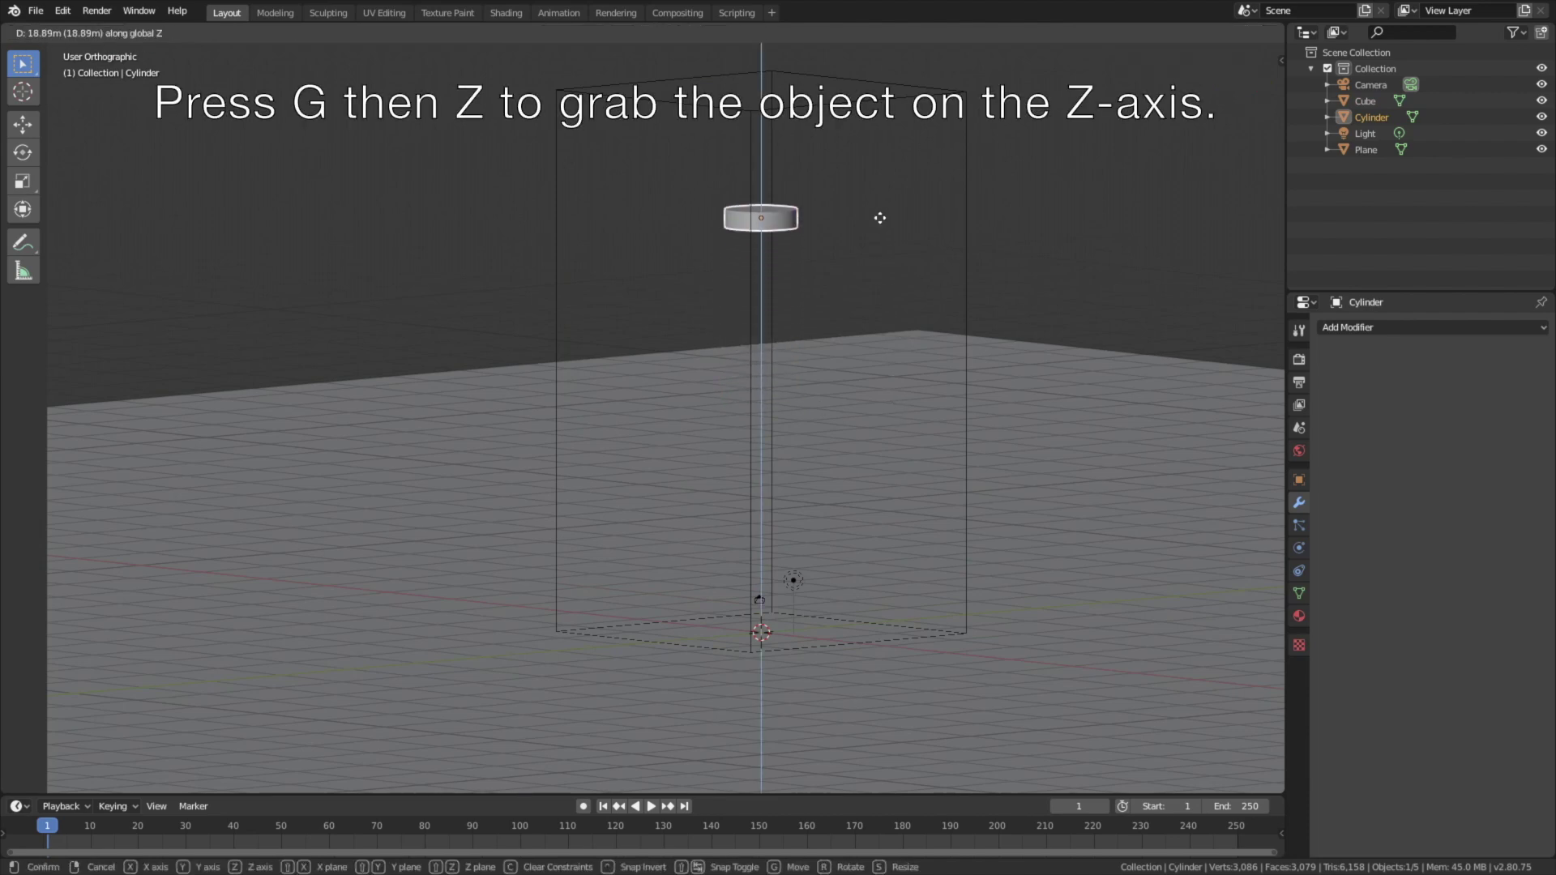
{"action": "left_click", "coordinate": [858, 154]}
Step: Add a UV sphere mesh to the scene
{"action": "middle_click_drag", "start_coordinate": [912, 206], "coordinate": [839, 217]}
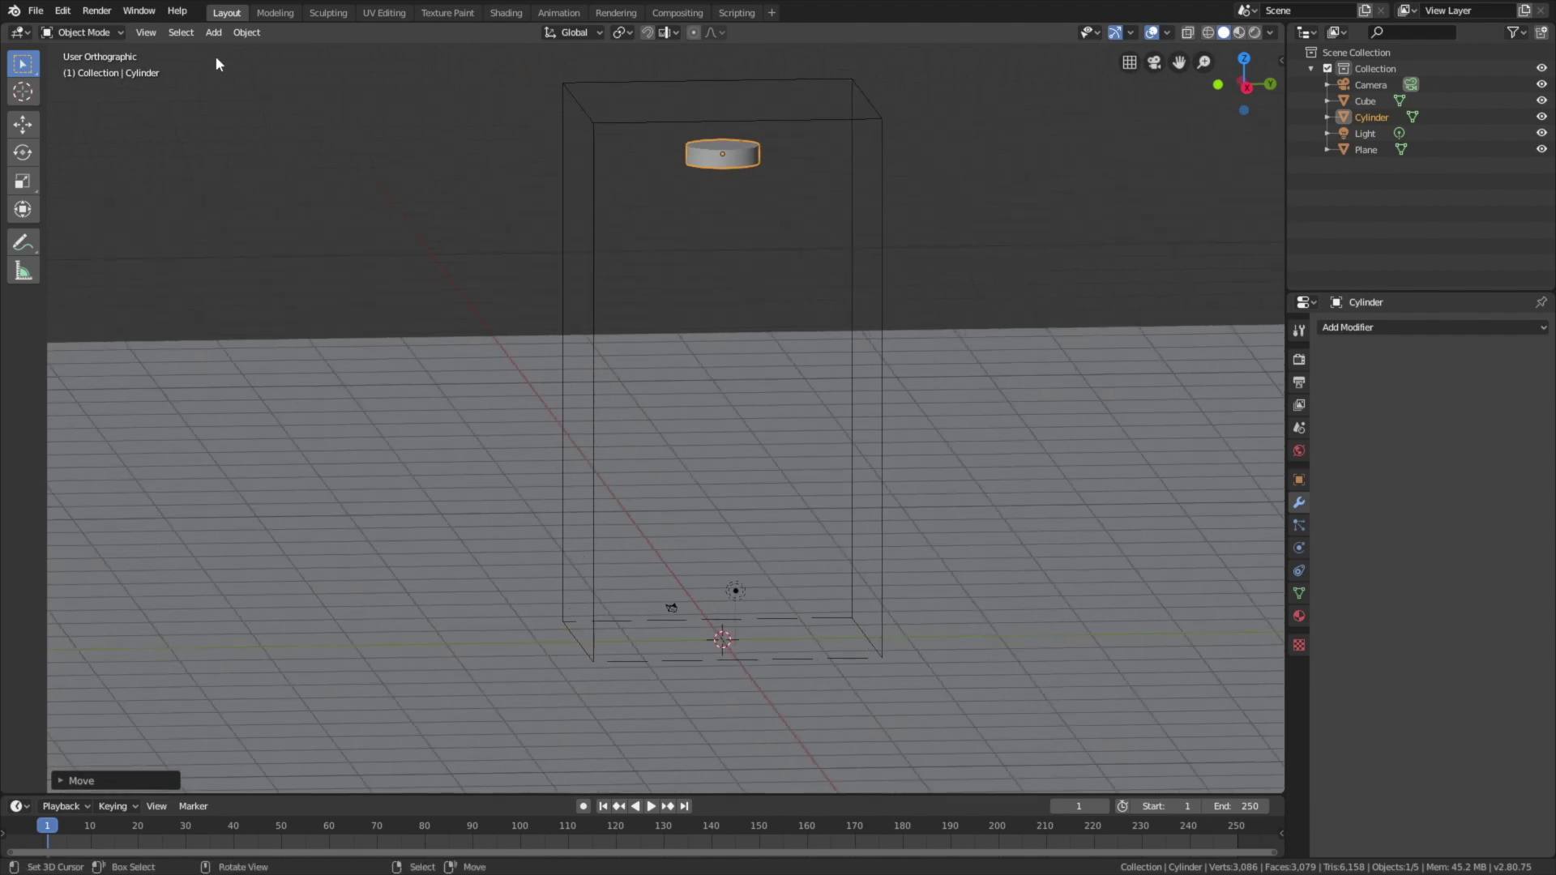
{"action": "left_click", "coordinate": [214, 32]}
{"action": "mouse_move", "coordinate": [243, 51]}
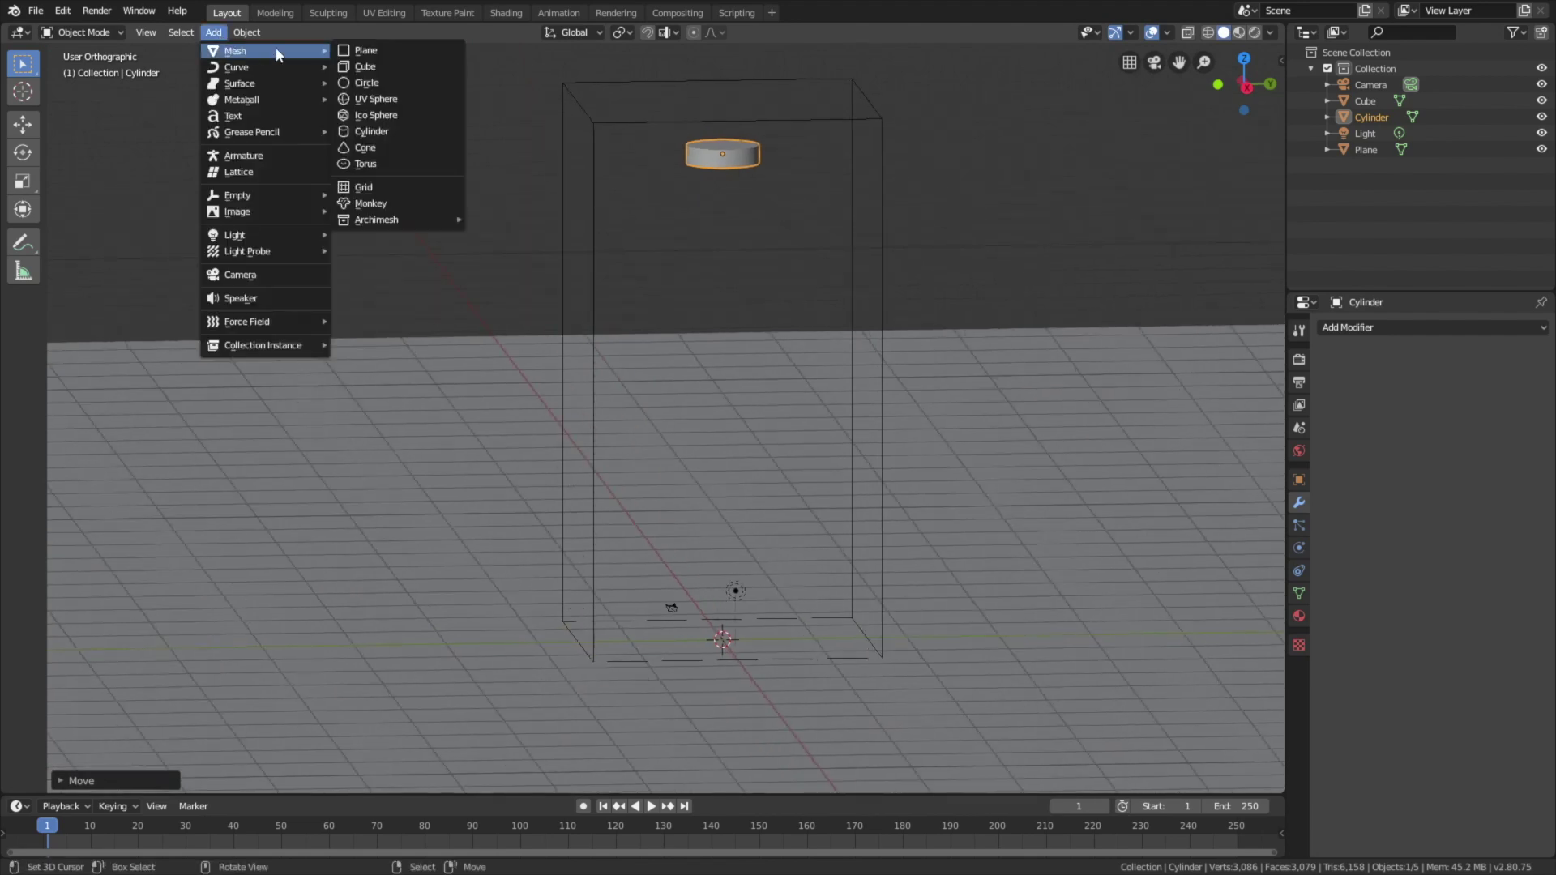
{"action": "left_click", "coordinate": [375, 99]}
Step: Move the sphere up along the Z axis to mid-height of the tall box, below the cylinder, and enlarge it about 4.7 times
{"action": "key", "text": "g"}
{"action": "key", "text": "z"}
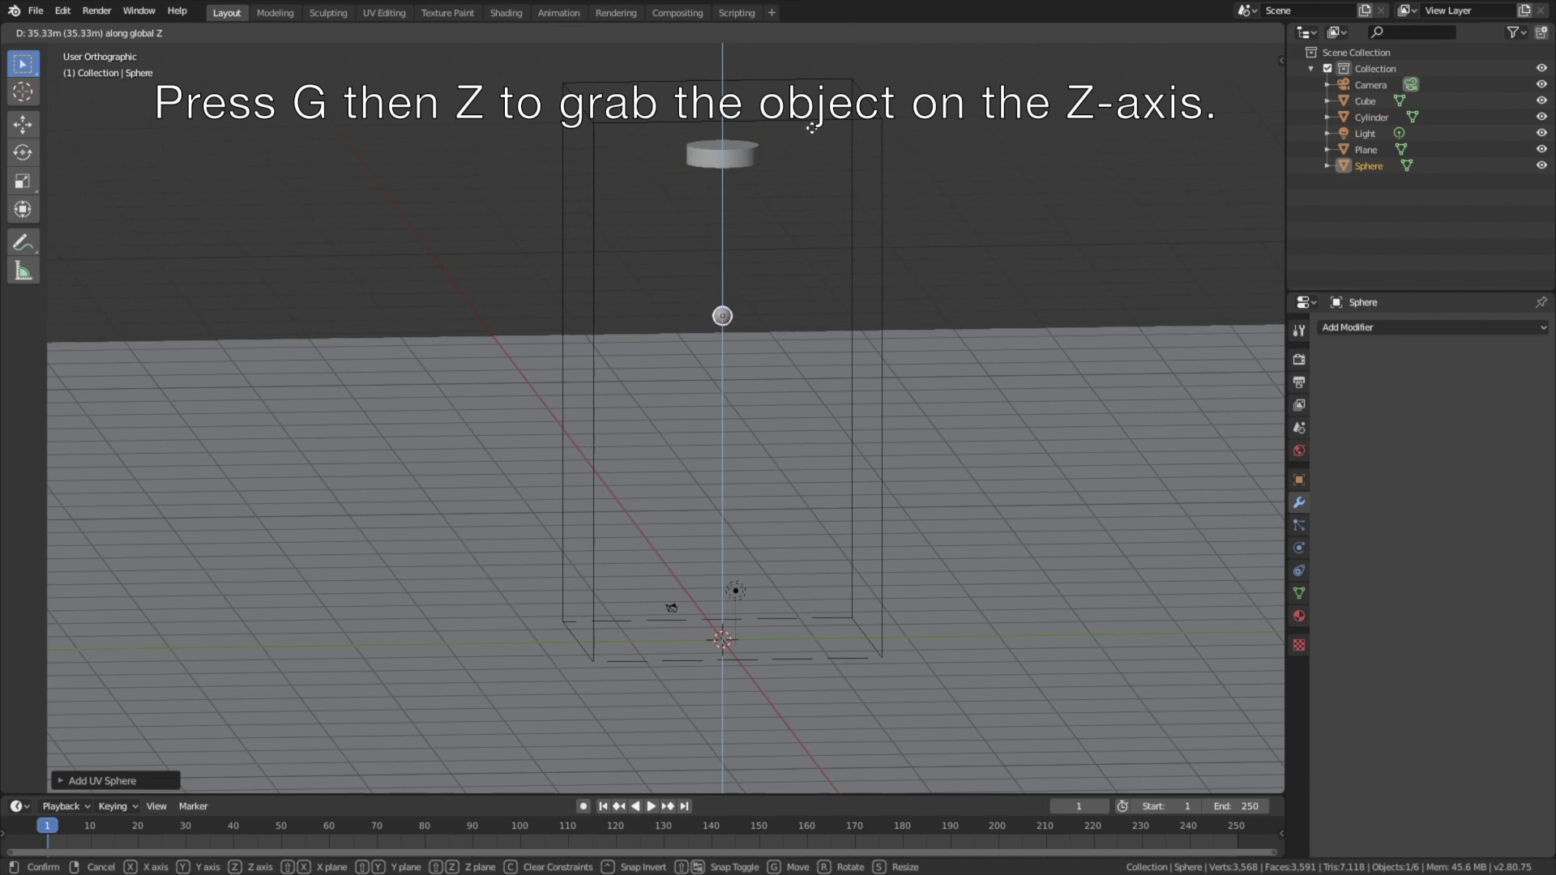
{"action": "left_click", "coordinate": [839, 197]}
{"action": "key", "text": "s"}
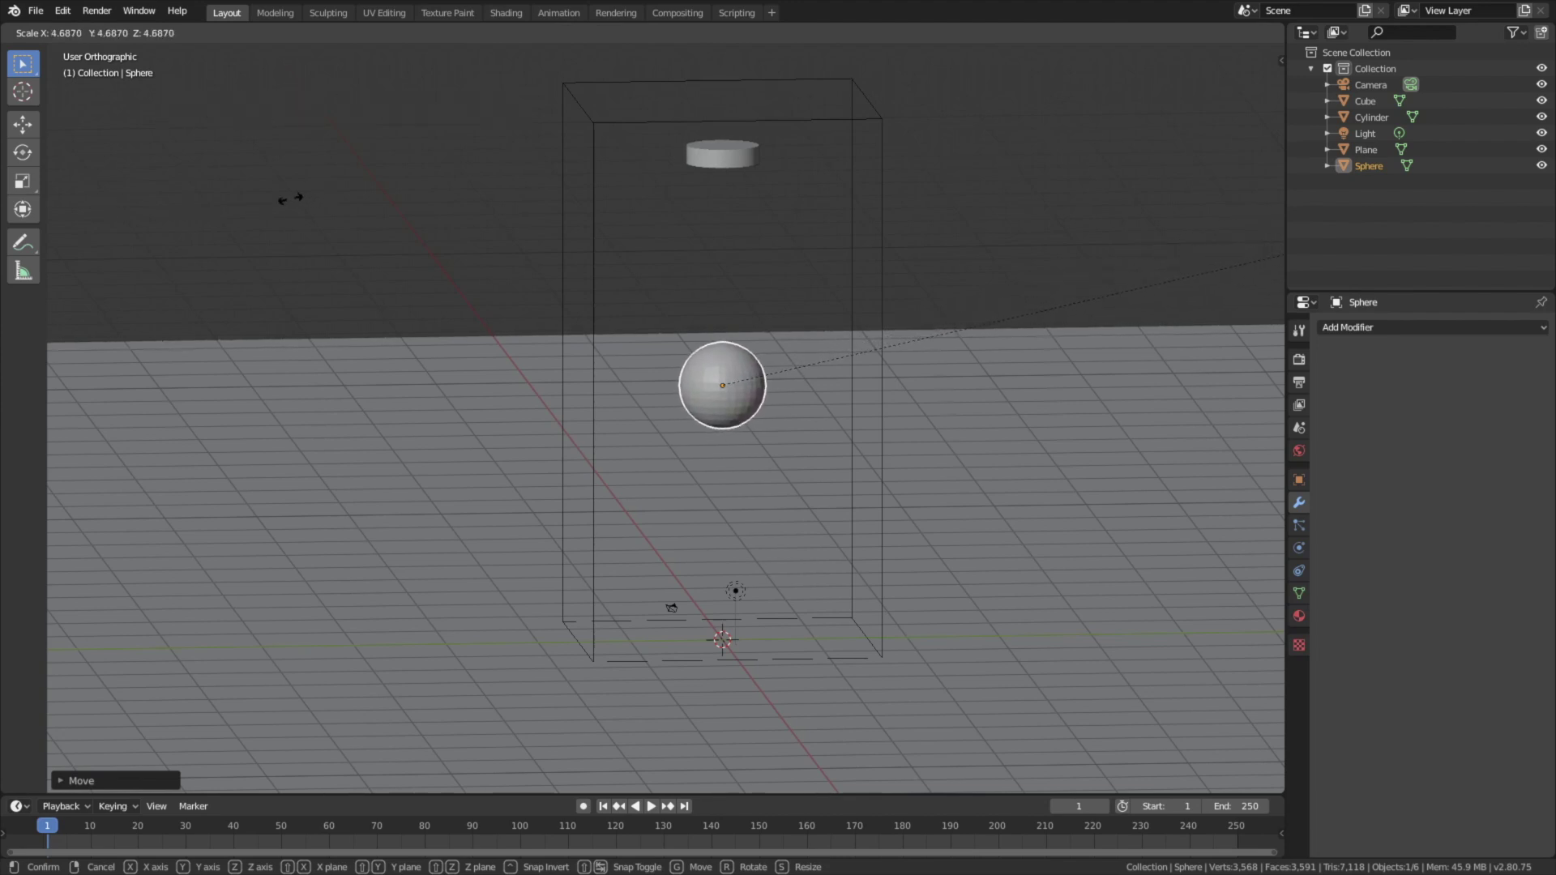
{"action": "left_click", "coordinate": [264, 214]}
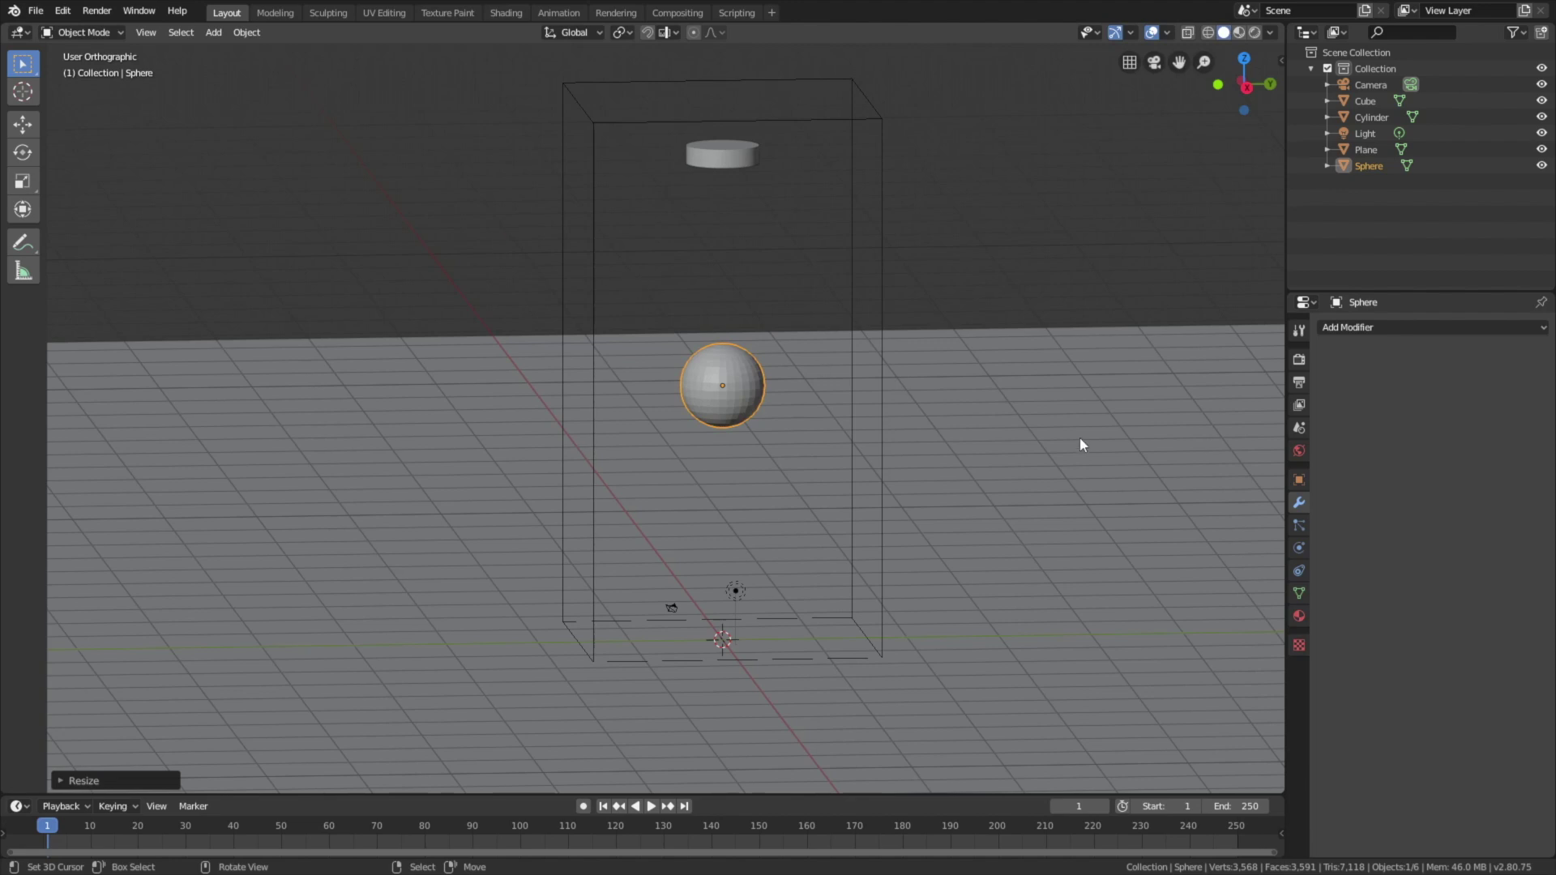
Step: Add a Subdivision Surface modifier to the sphere with render subdivisions at 3 and a raised viewport level, and apply it
{"action": "left_click", "coordinate": [1378, 329]}
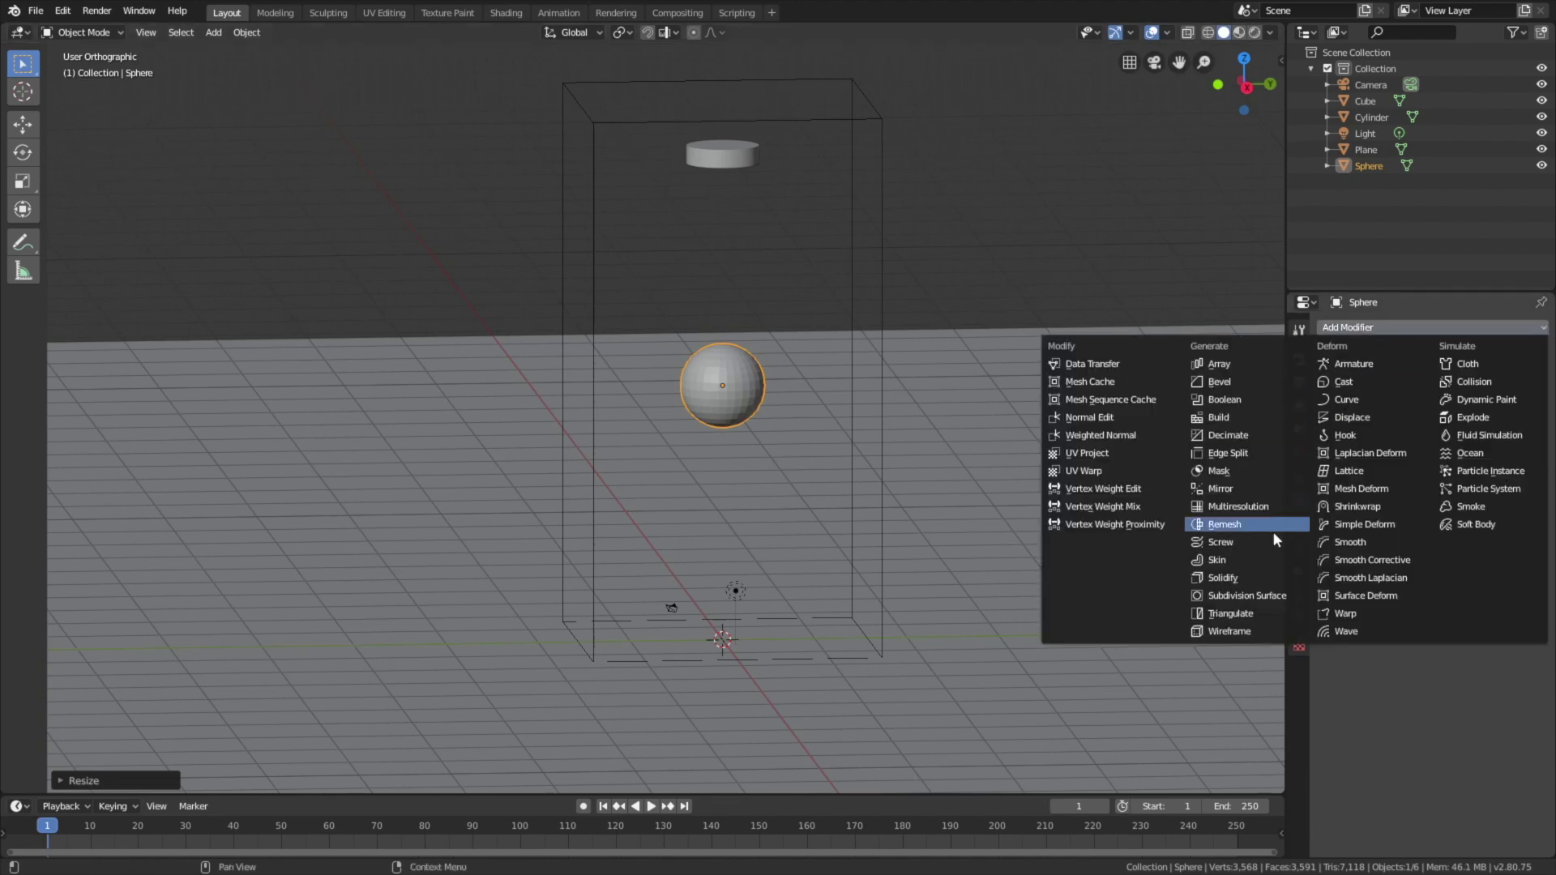
{"action": "left_click", "coordinate": [1279, 598]}
{"action": "left_click", "coordinate": [1425, 447]}
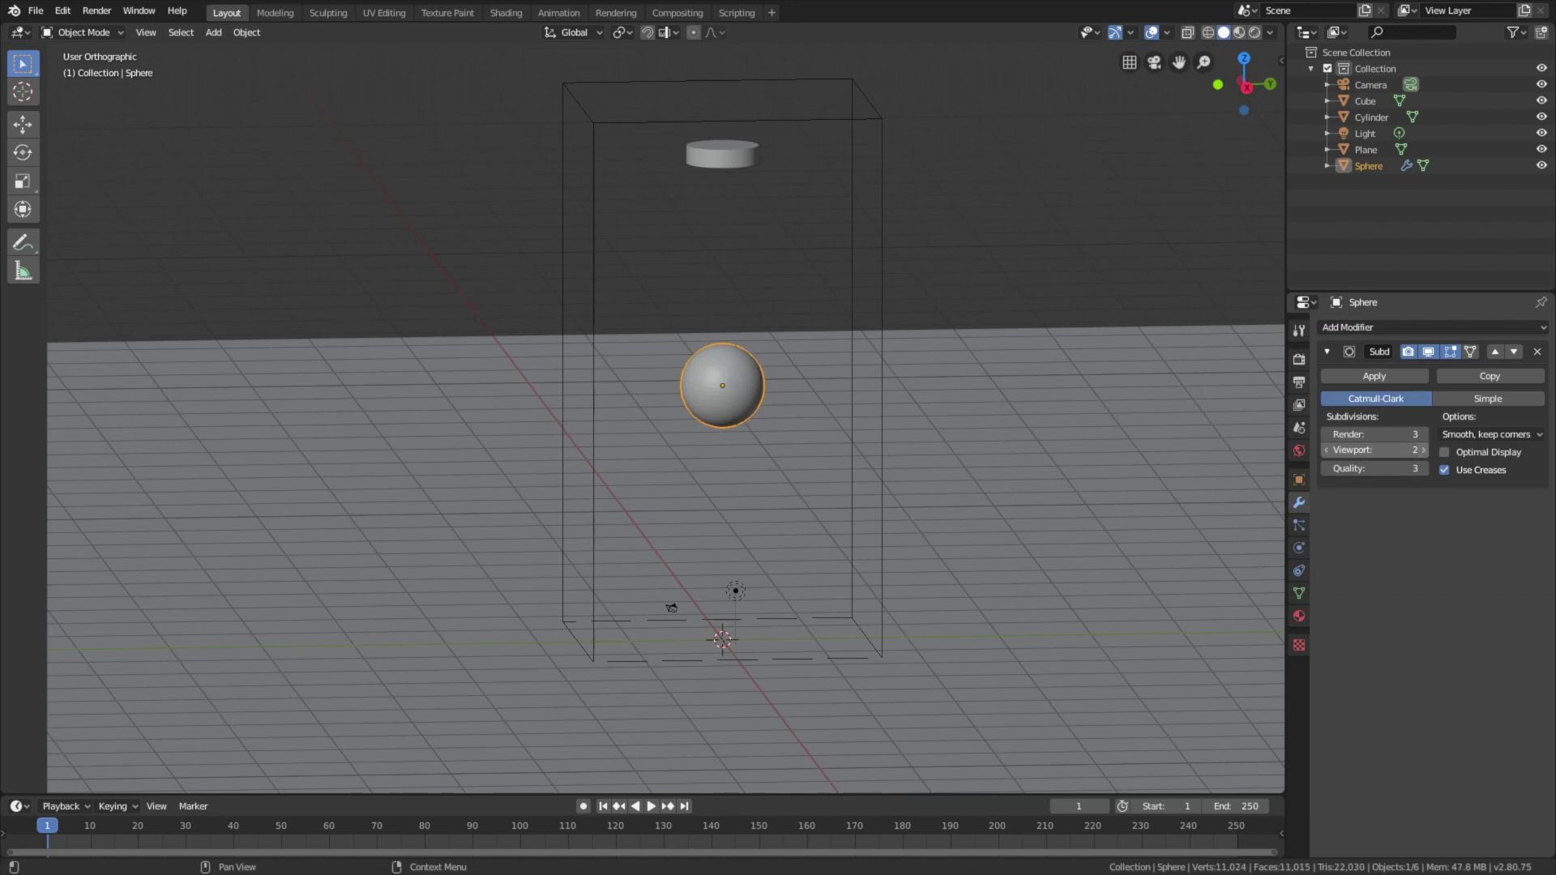
{"action": "left_click", "coordinate": [1386, 377]}
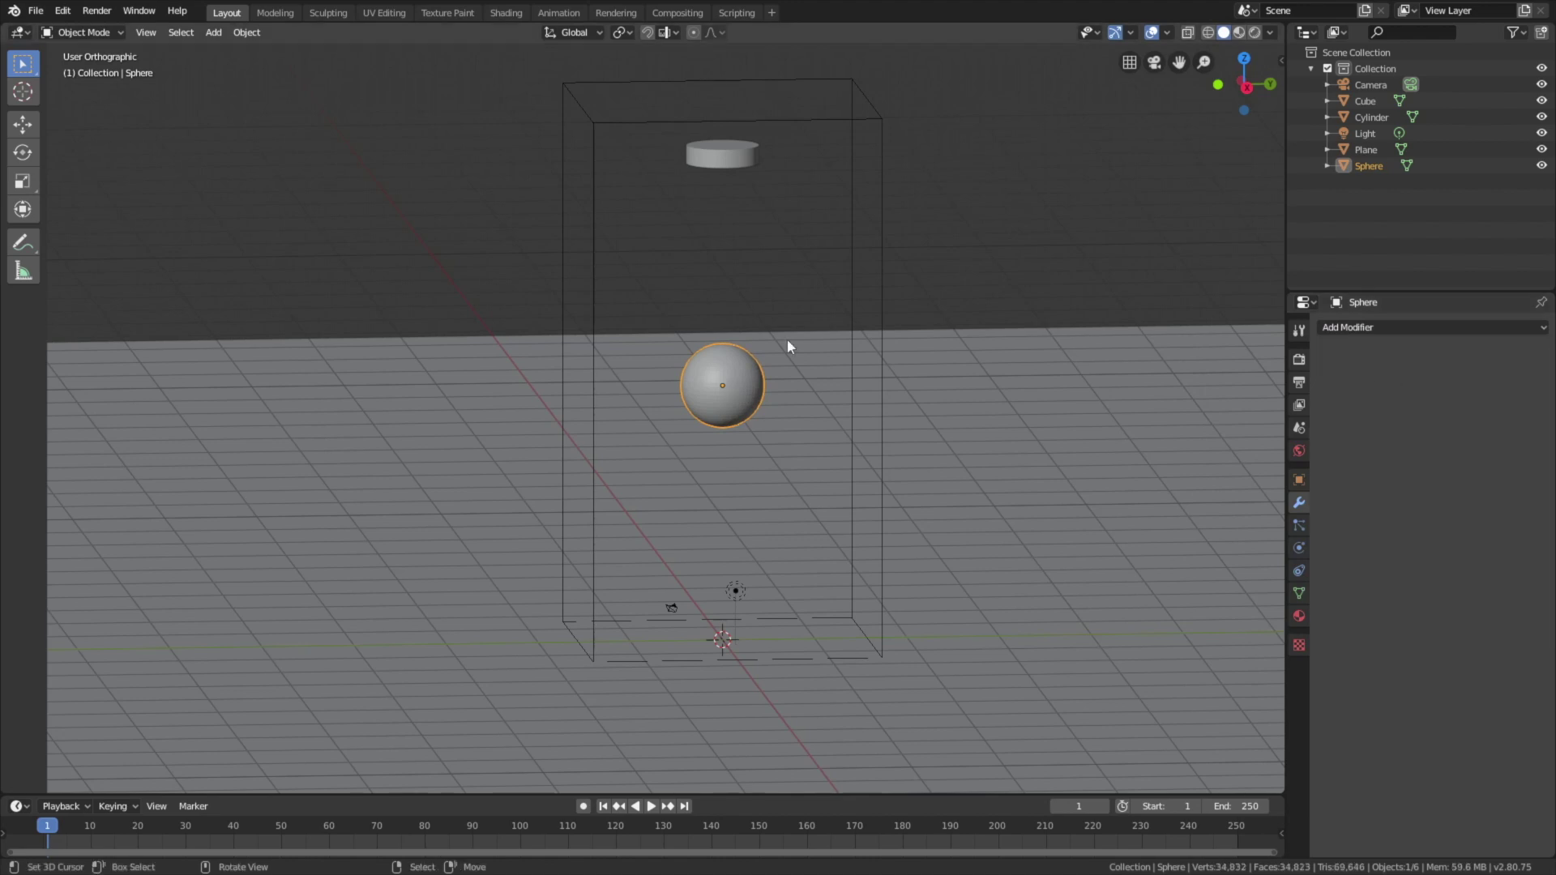
{"action": "scroll", "coordinate": [715, 339], "scroll_direction": "up", "scroll_amount": 6}
{"action": "scroll", "coordinate": [715, 339], "scroll_direction": "down", "scroll_amount": 4}
{"action": "scroll", "coordinate": [726, 343], "scroll_direction": "down", "scroll_amount": 2}
Step: Enable FLIP Fluid physics on the sphere and set its type to Obstacle
{"action": "left_click", "coordinate": [1299, 549]}
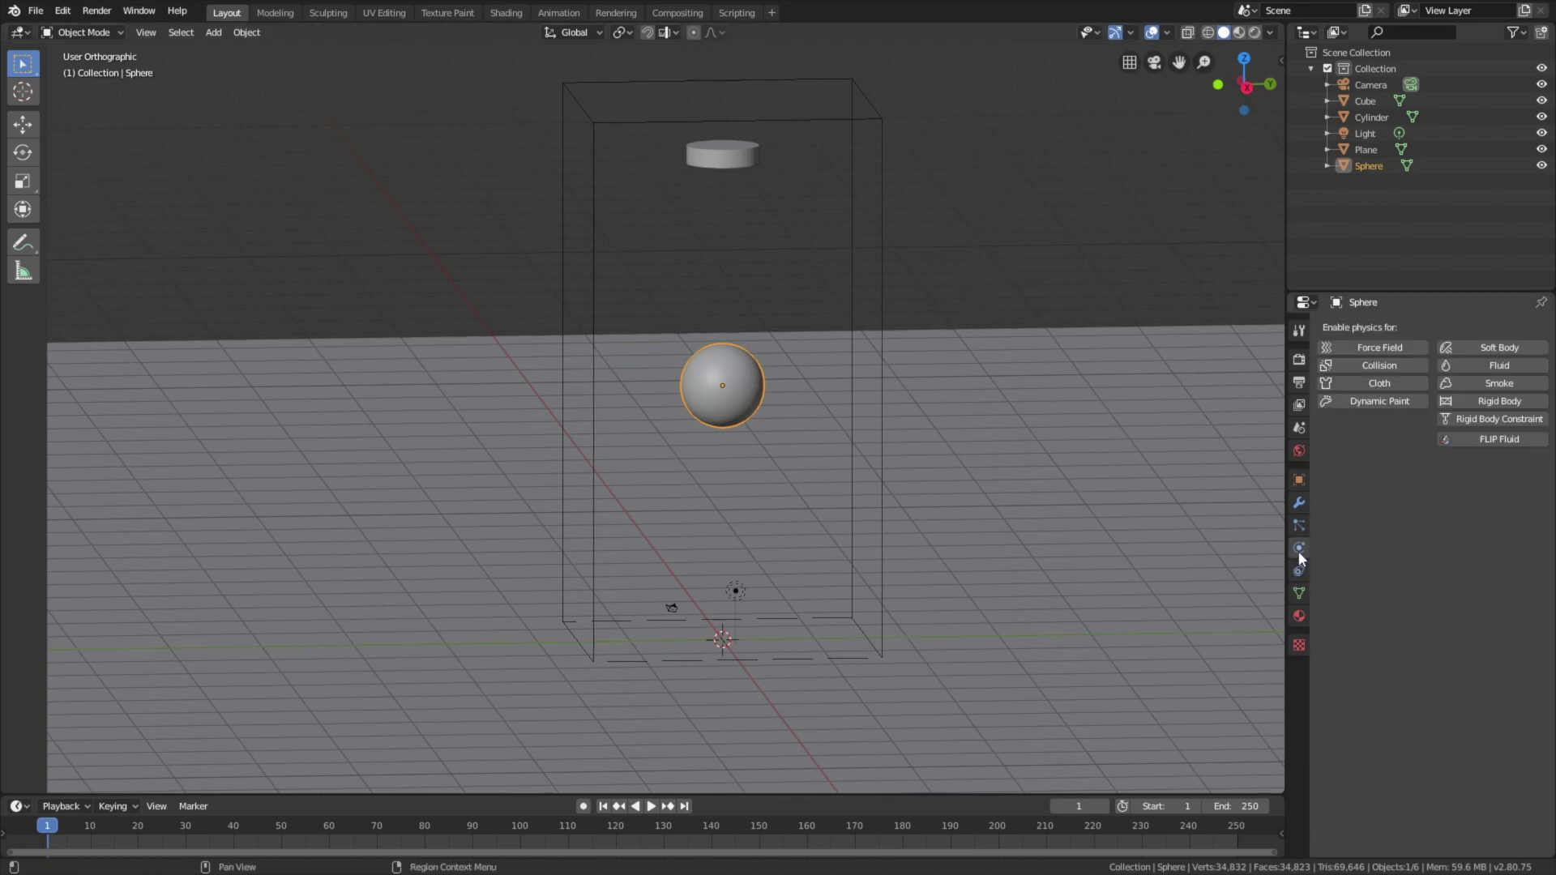
{"action": "left_click", "coordinate": [1475, 441]}
{"action": "left_click", "coordinate": [1460, 487]}
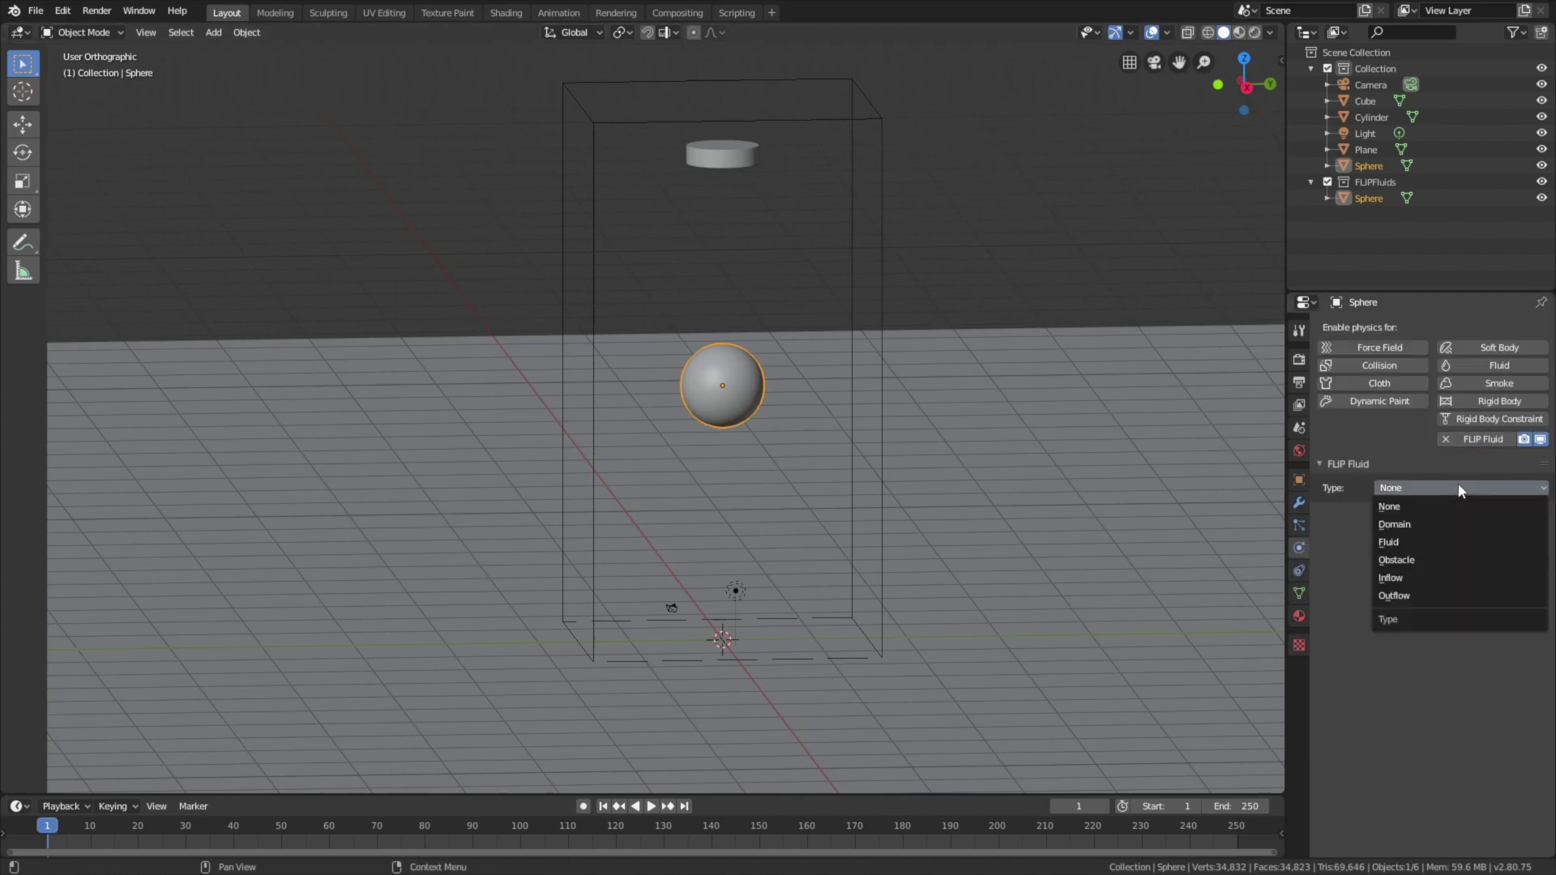
{"action": "left_click", "coordinate": [1431, 561]}
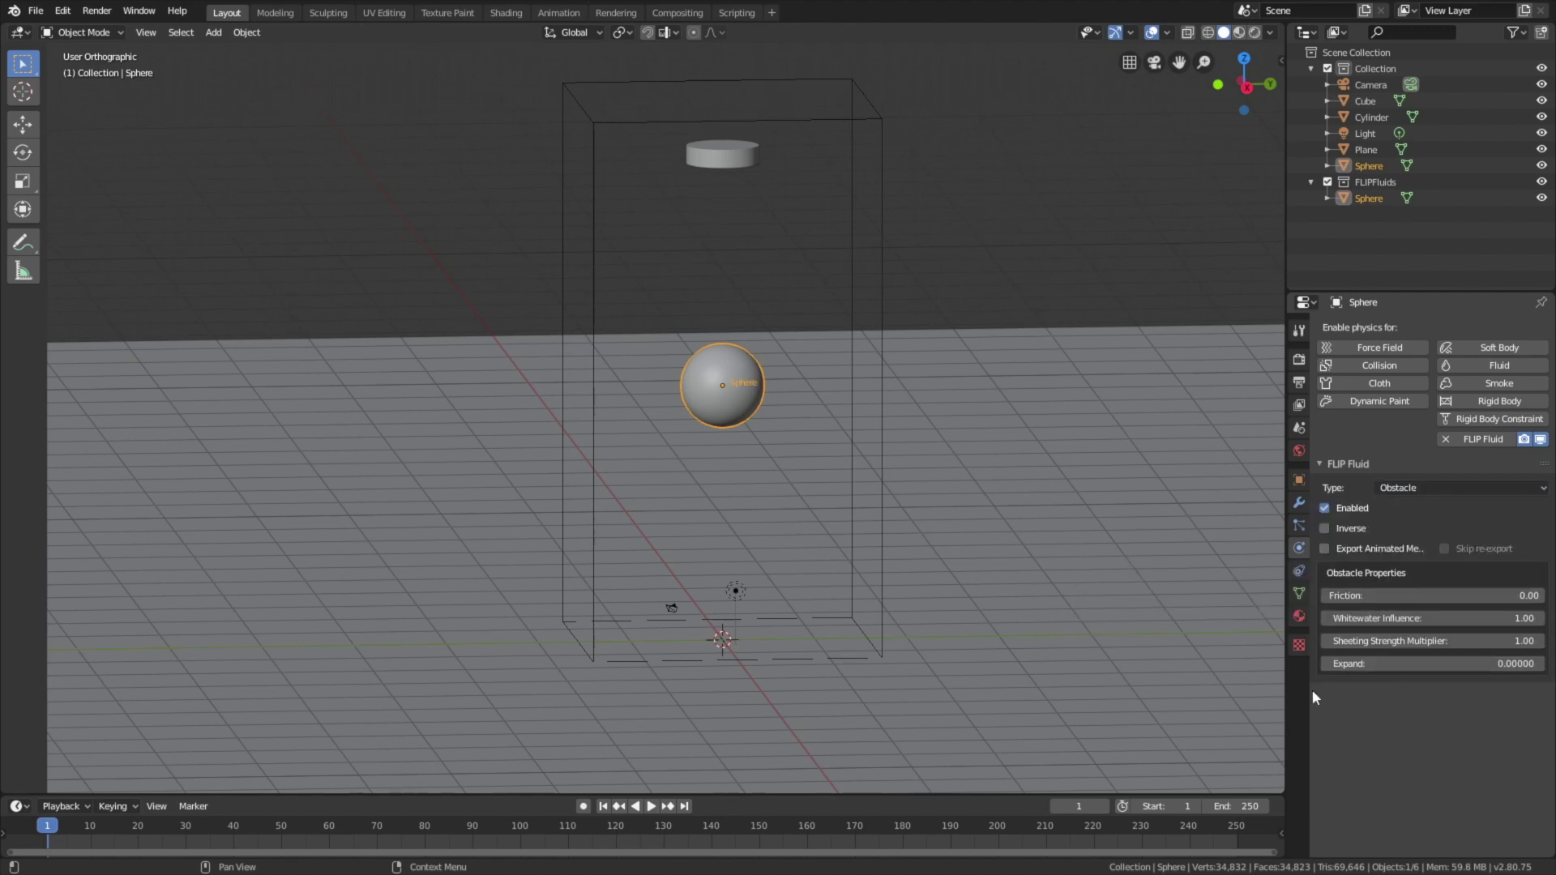
Step: Enable FLIP Fluid physics on the cylinder as an Inflow with a Z inflow velocity of -10 m/s
{"action": "left_click", "coordinate": [734, 159]}
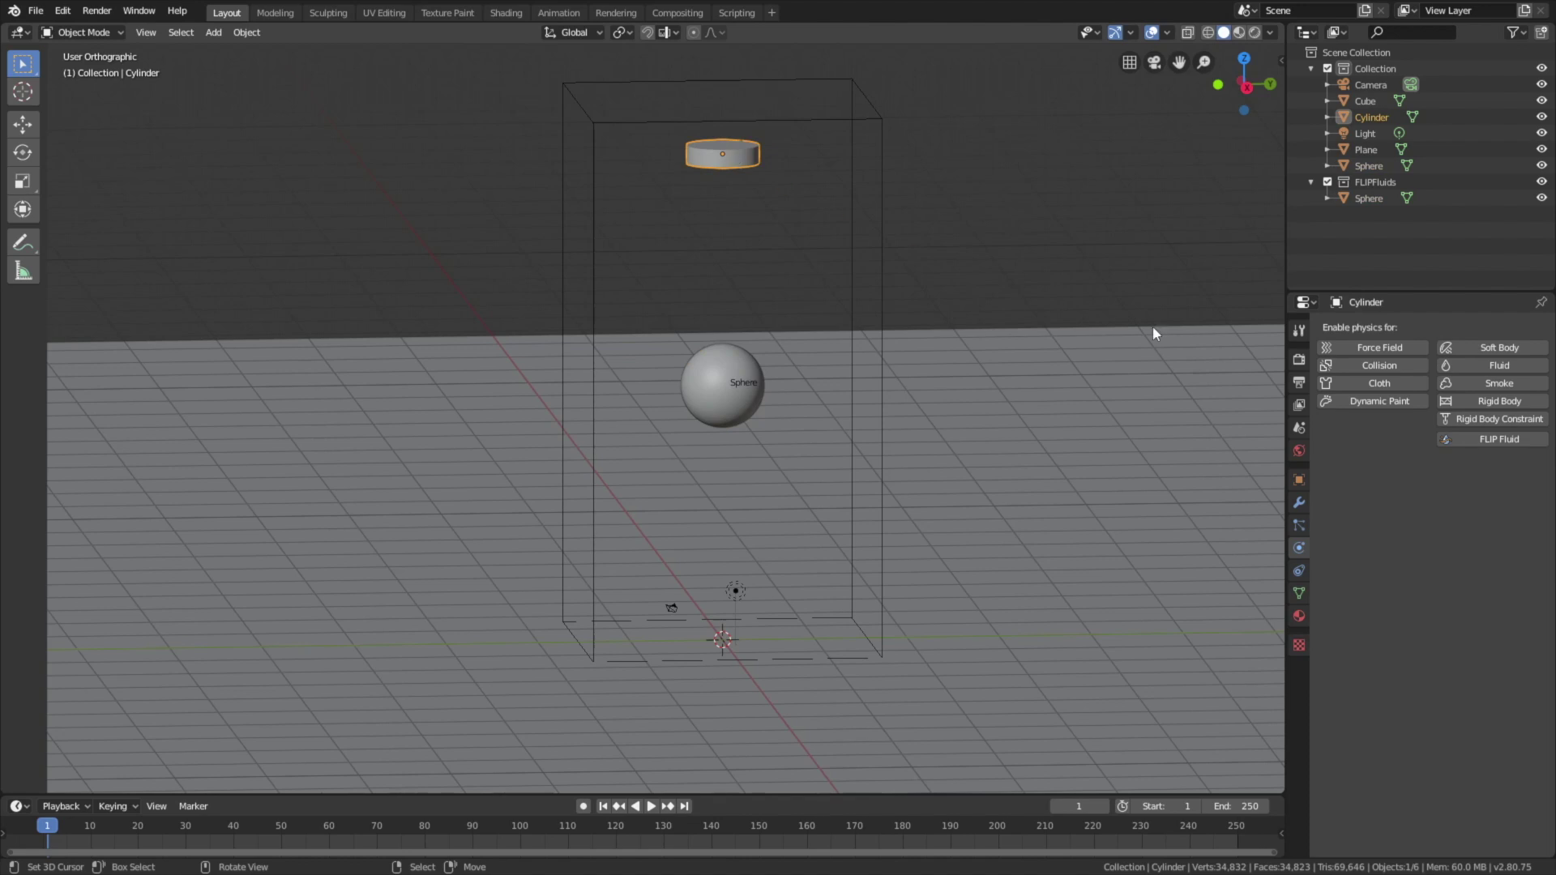
{"action": "left_click", "coordinate": [1472, 438]}
{"action": "left_click", "coordinate": [1453, 486]}
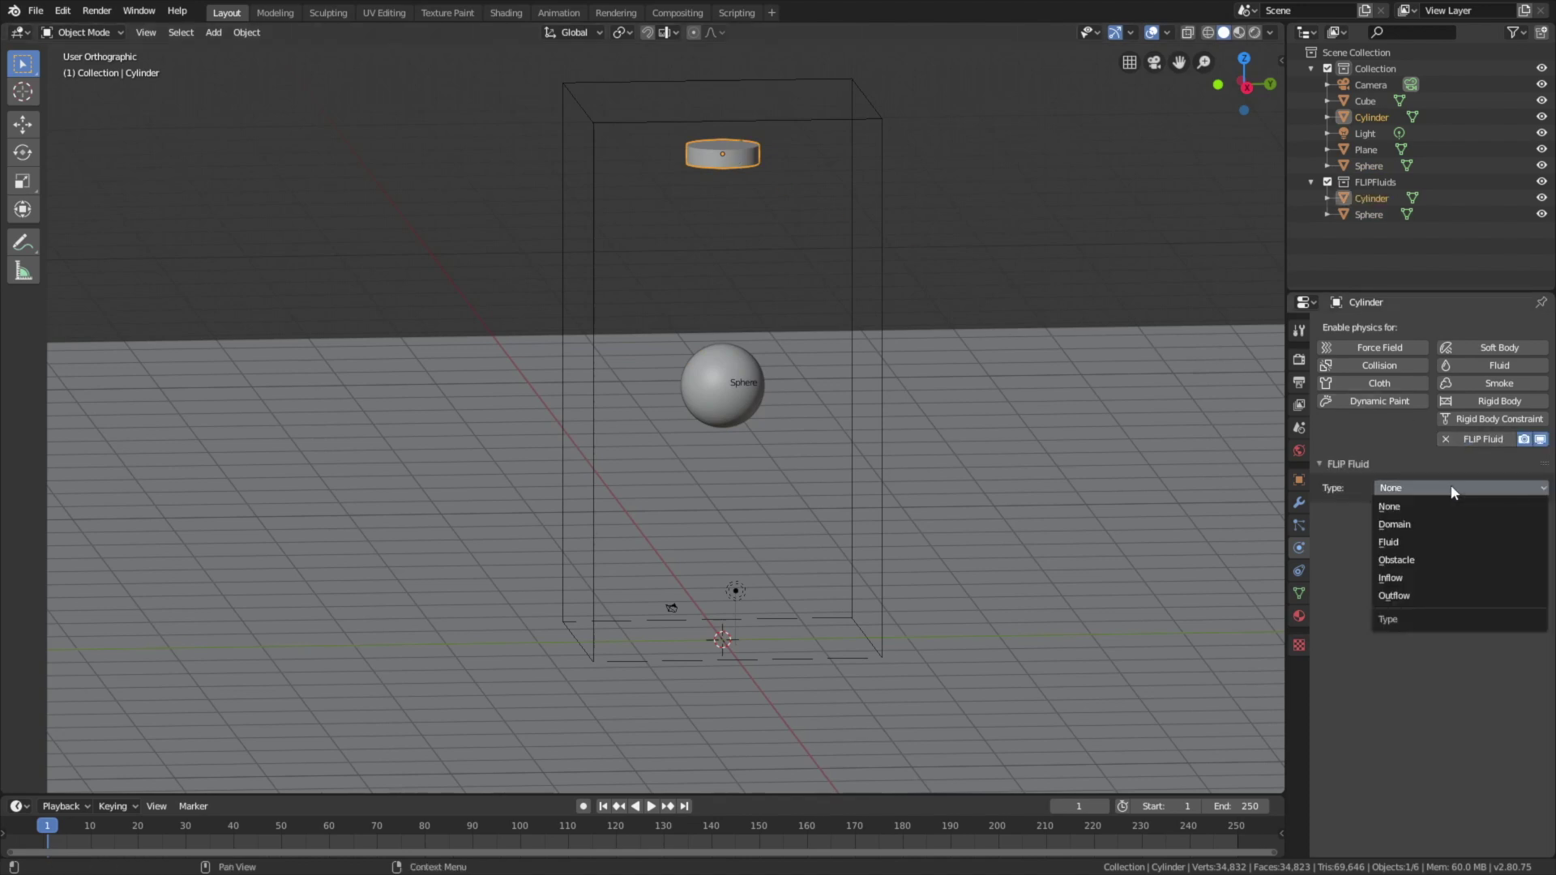
{"action": "left_click", "coordinate": [1420, 578]}
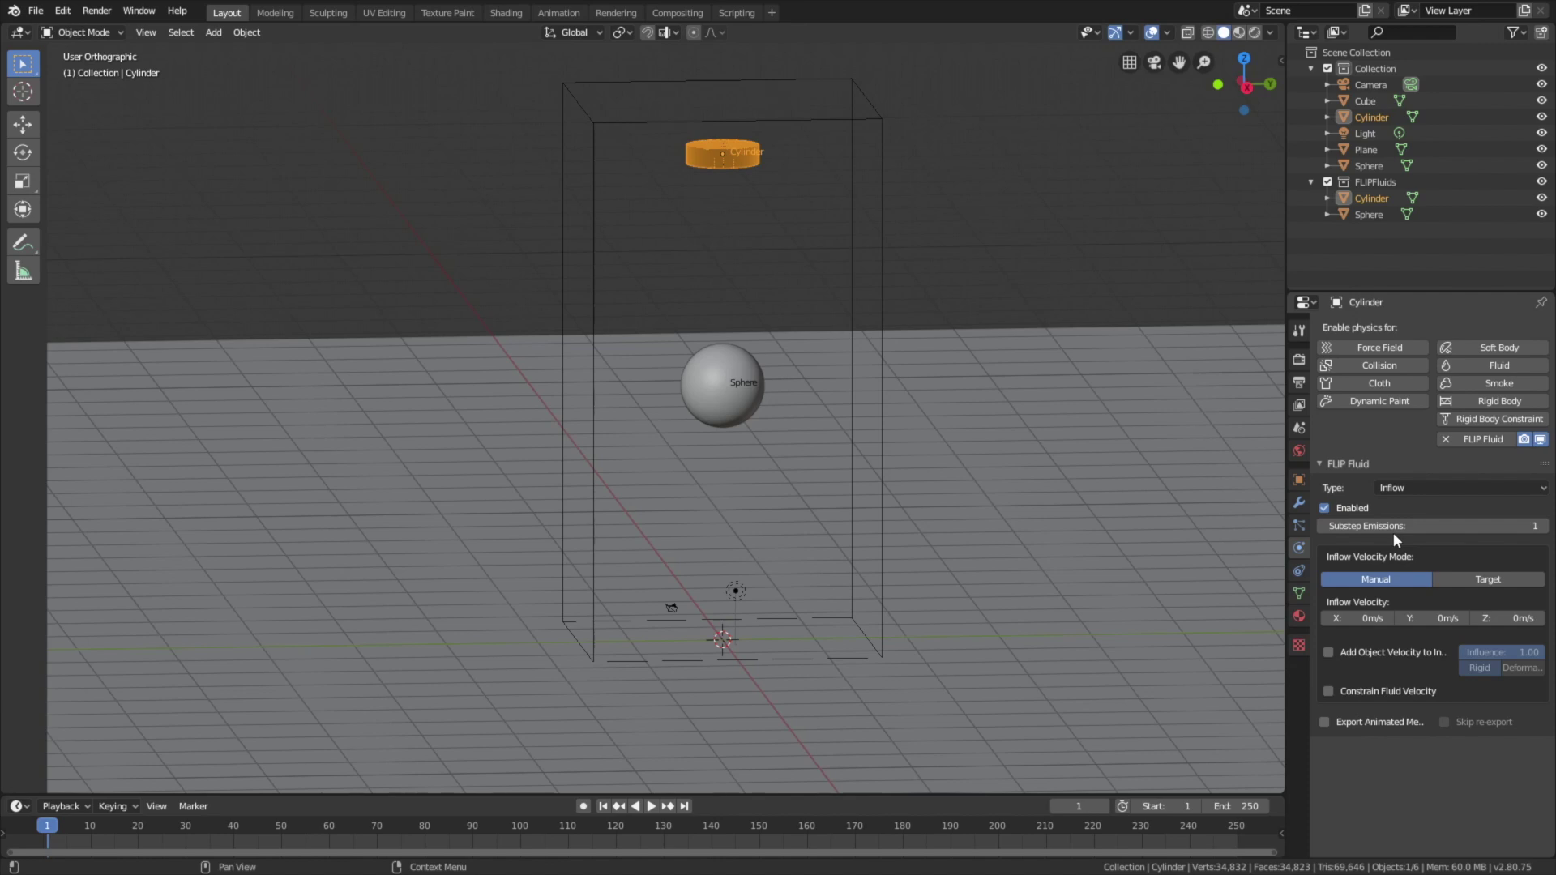
{"action": "left_click", "coordinate": [1502, 618]}
{"action": "type", "text": "-10"}
{"action": "key", "text": "Return"}
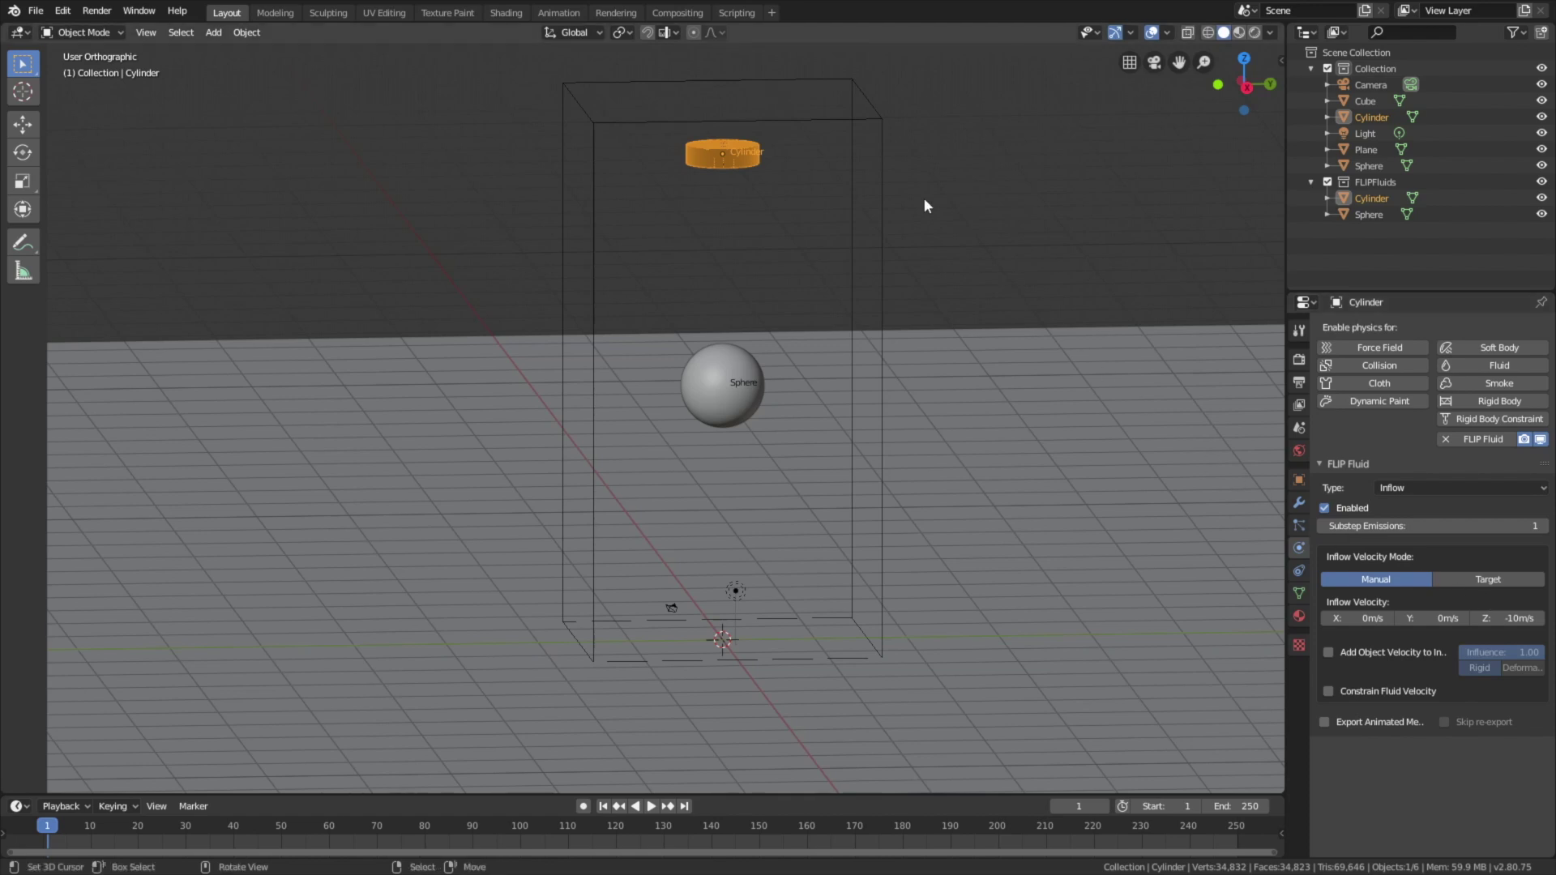
Step: Enable FLIP Fluid physics on the tall wireframe cube and set its type to Domain
{"action": "left_click", "coordinate": [820, 78]}
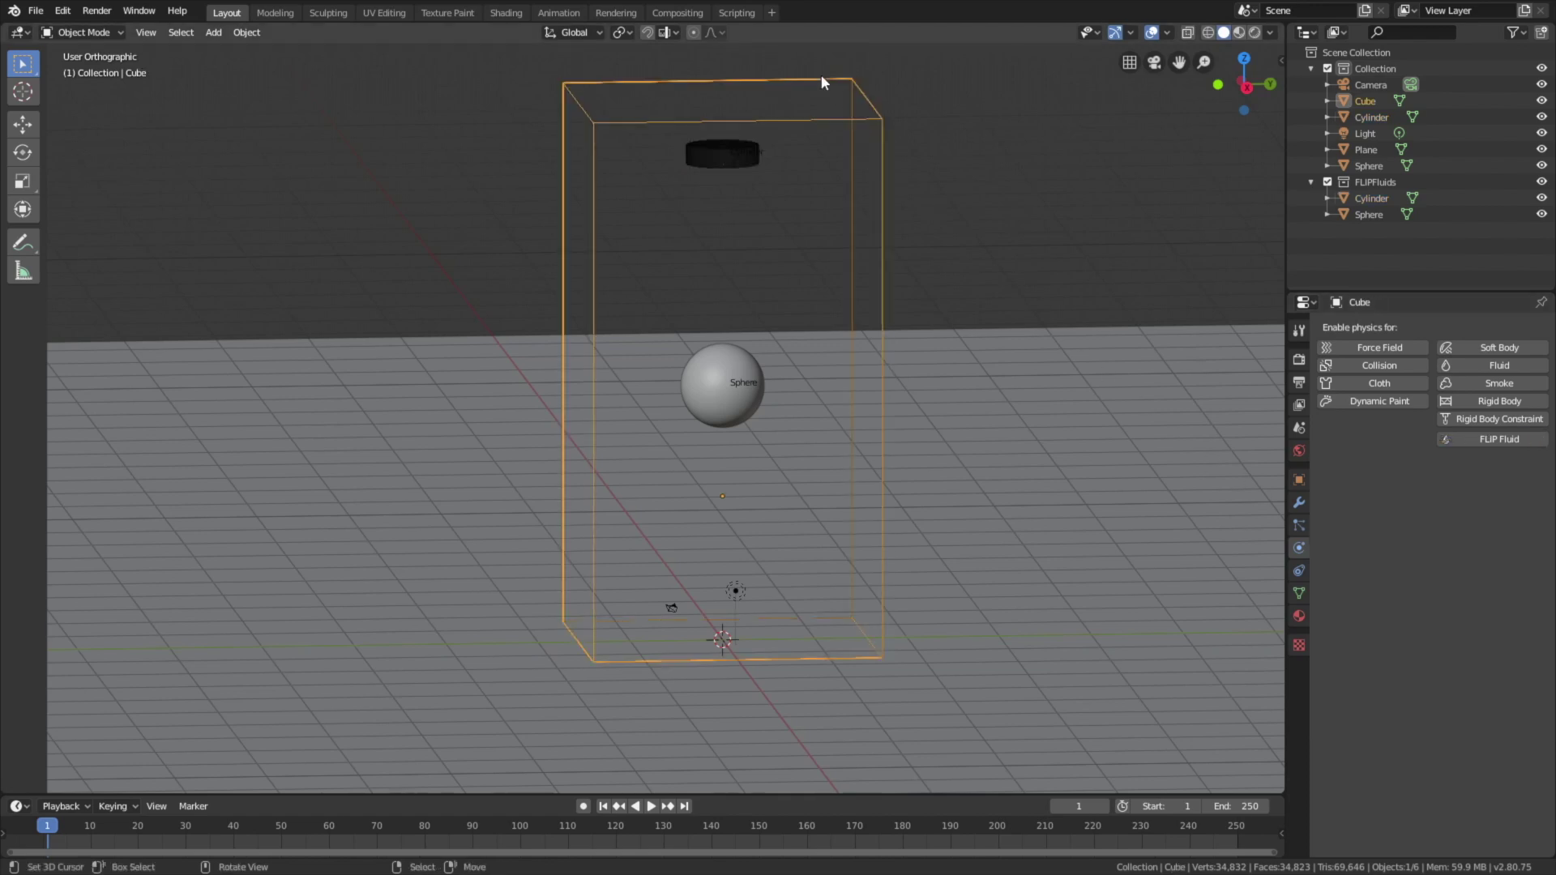
{"action": "left_click", "coordinate": [1471, 440]}
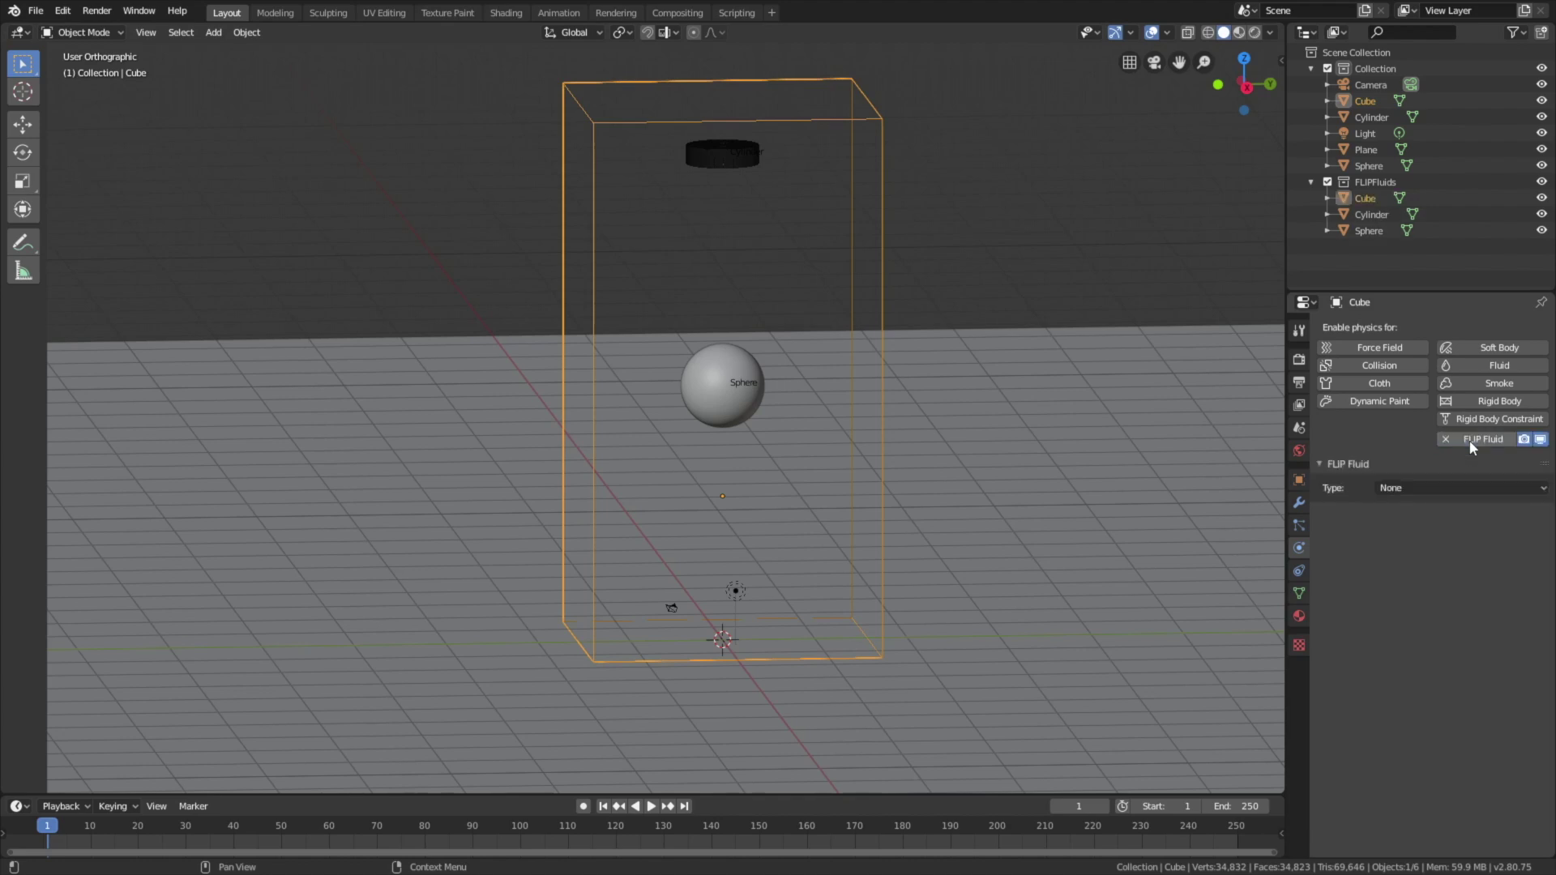
{"action": "left_click", "coordinate": [1456, 488]}
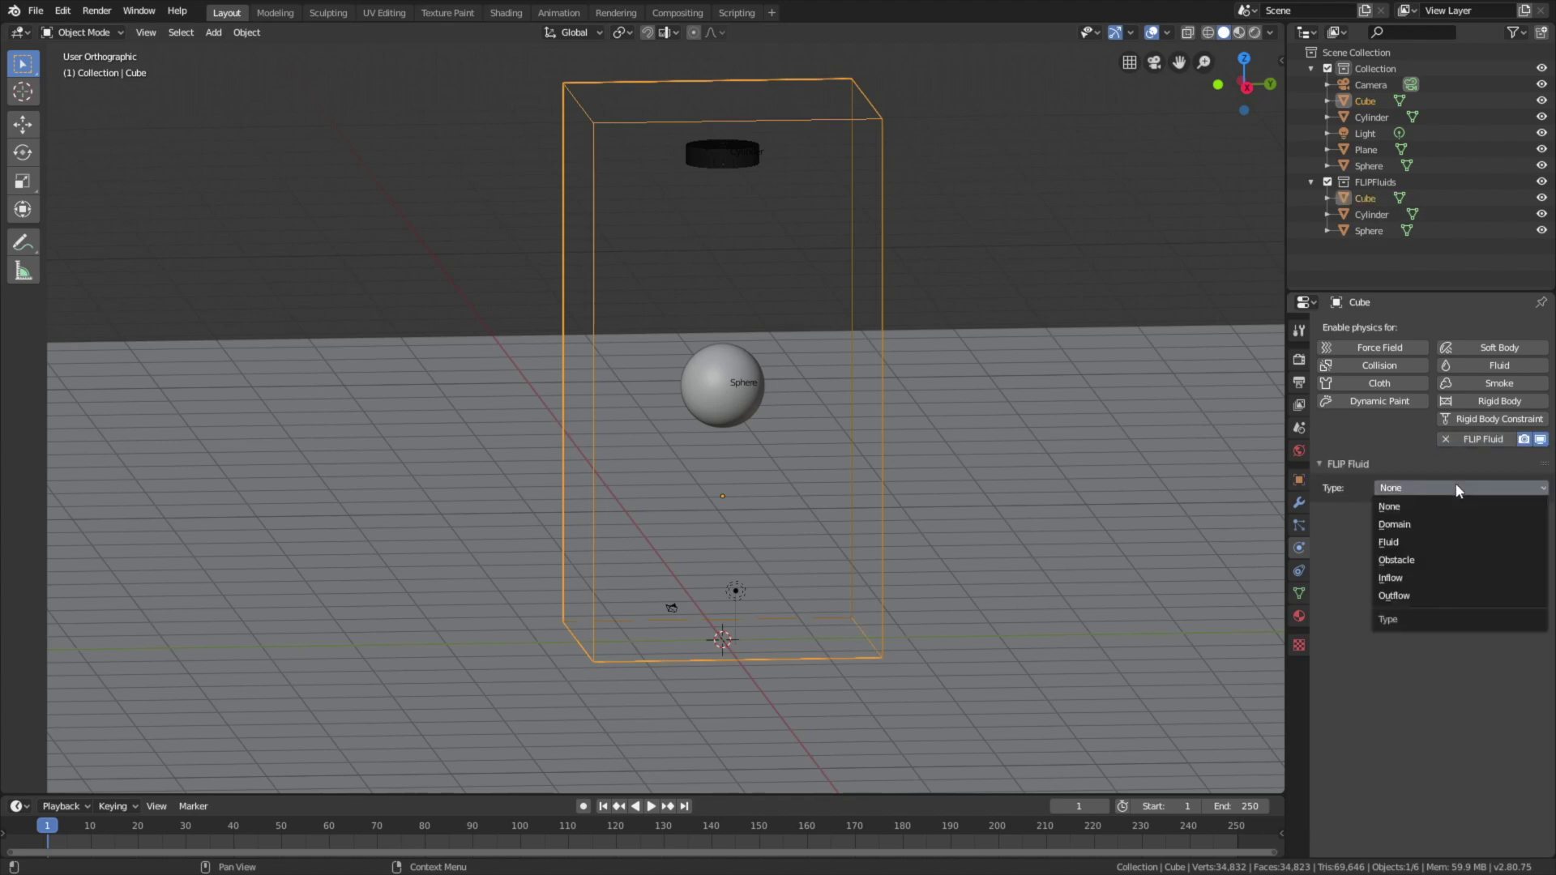
{"action": "left_click", "coordinate": [1446, 524]}
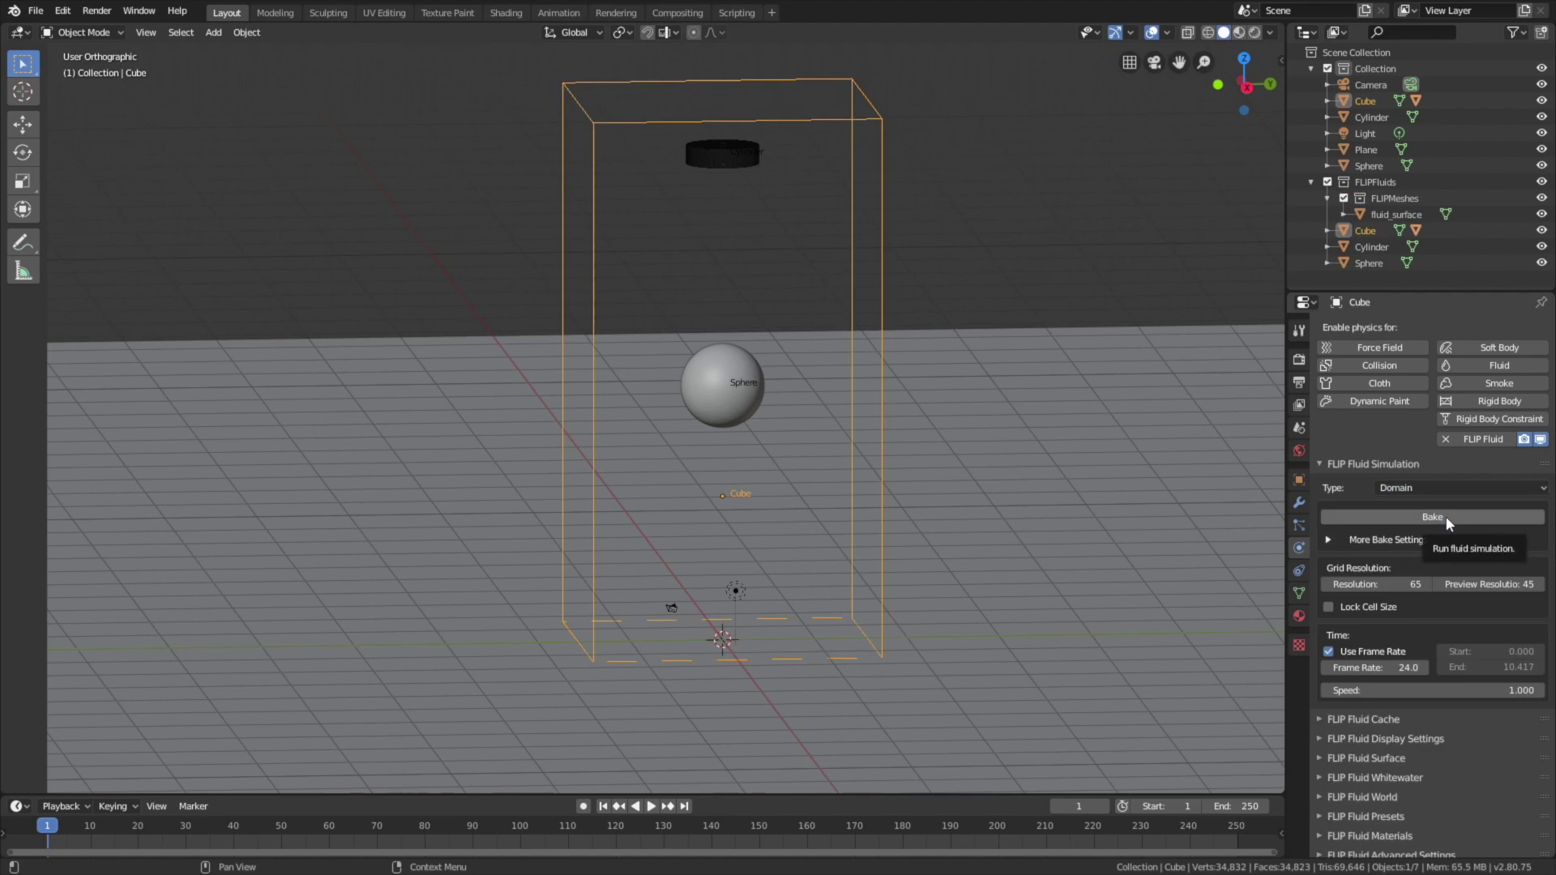
Step: Set both the grid resolution and the preview resolution of the fluid domain to 300
{"action": "left_click", "coordinate": [1389, 577]}
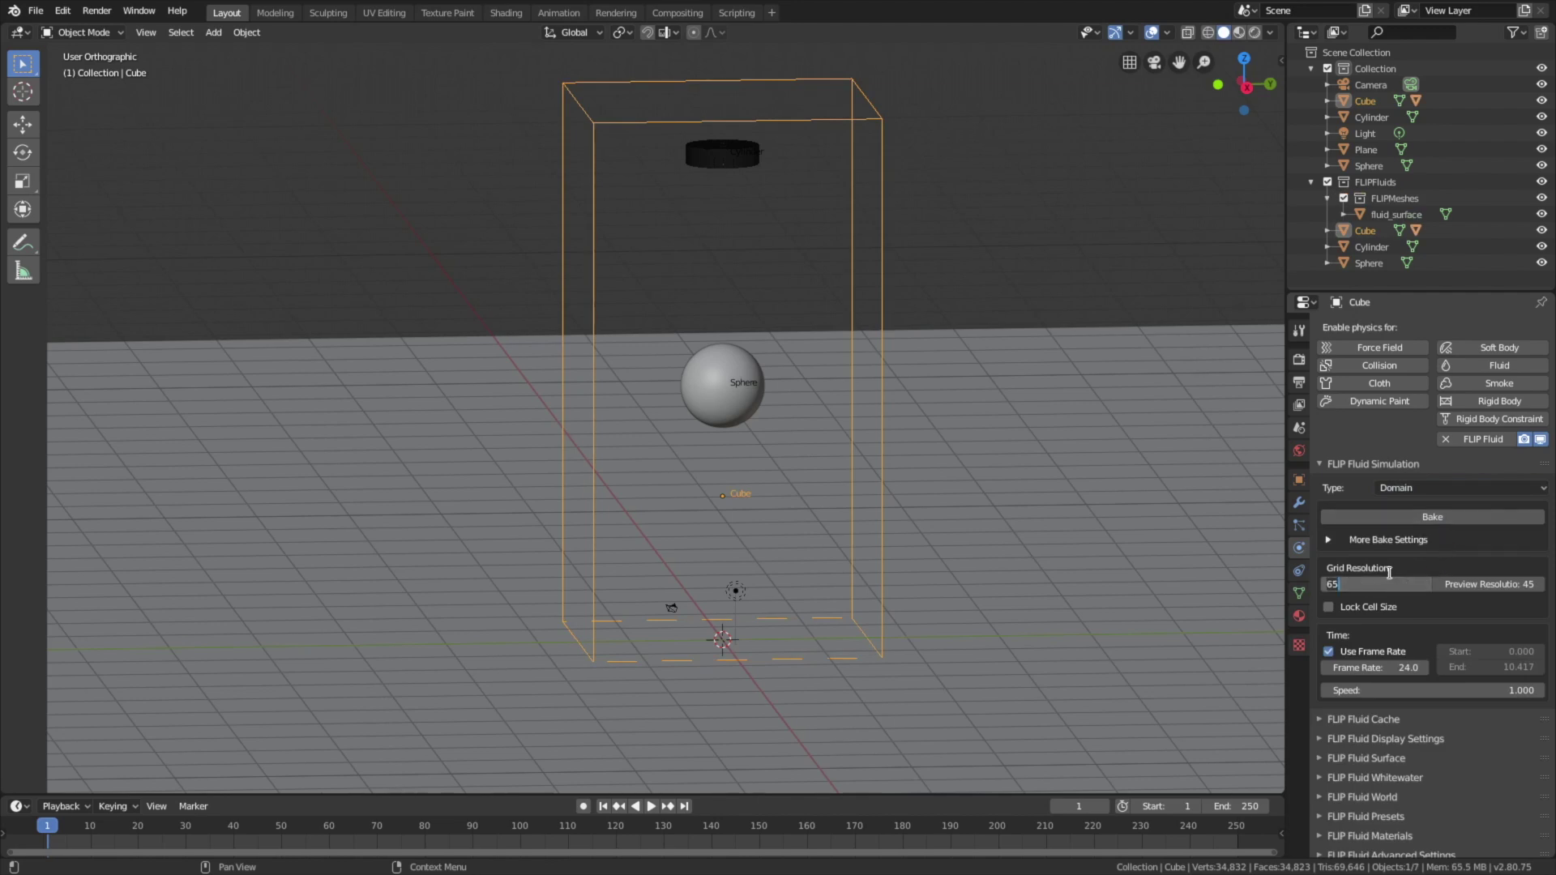
{"action": "type", "text": "300"}
{"action": "key", "text": "Return"}
{"action": "left_click", "coordinate": [1472, 582]}
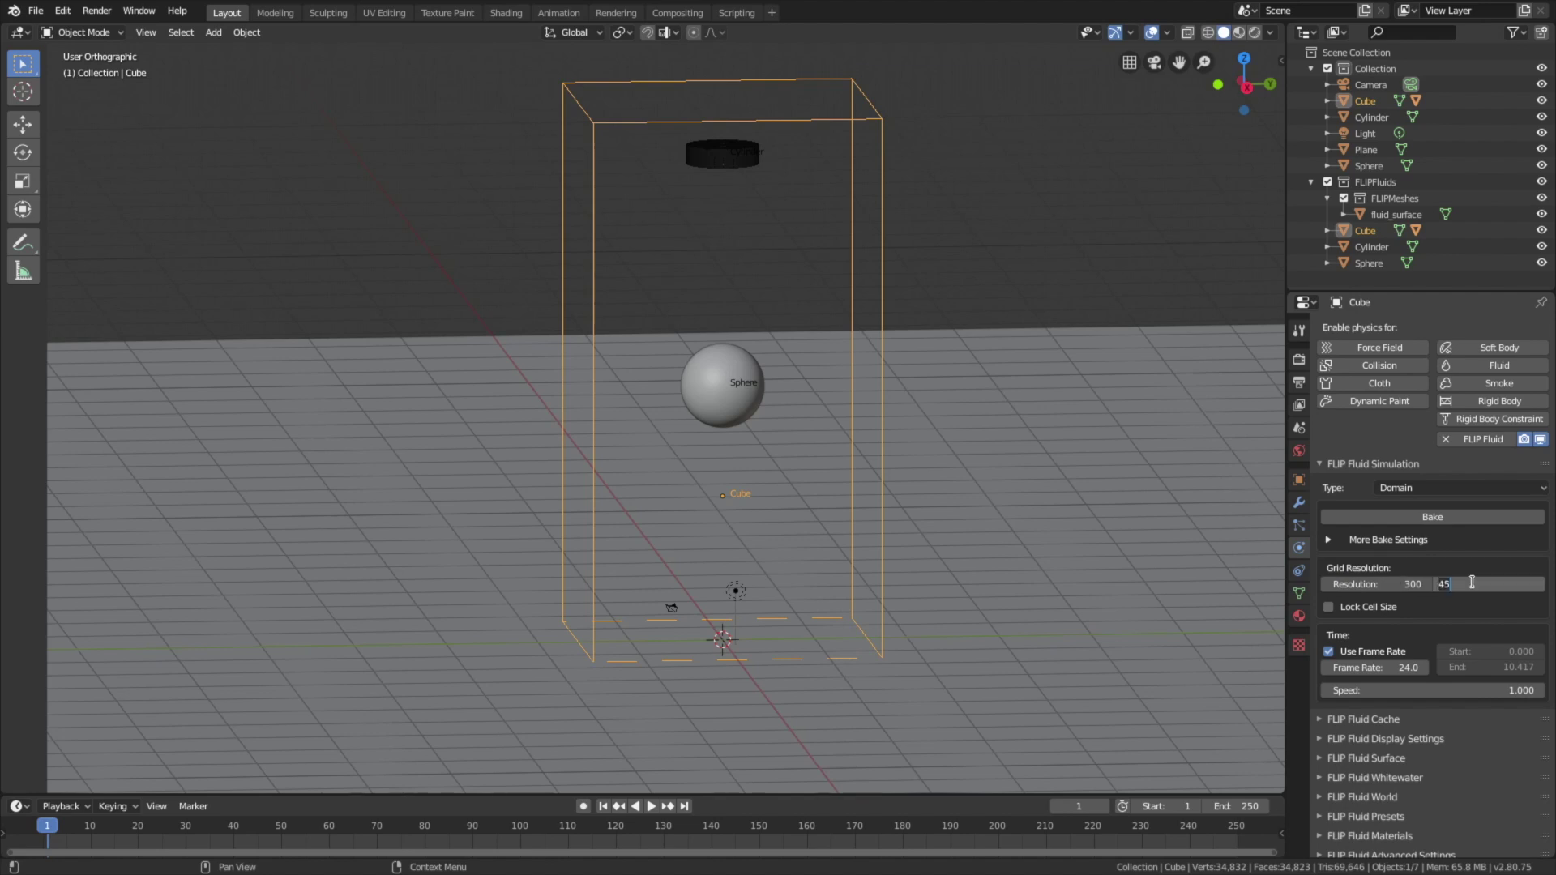
{"action": "type", "text": "300"}
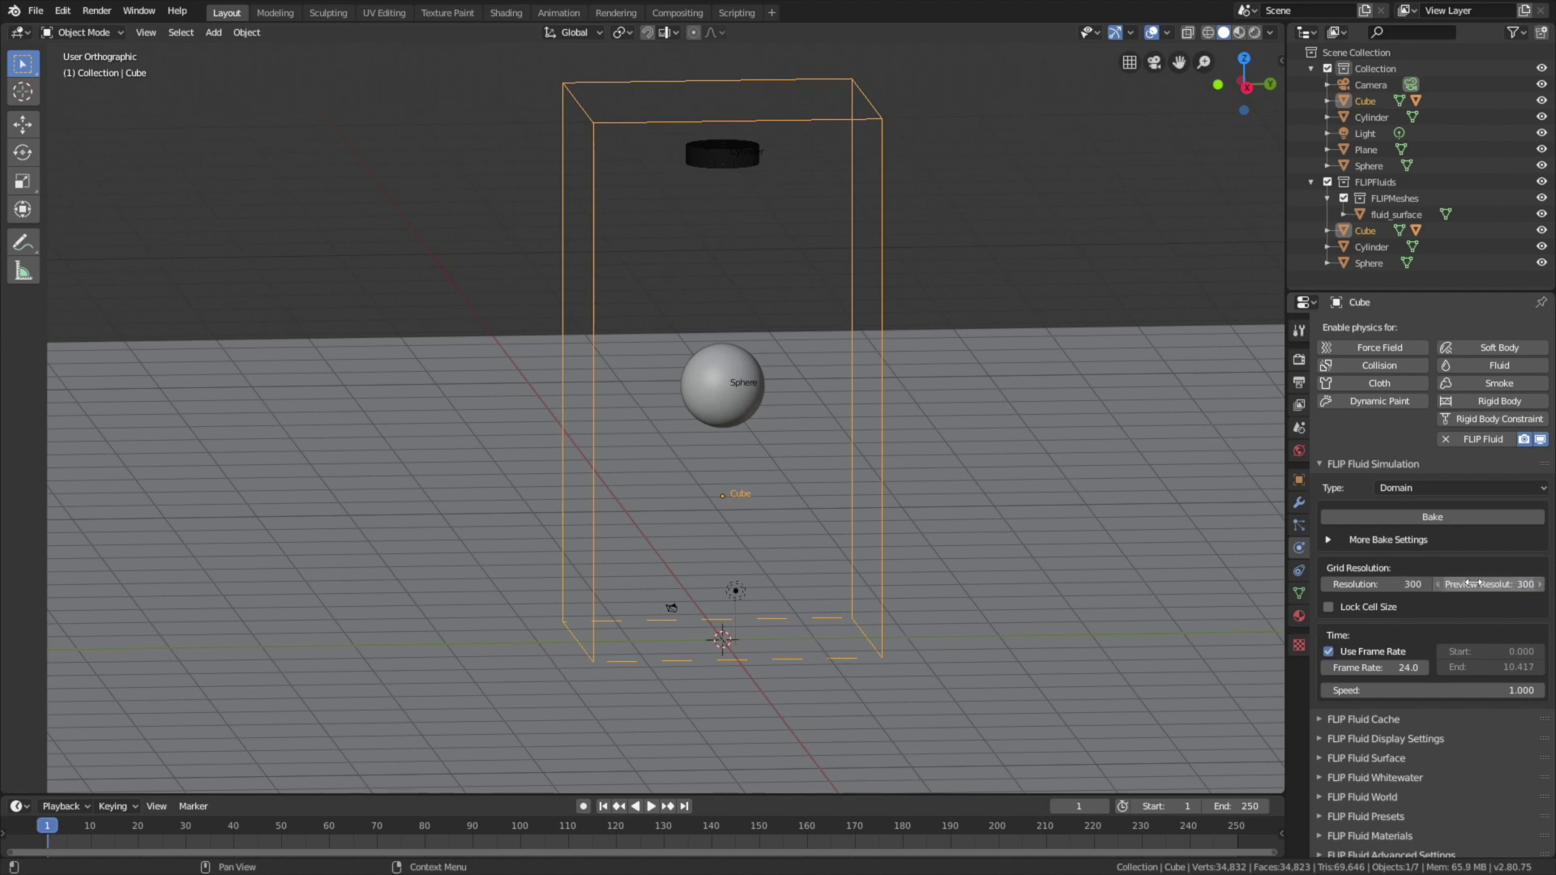
Step: Set the frame rate of the fluid simulation to 30
{"action": "double_click", "coordinate": [1380, 668]}
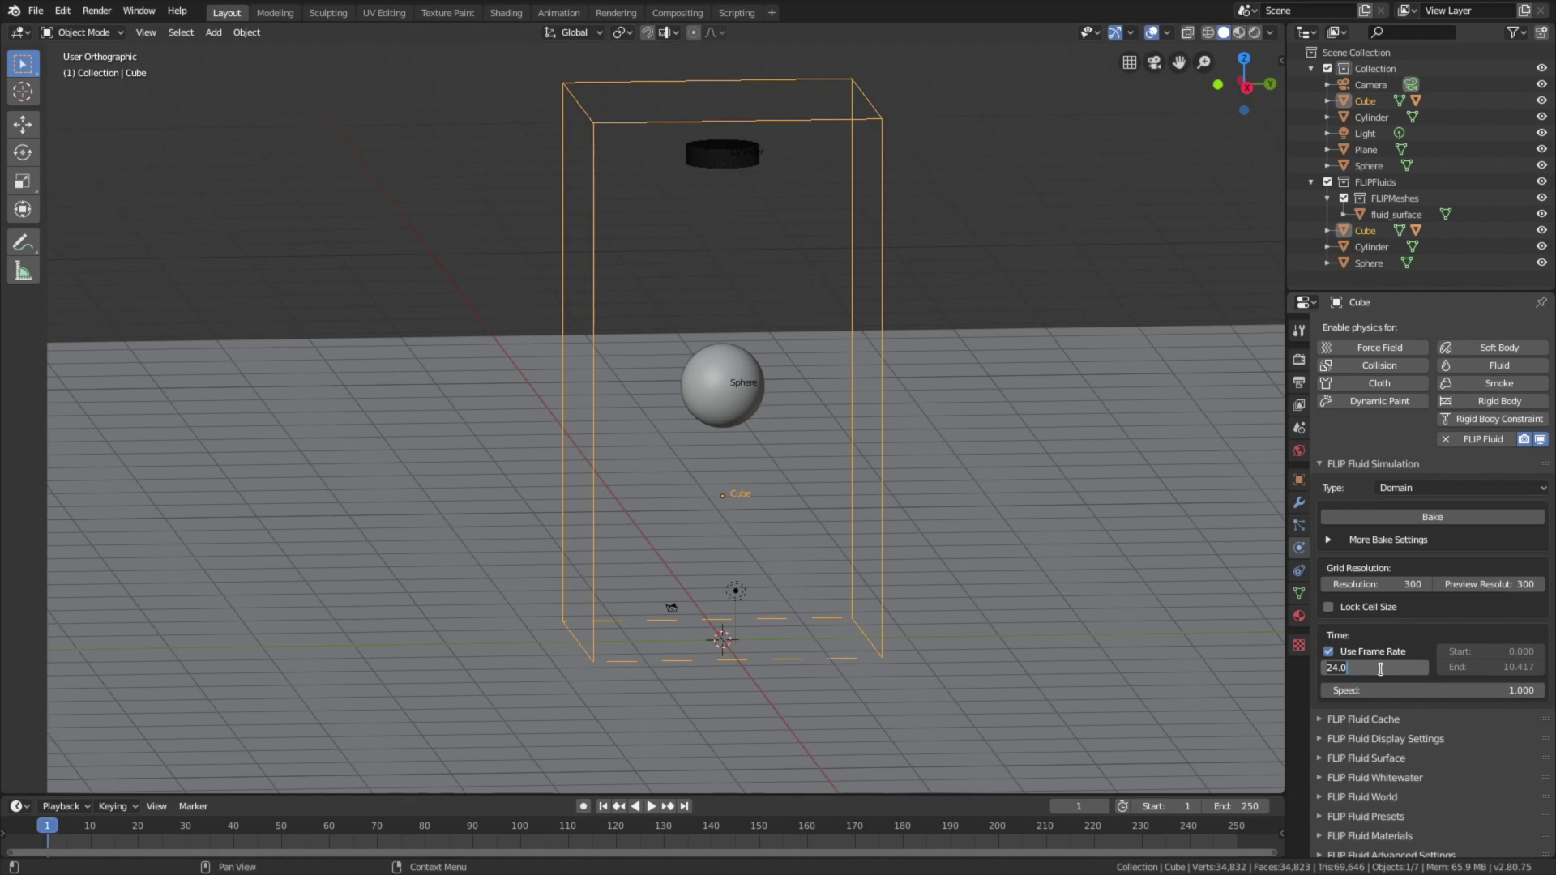
{"action": "type", "text": "30"}
{"action": "key", "text": "Return"}
Step: Set the fluid surface mesh subdivisions to 1 and bake the simulation
{"action": "left_click", "coordinate": [1385, 758]}
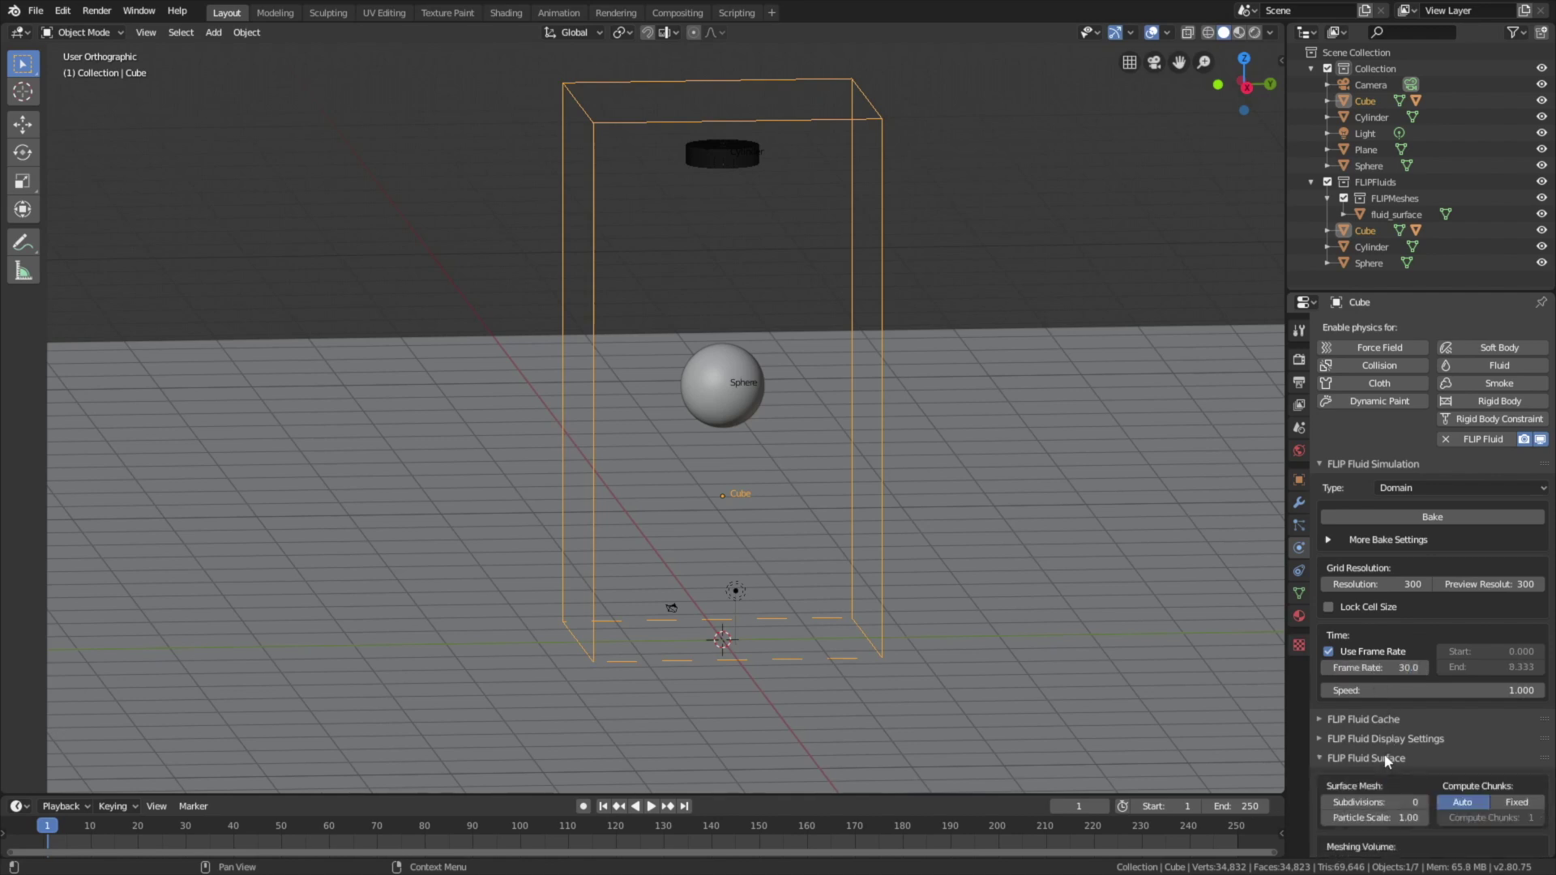
{"action": "left_click", "coordinate": [1426, 801]}
{"action": "left_click", "coordinate": [1431, 519]}
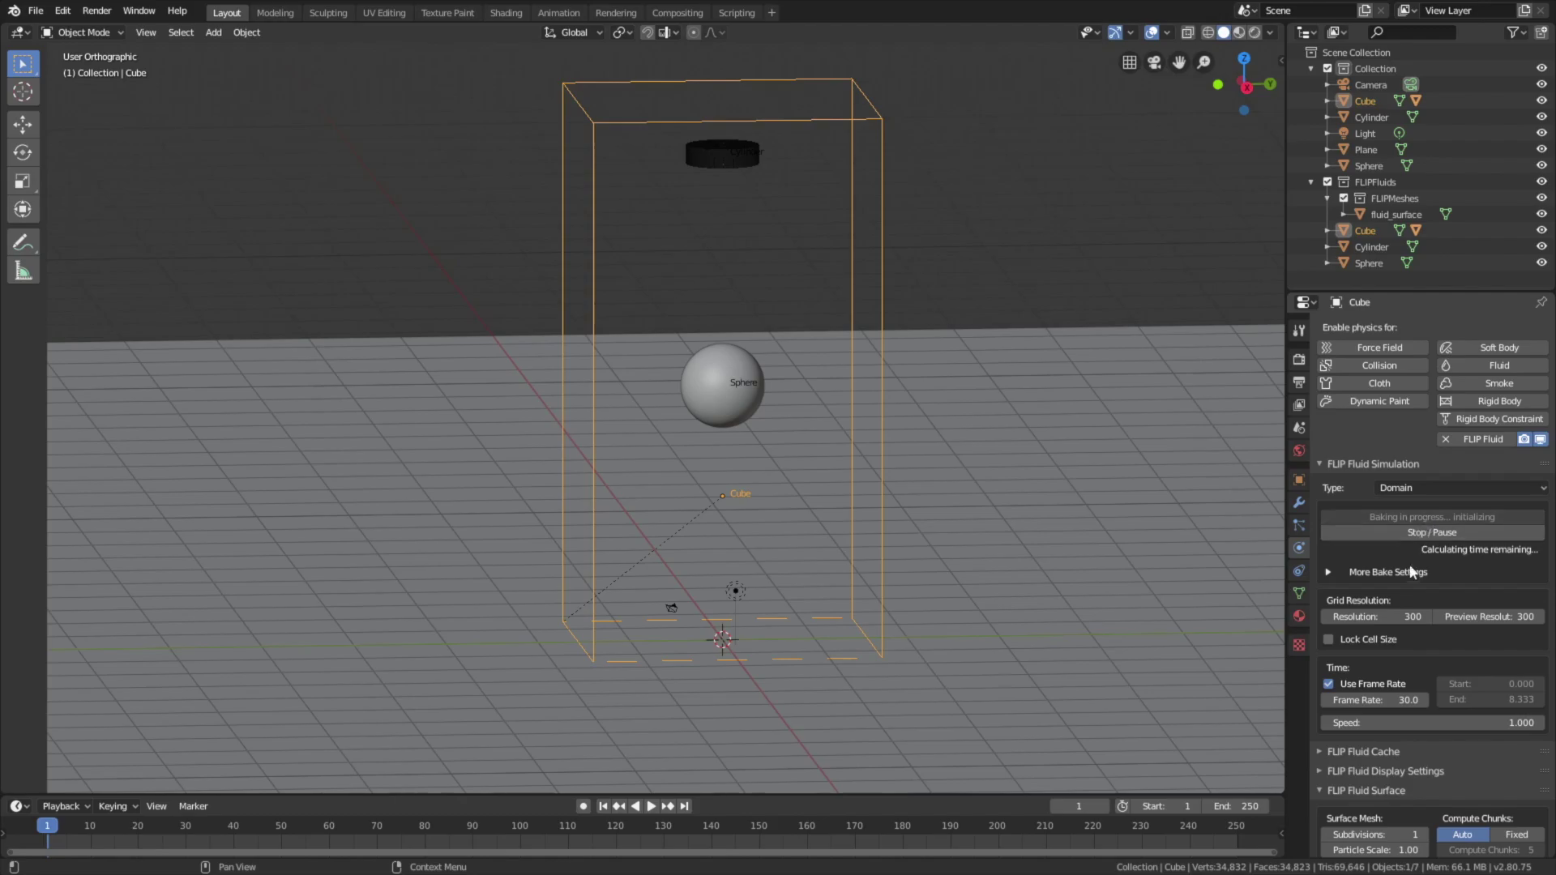
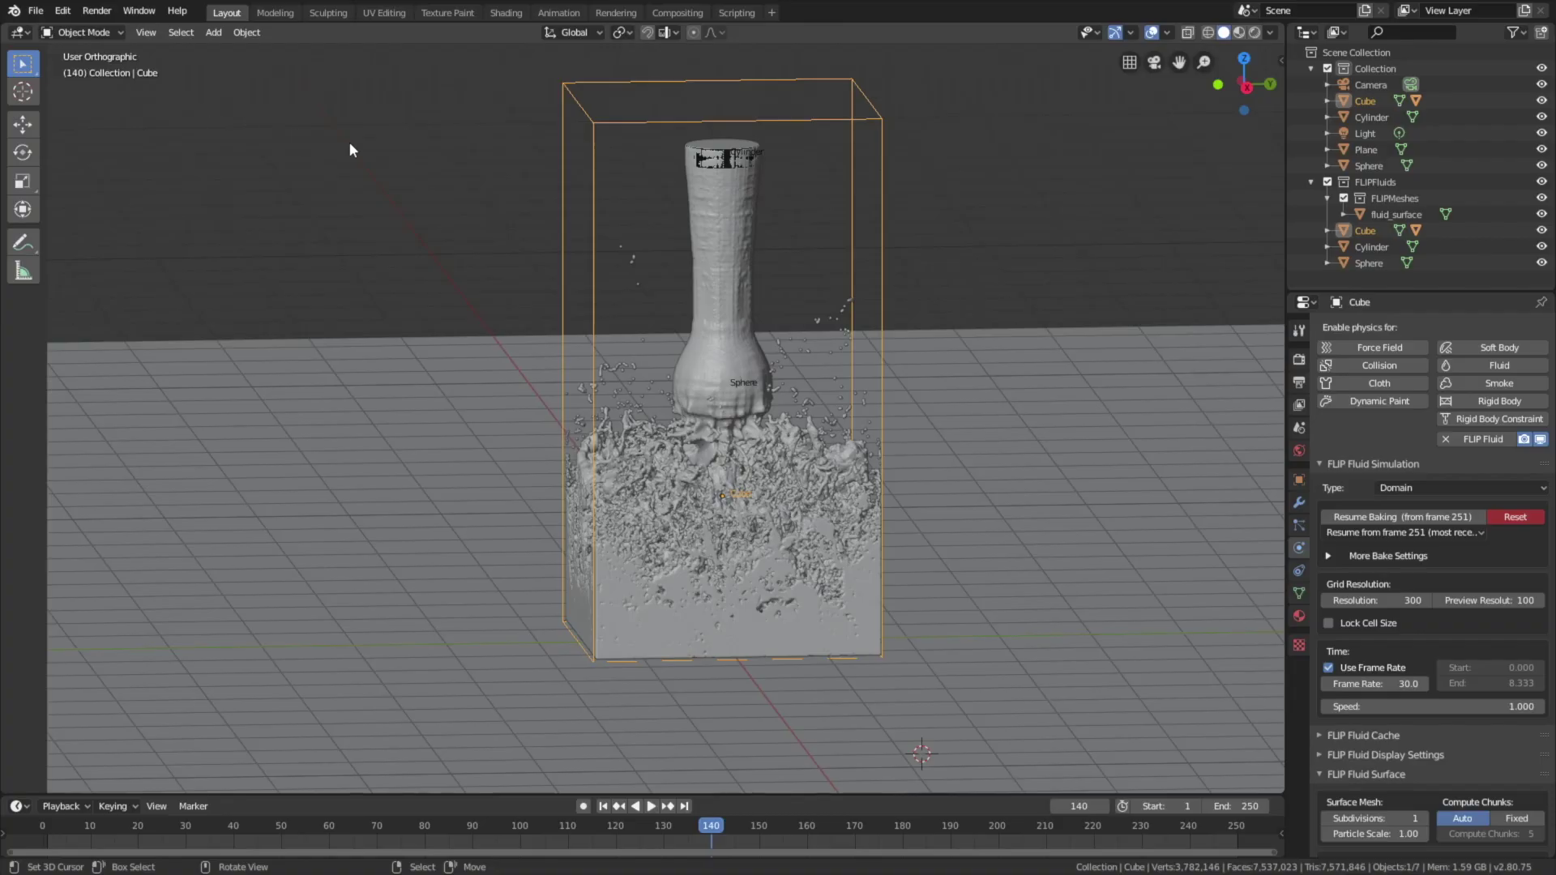
Step: Change the scene's light to a Sun light with a strength of 15
{"action": "left_click", "coordinate": [1362, 133]}
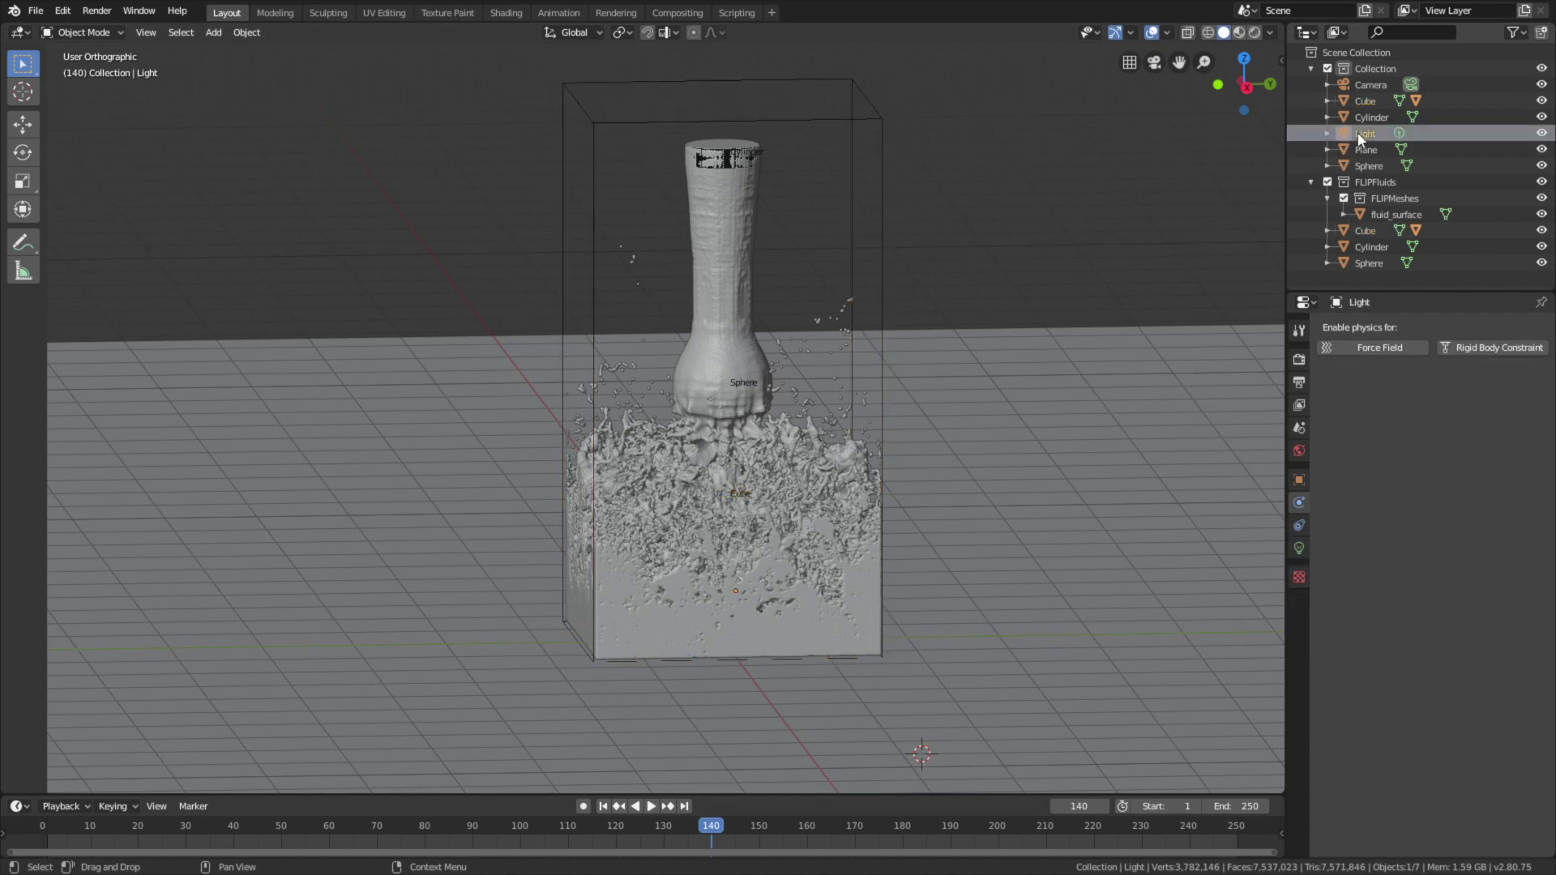
{"action": "left_click", "coordinate": [1300, 546]}
{"action": "left_click", "coordinate": [1409, 397]}
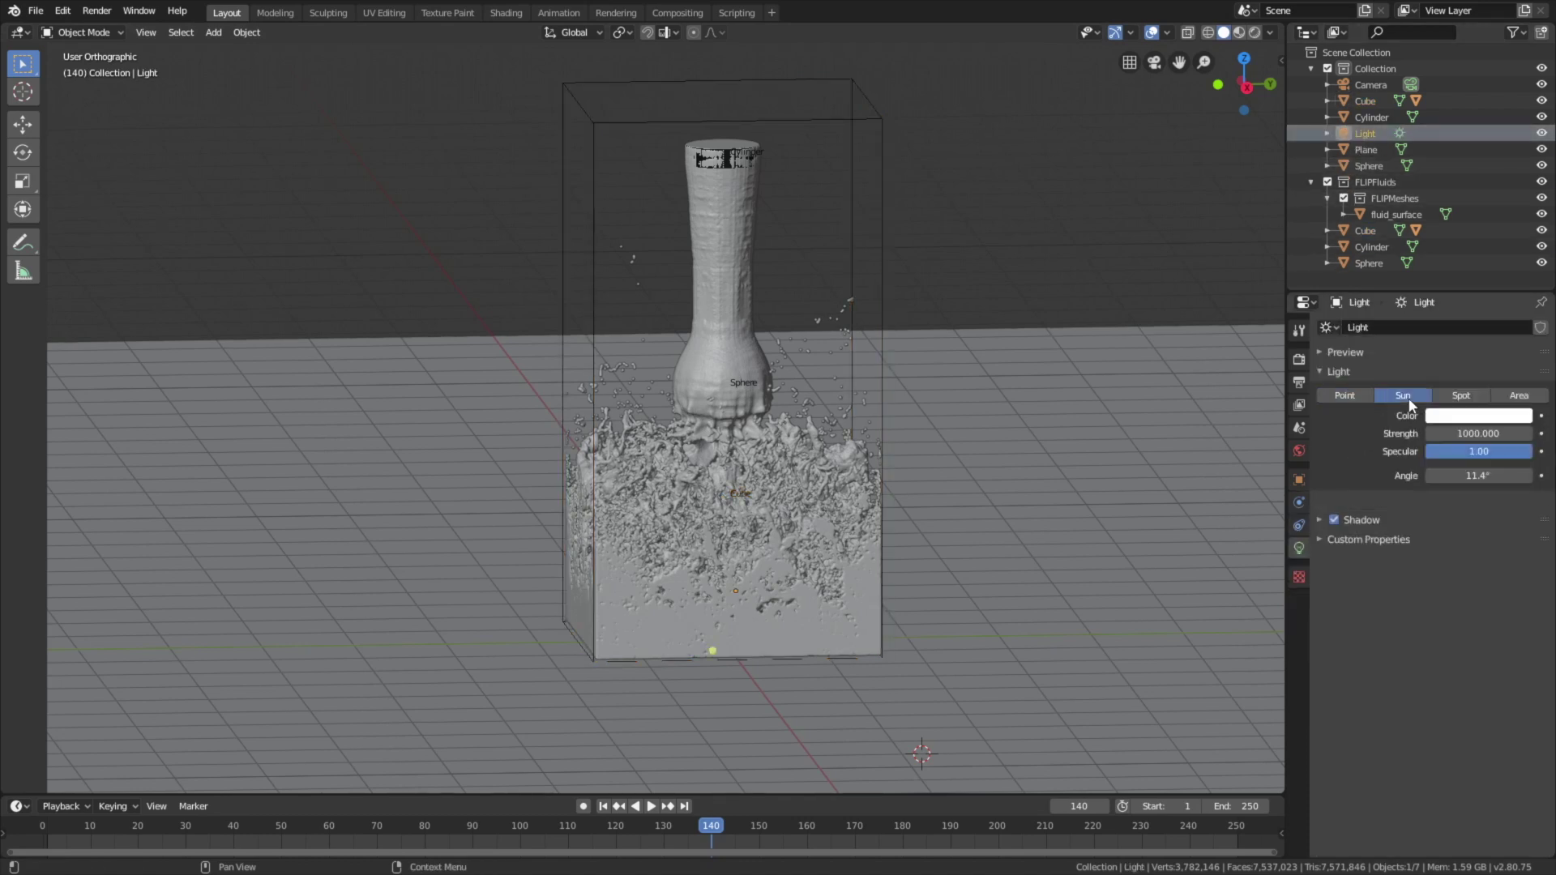
{"action": "left_click", "coordinate": [1463, 432]}
{"action": "left_click", "coordinate": [1463, 431]}
{"action": "type", "text": "15"}
{"action": "key", "text": "Return"}
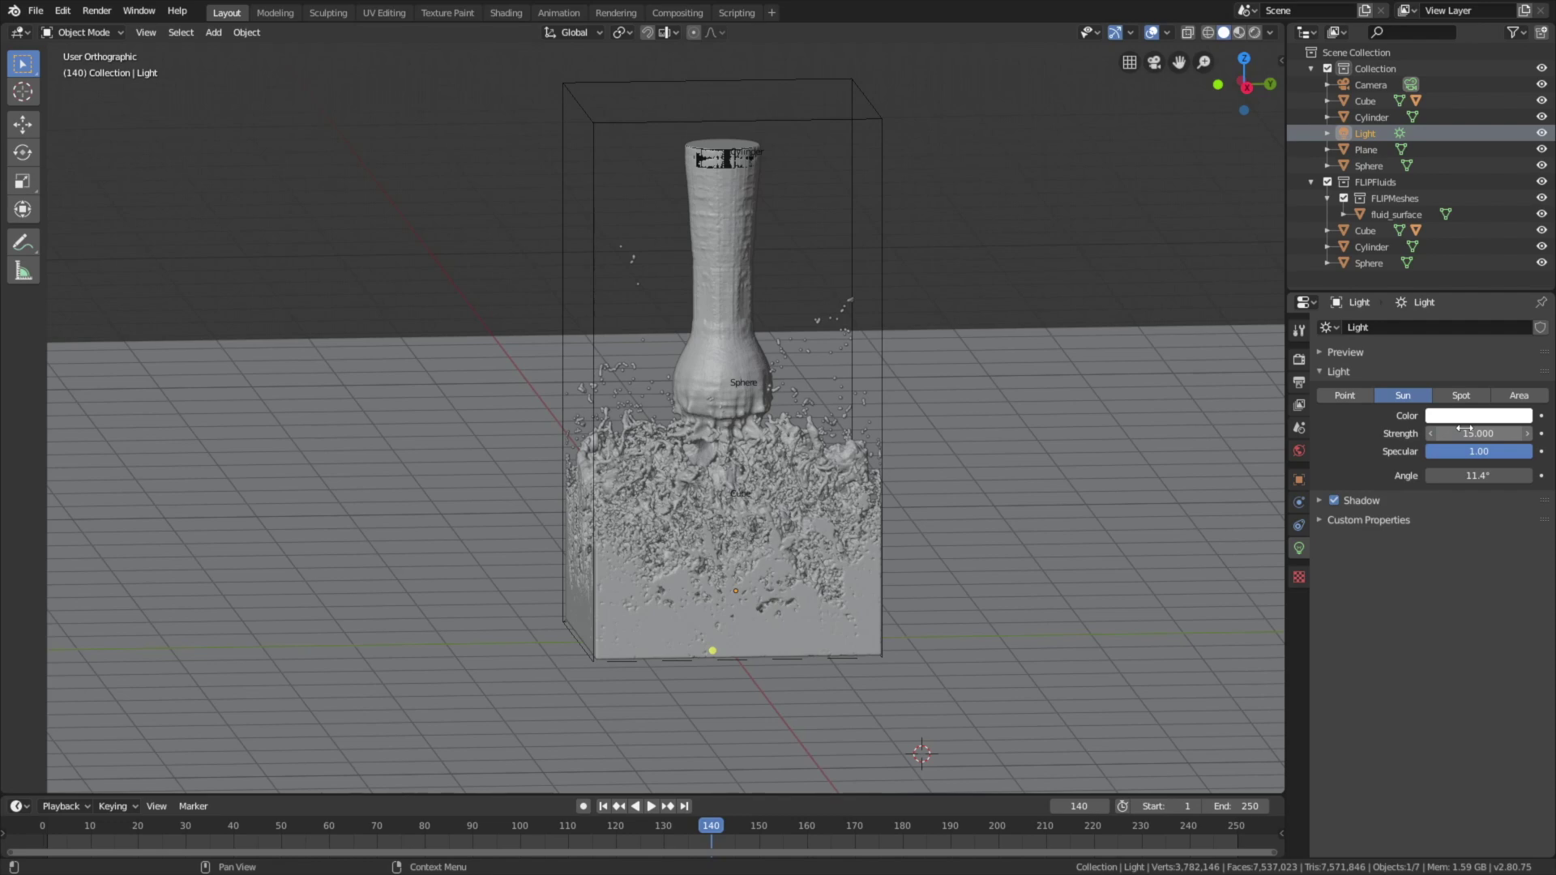
Step: Move the sun light up and outside the fluid box, to one side of it
{"action": "middle_click_drag", "start_coordinate": [864, 438], "coordinate": [907, 460]}
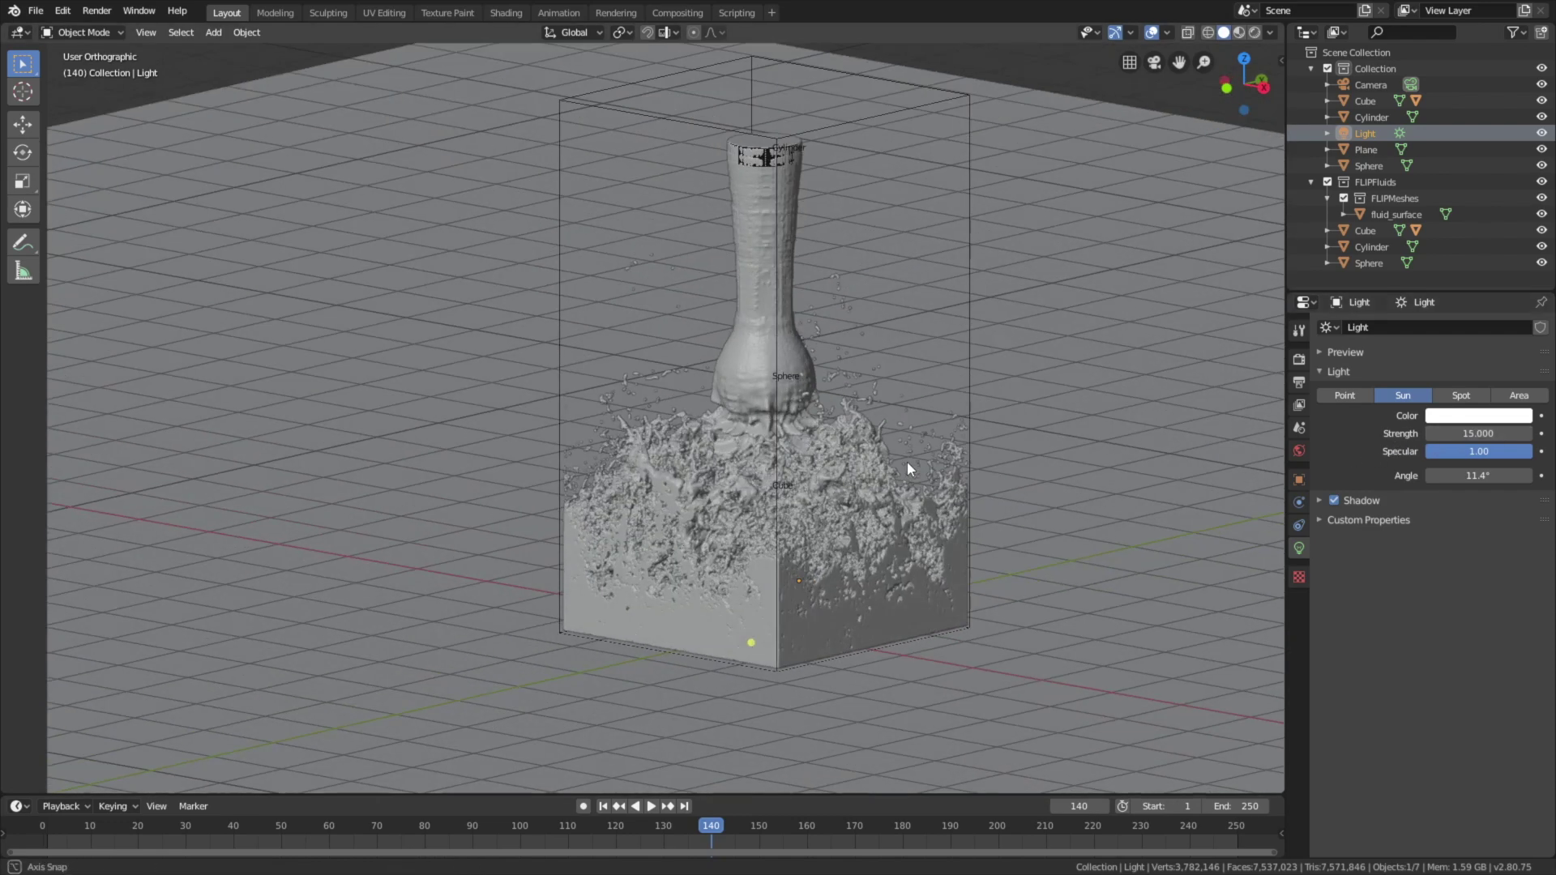
{"action": "key", "text": "g"}
{"action": "left_click", "coordinate": [1134, 312]}
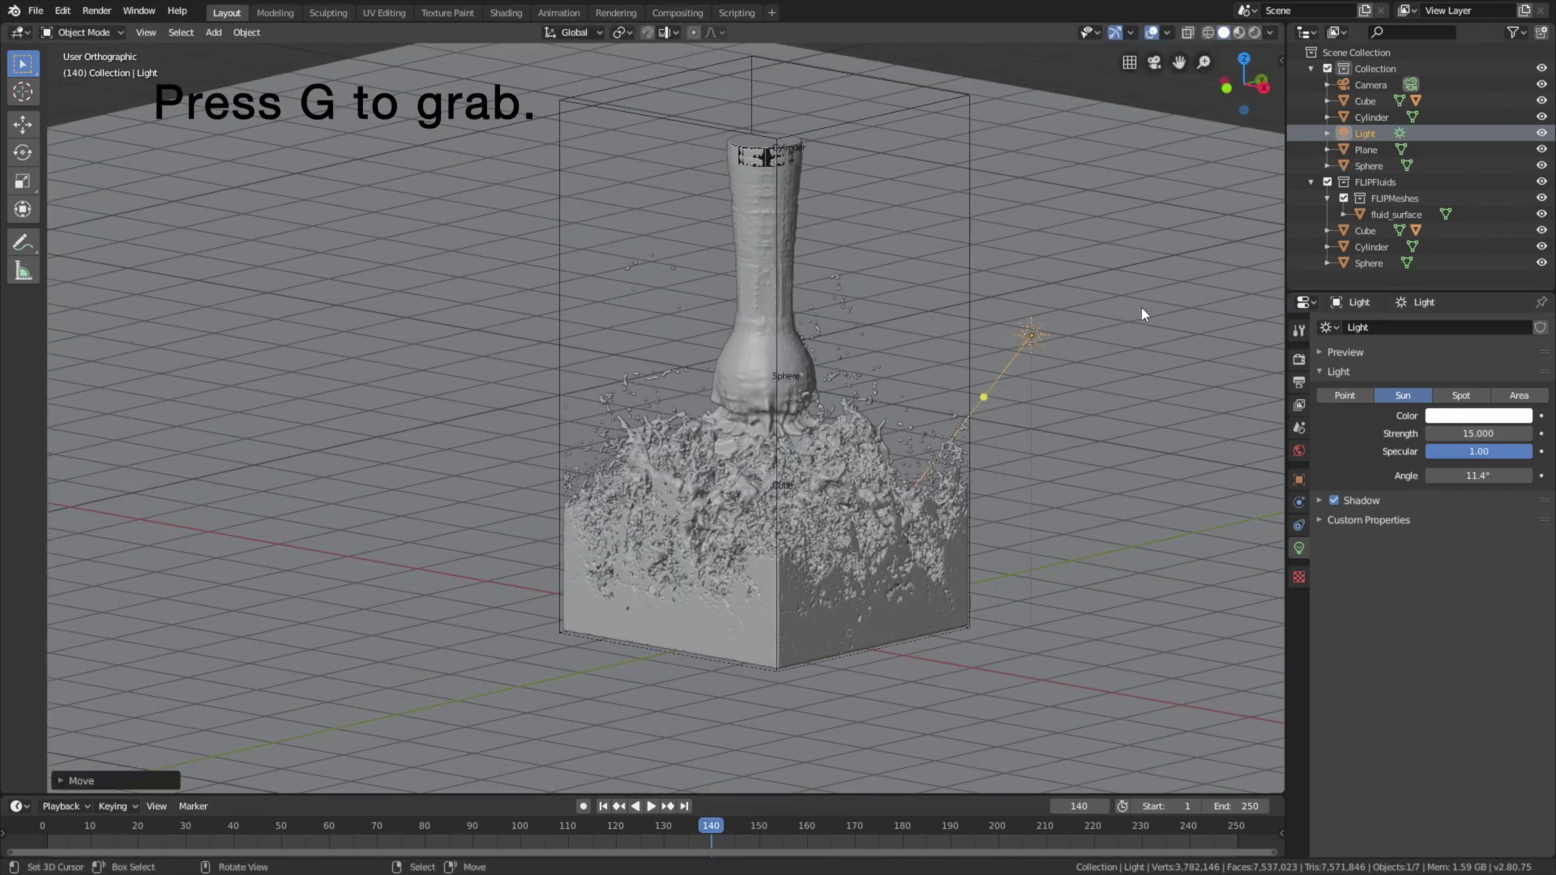
Step: Rotate the sun light about the Z axis so that its beam points toward the fluid
{"action": "middle_click_drag", "start_coordinate": [1142, 308], "coordinate": [1084, 369]}
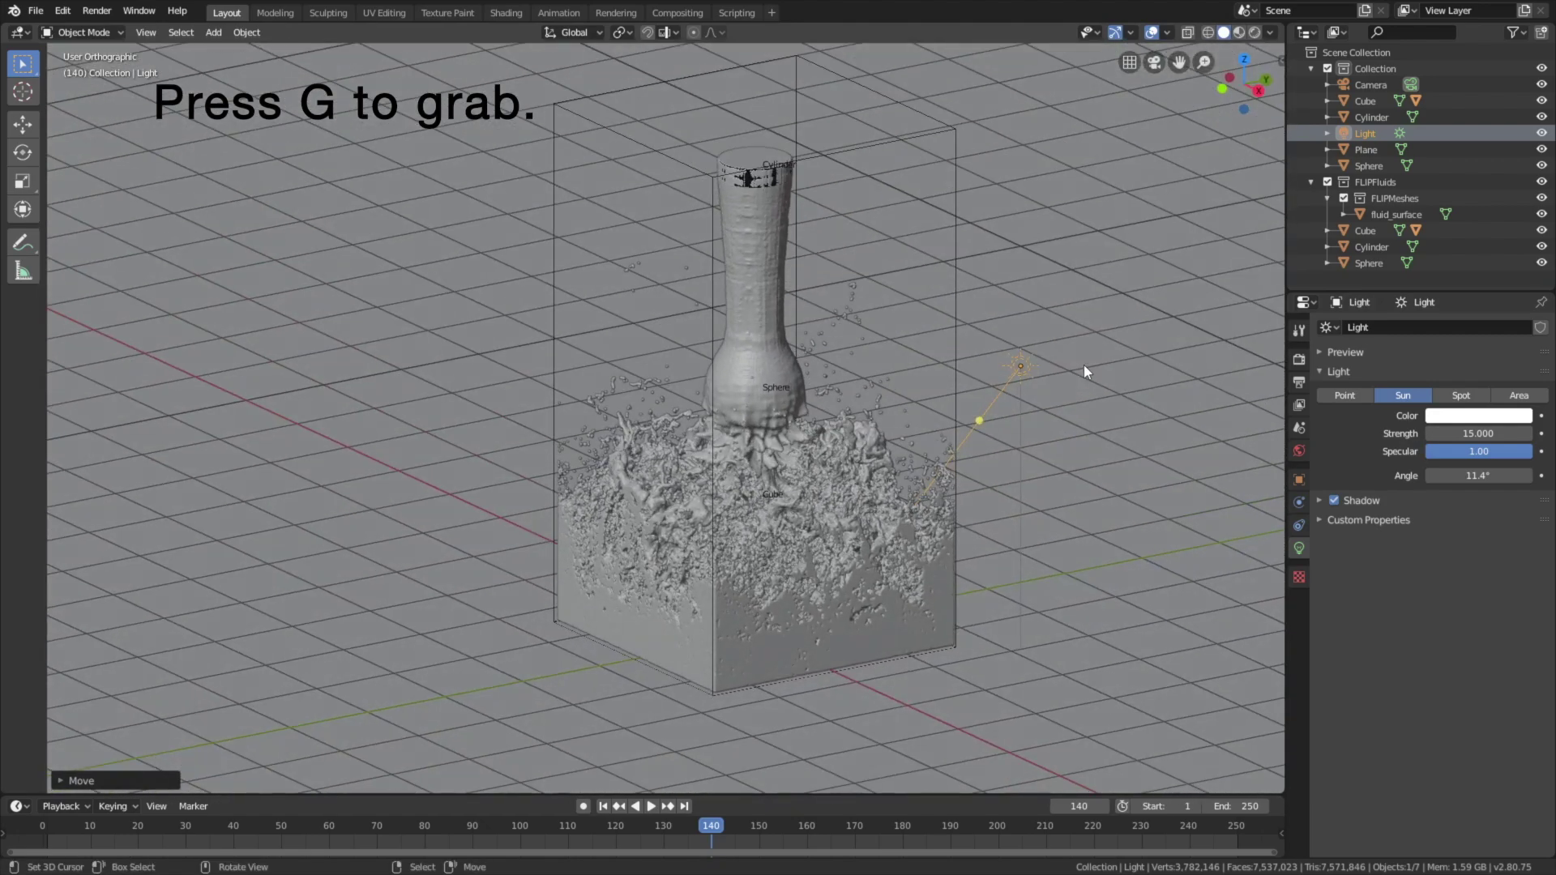
{"action": "key", "text": "r"}
{"action": "key", "text": "z"}
{"action": "left_click", "coordinate": [1099, 517]}
{"action": "middle_click_drag", "start_coordinate": [1099, 517], "coordinate": [1048, 488]}
{"action": "key", "text": "r"}
{"action": "key", "text": "z"}
{"action": "left_click", "coordinate": [1032, 525]}
{"action": "middle_click_drag", "start_coordinate": [1003, 525], "coordinate": [1083, 488]}
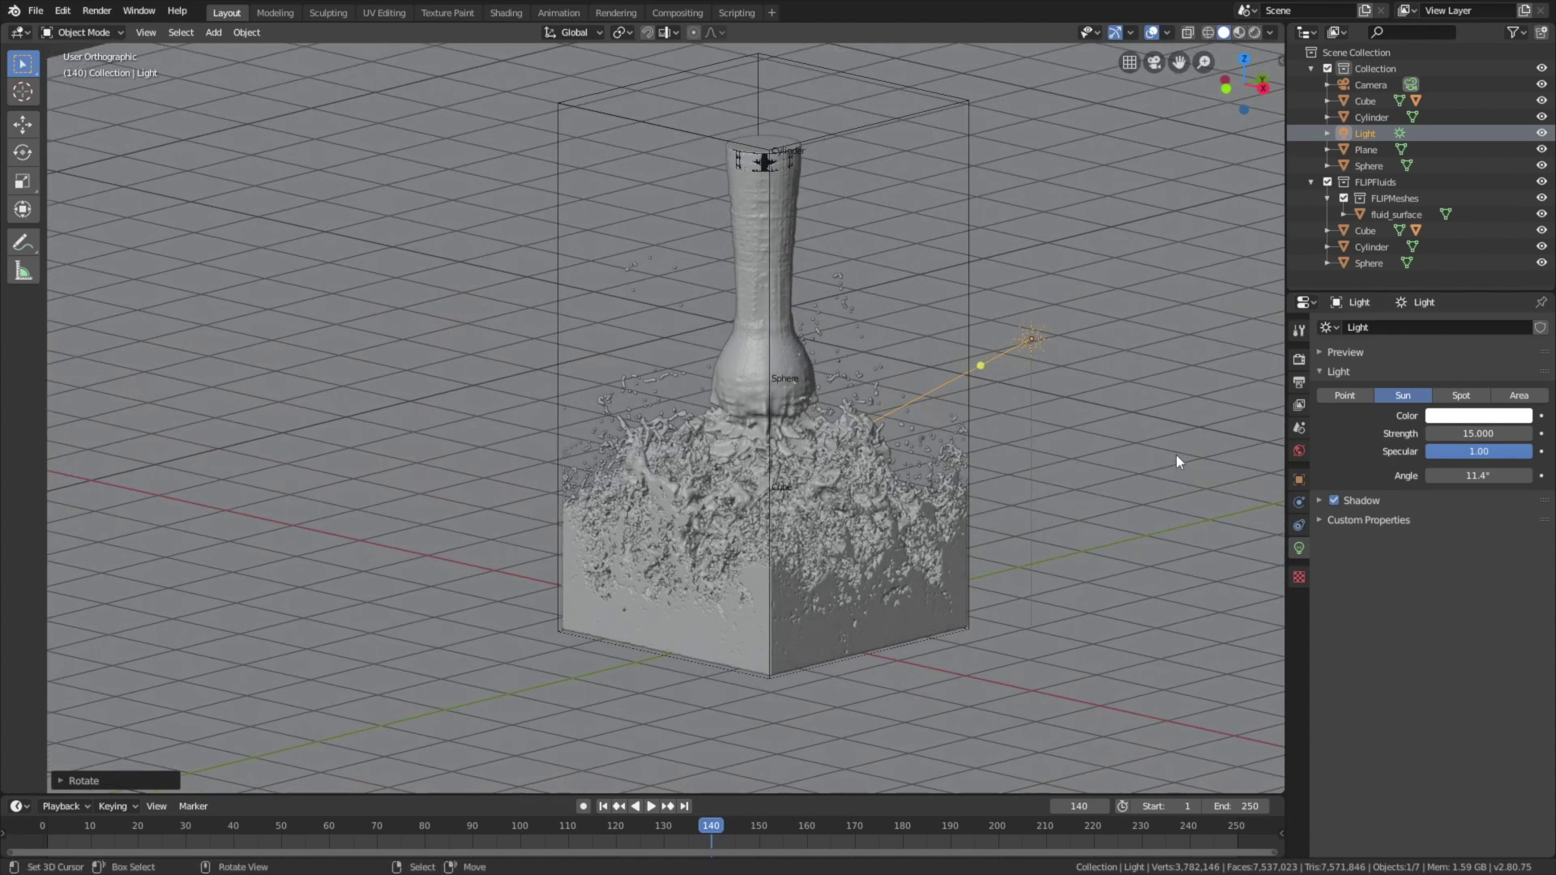
Step: Switch the render engine from Eevee to Cycles, using the CPU as the render device
{"action": "left_click", "coordinate": [1300, 359]}
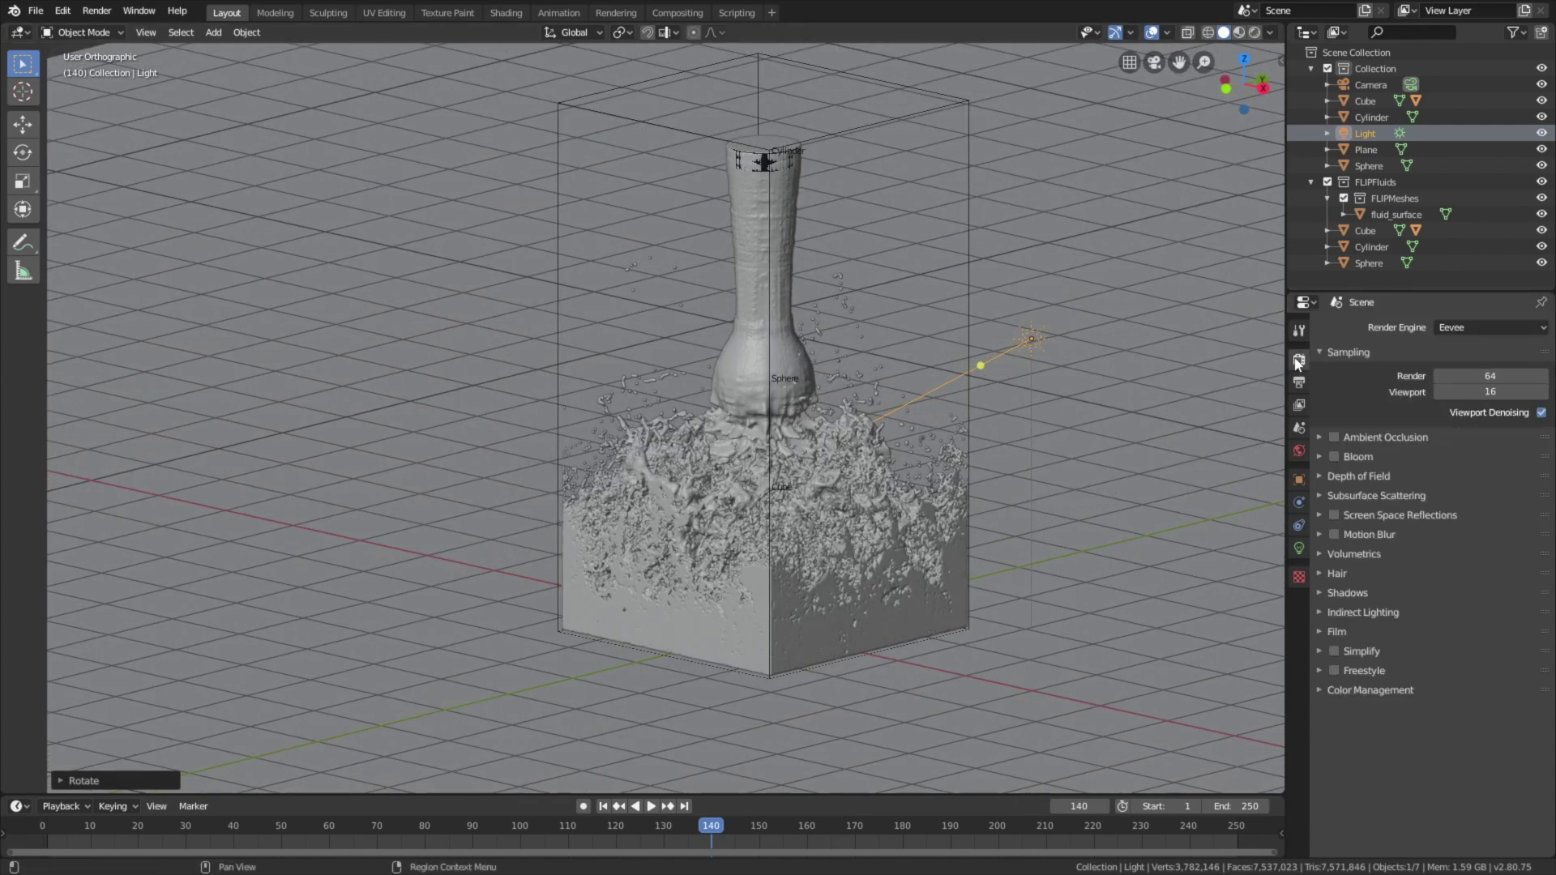
{"action": "left_click", "coordinate": [1451, 327]}
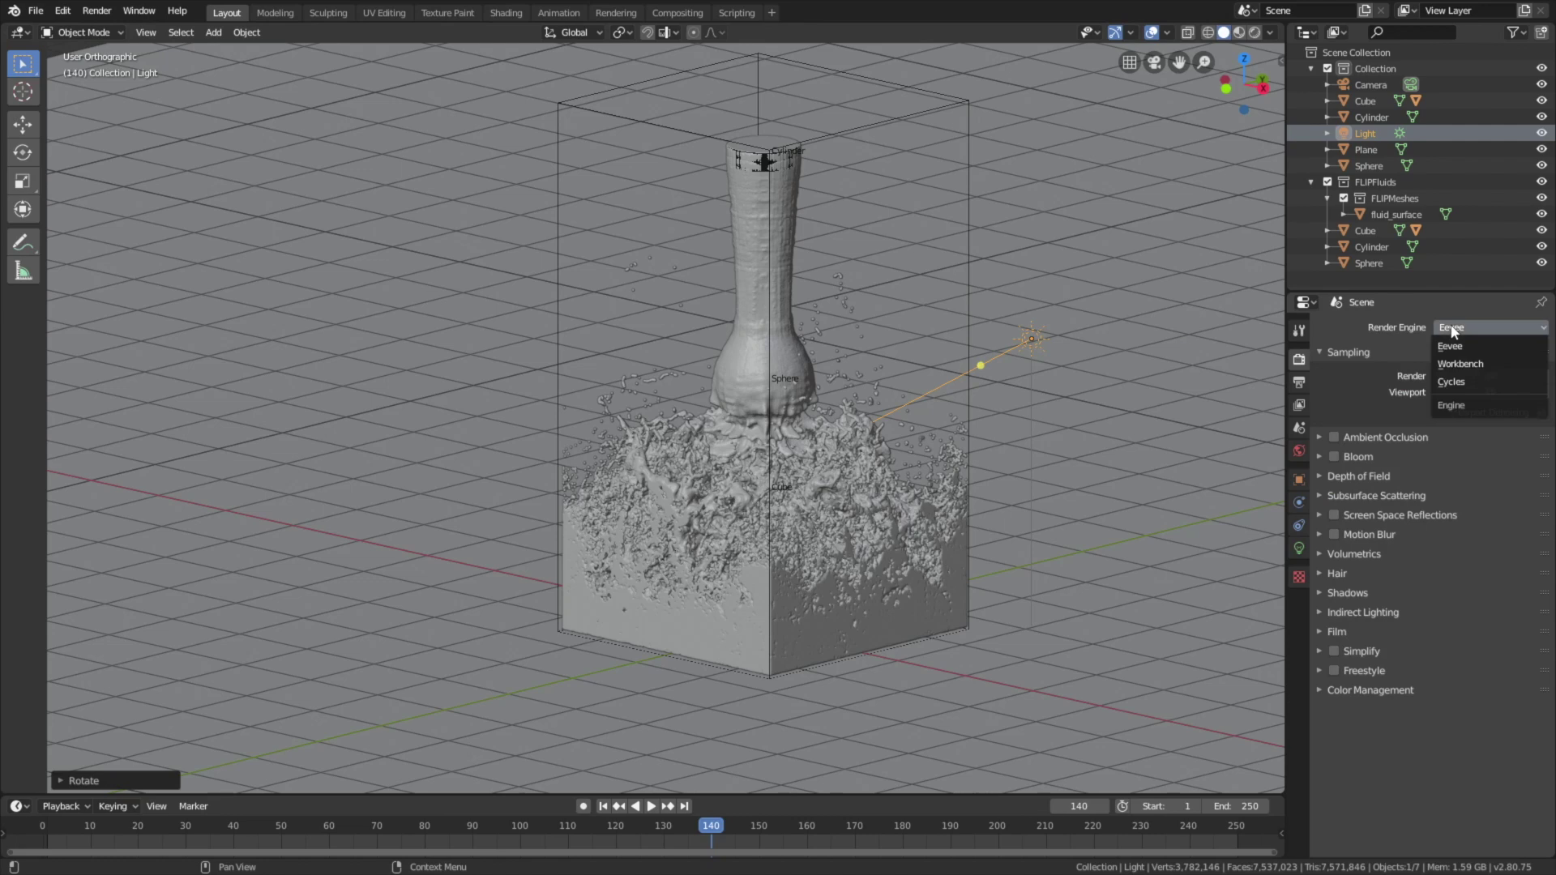
{"action": "left_click", "coordinate": [1463, 382]}
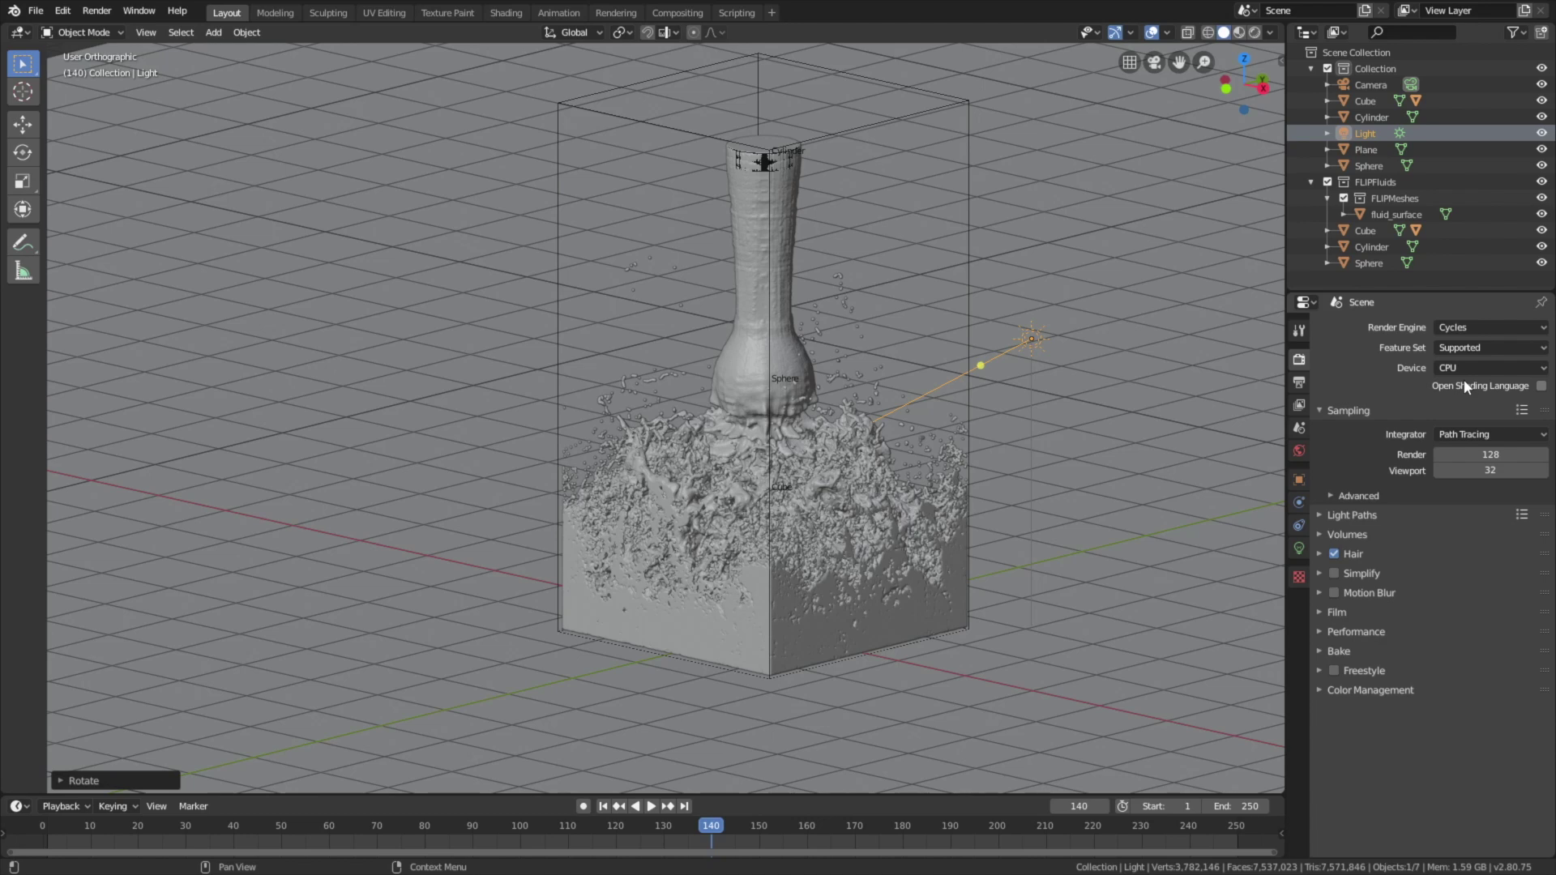
{"action": "left_click", "coordinate": [1457, 370]}
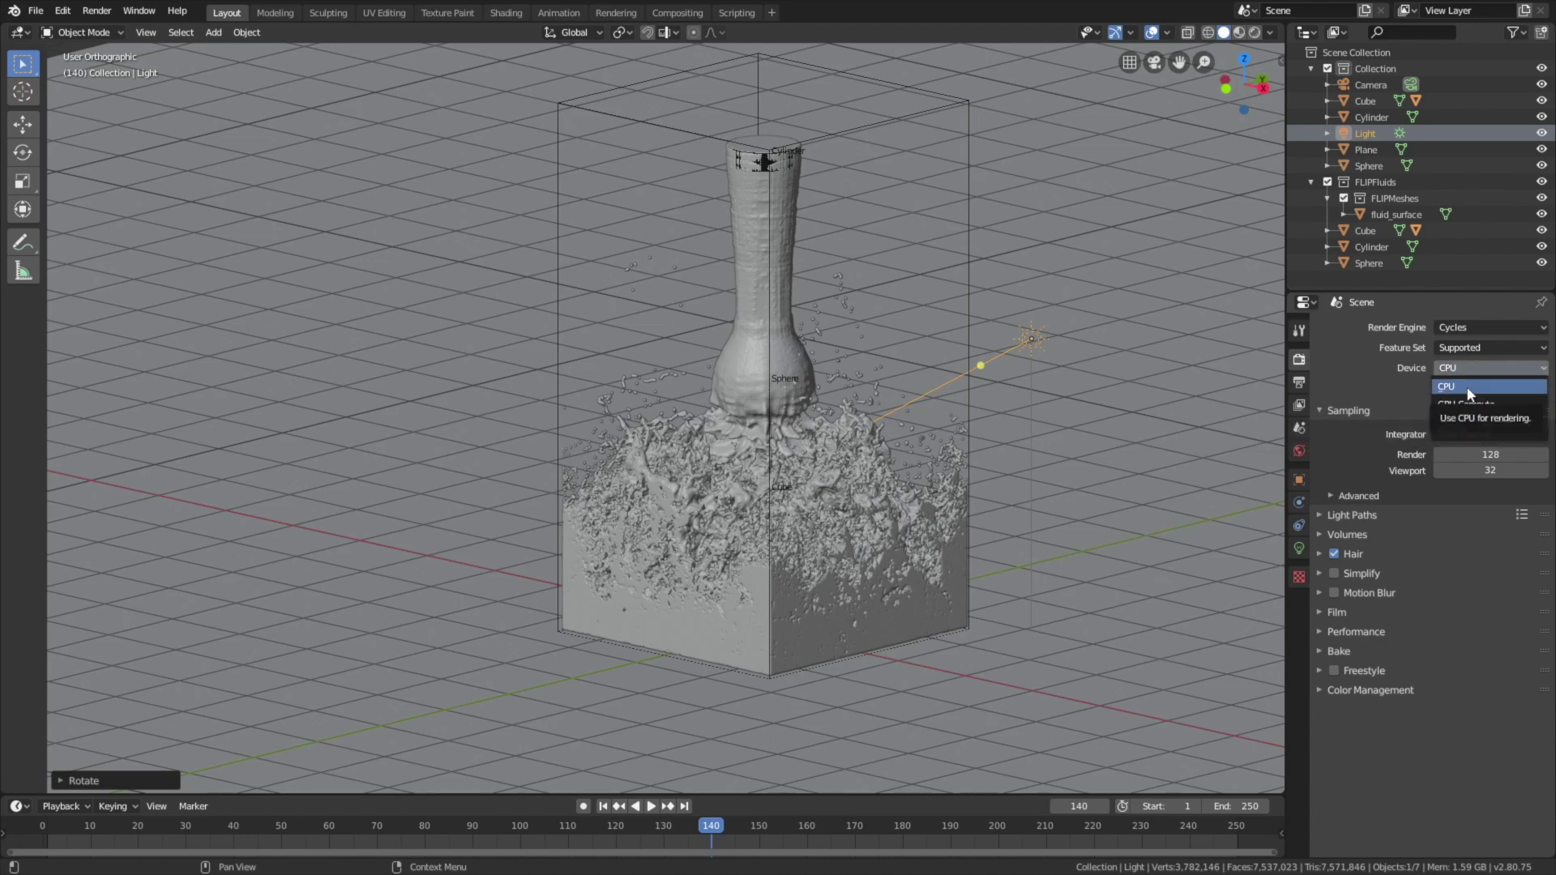
{"action": "left_click", "coordinate": [1467, 387]}
Step: Set the Cycles sampling to 400 render samples and 100 viewport samples
{"action": "left_click", "coordinate": [1472, 450]}
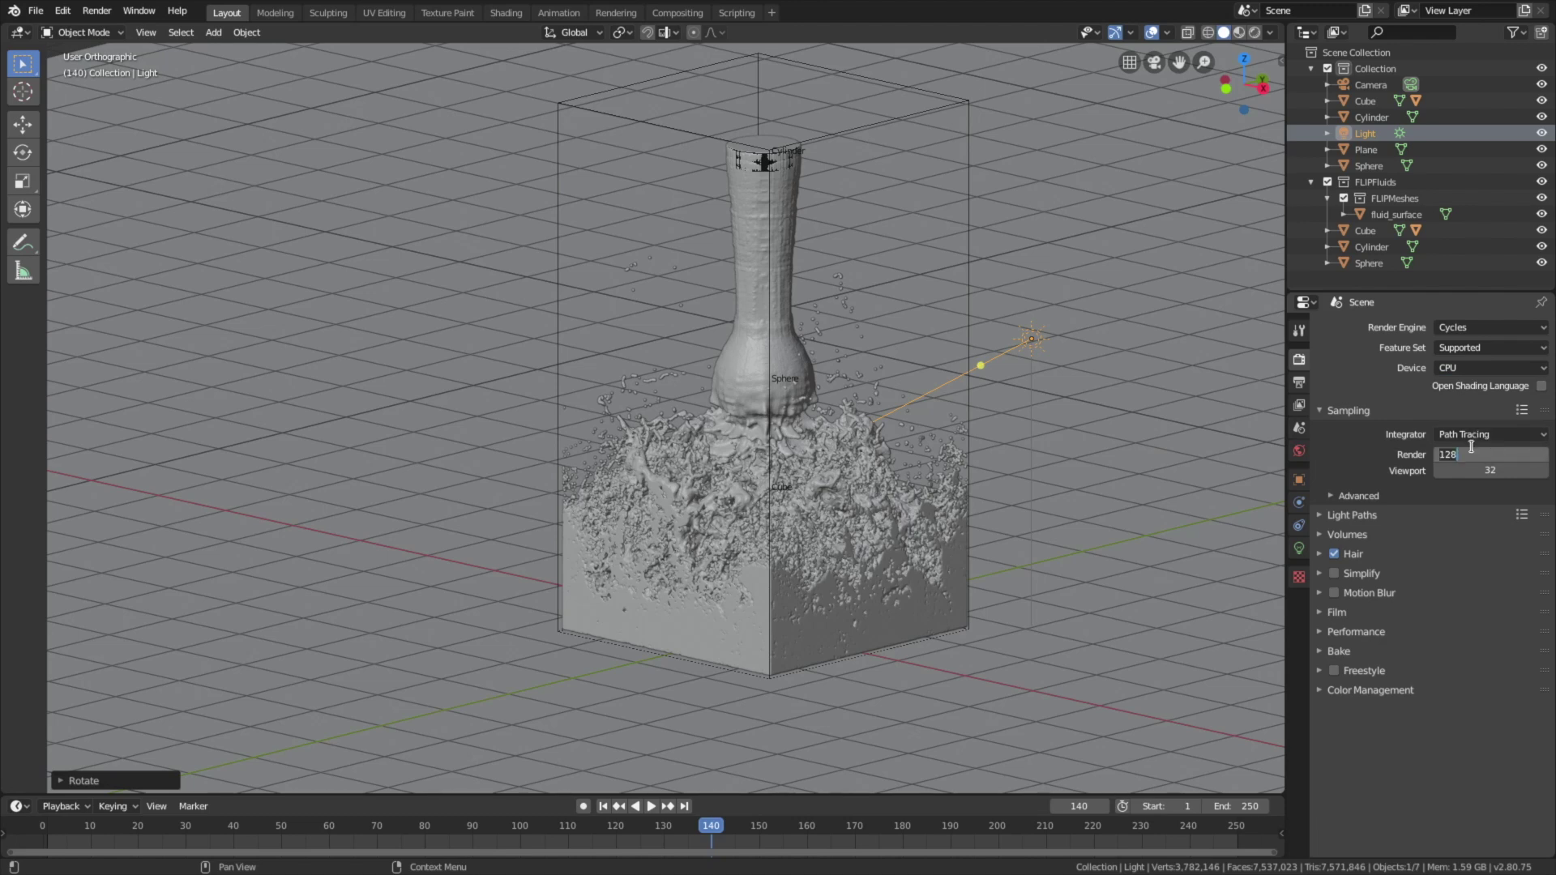
{"action": "type", "text": "400"}
{"action": "key", "text": "Return"}
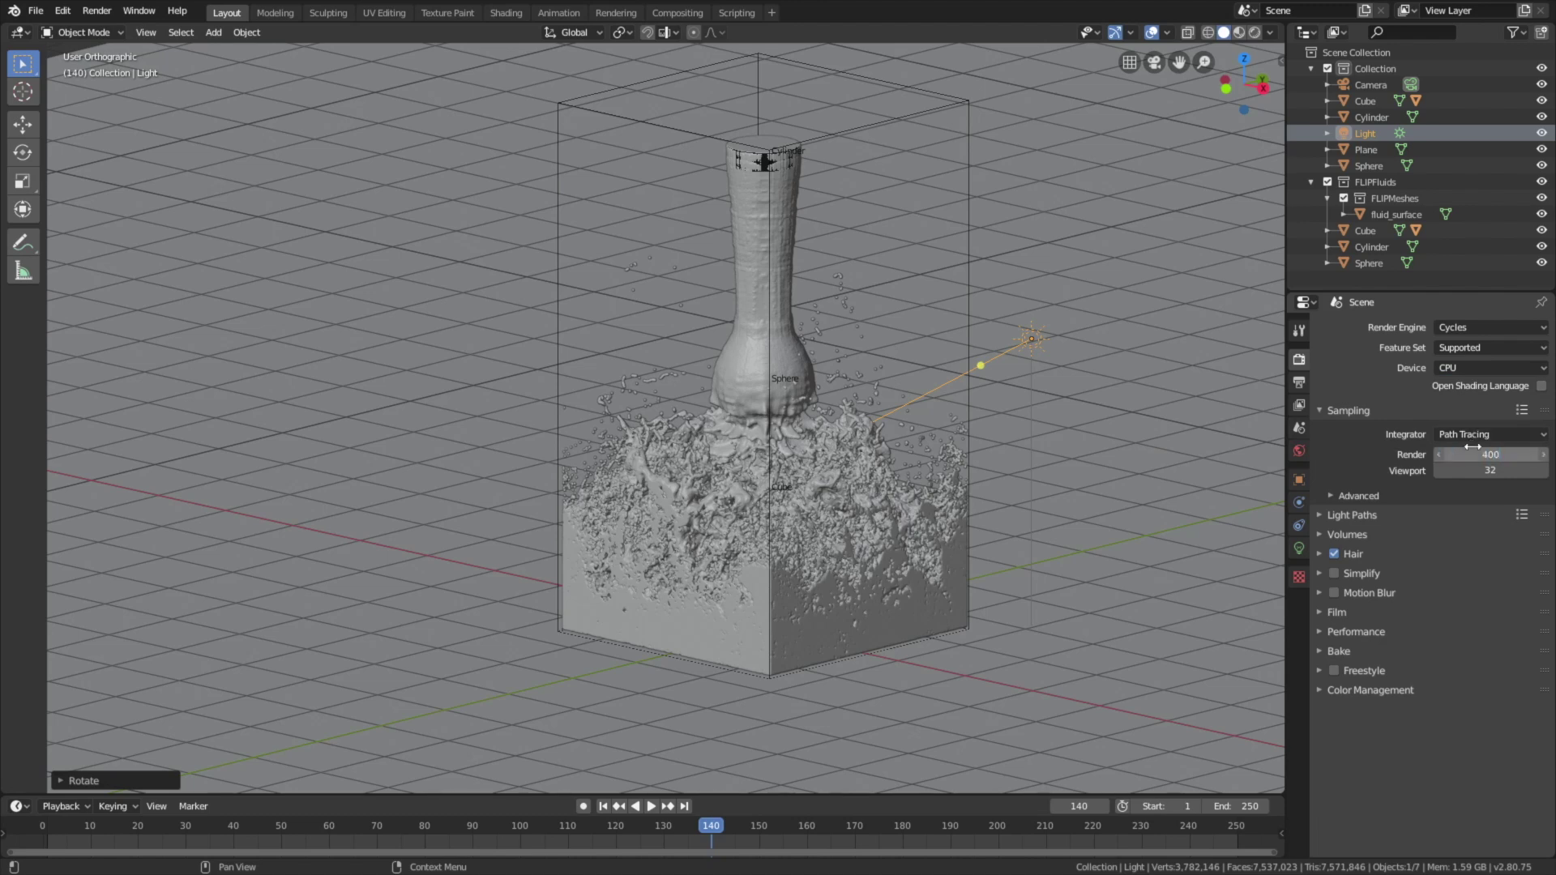
{"action": "left_click", "coordinate": [1470, 477]}
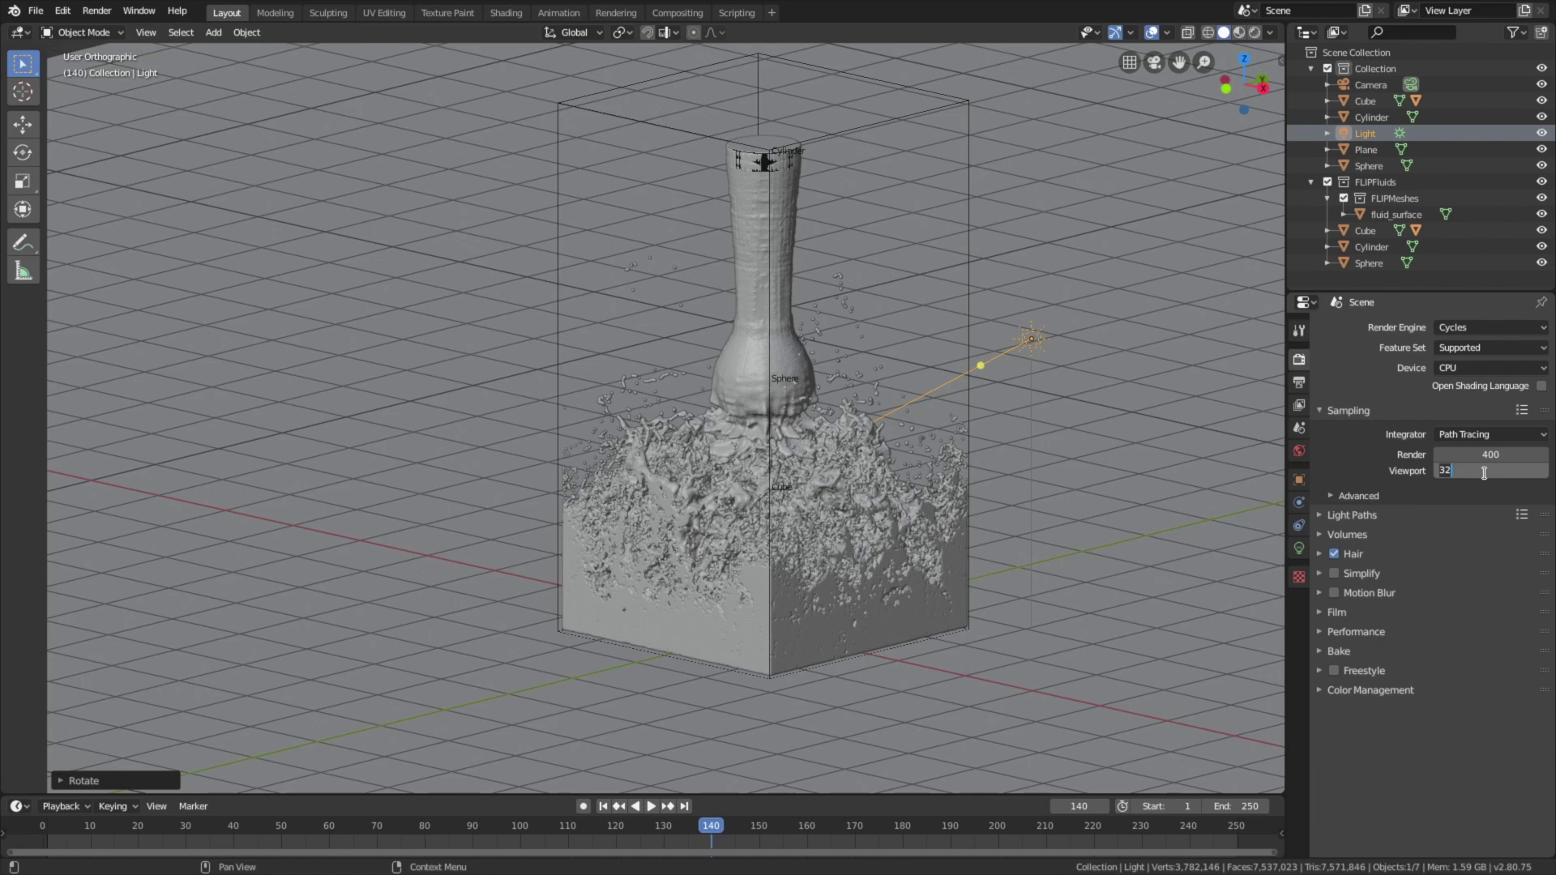
{"action": "type", "text": "100"}
{"action": "key", "text": "Return"}
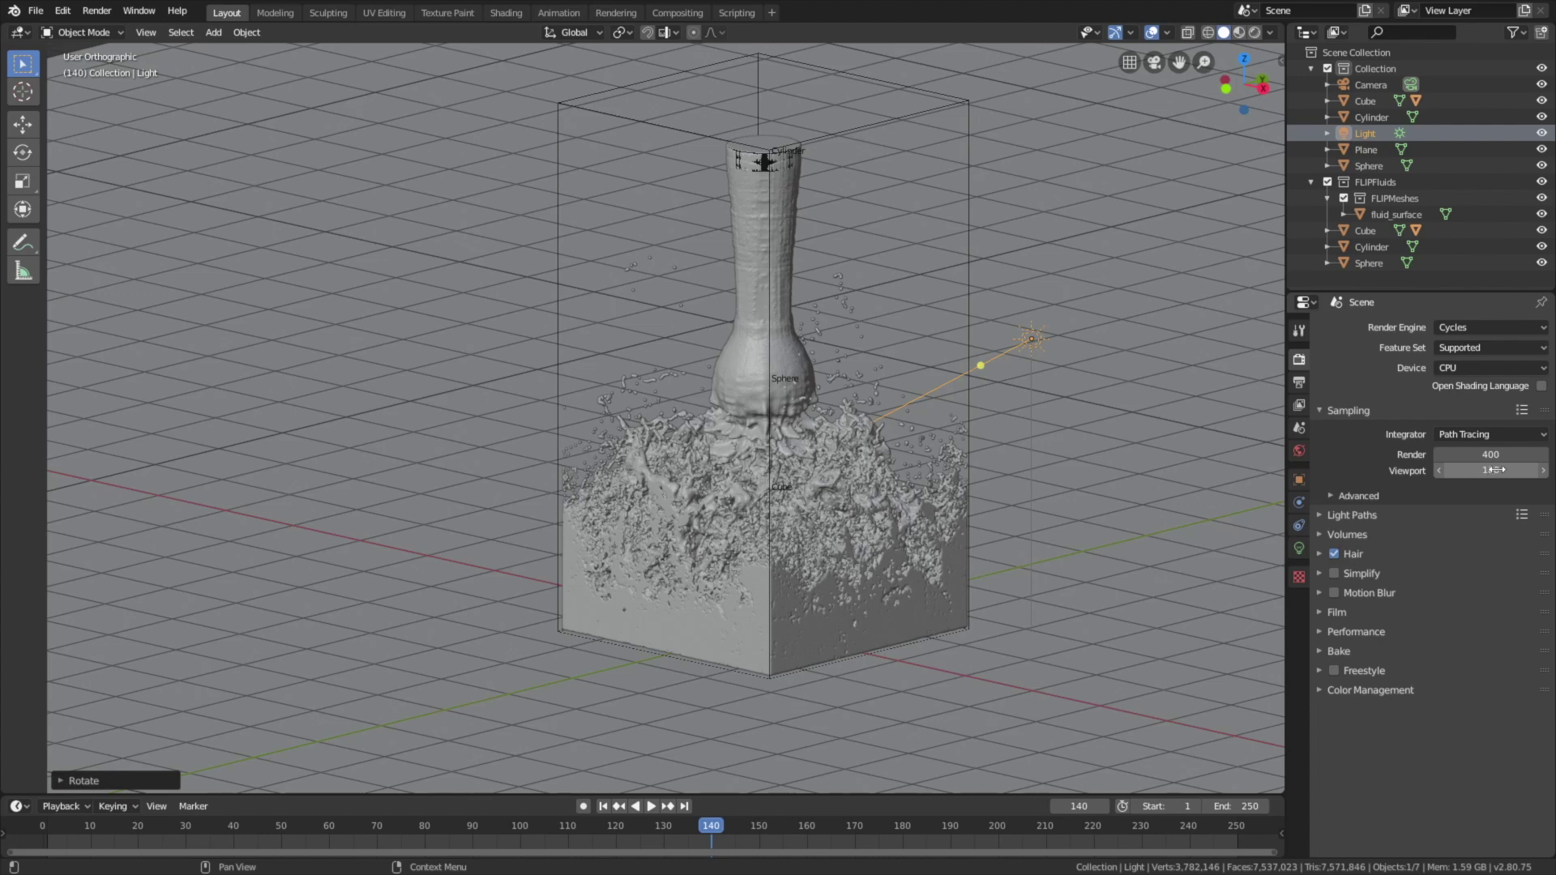
Step: Assign an Environment Texture to the world background color and start opening an image file for it
{"action": "left_click", "coordinate": [1301, 451]}
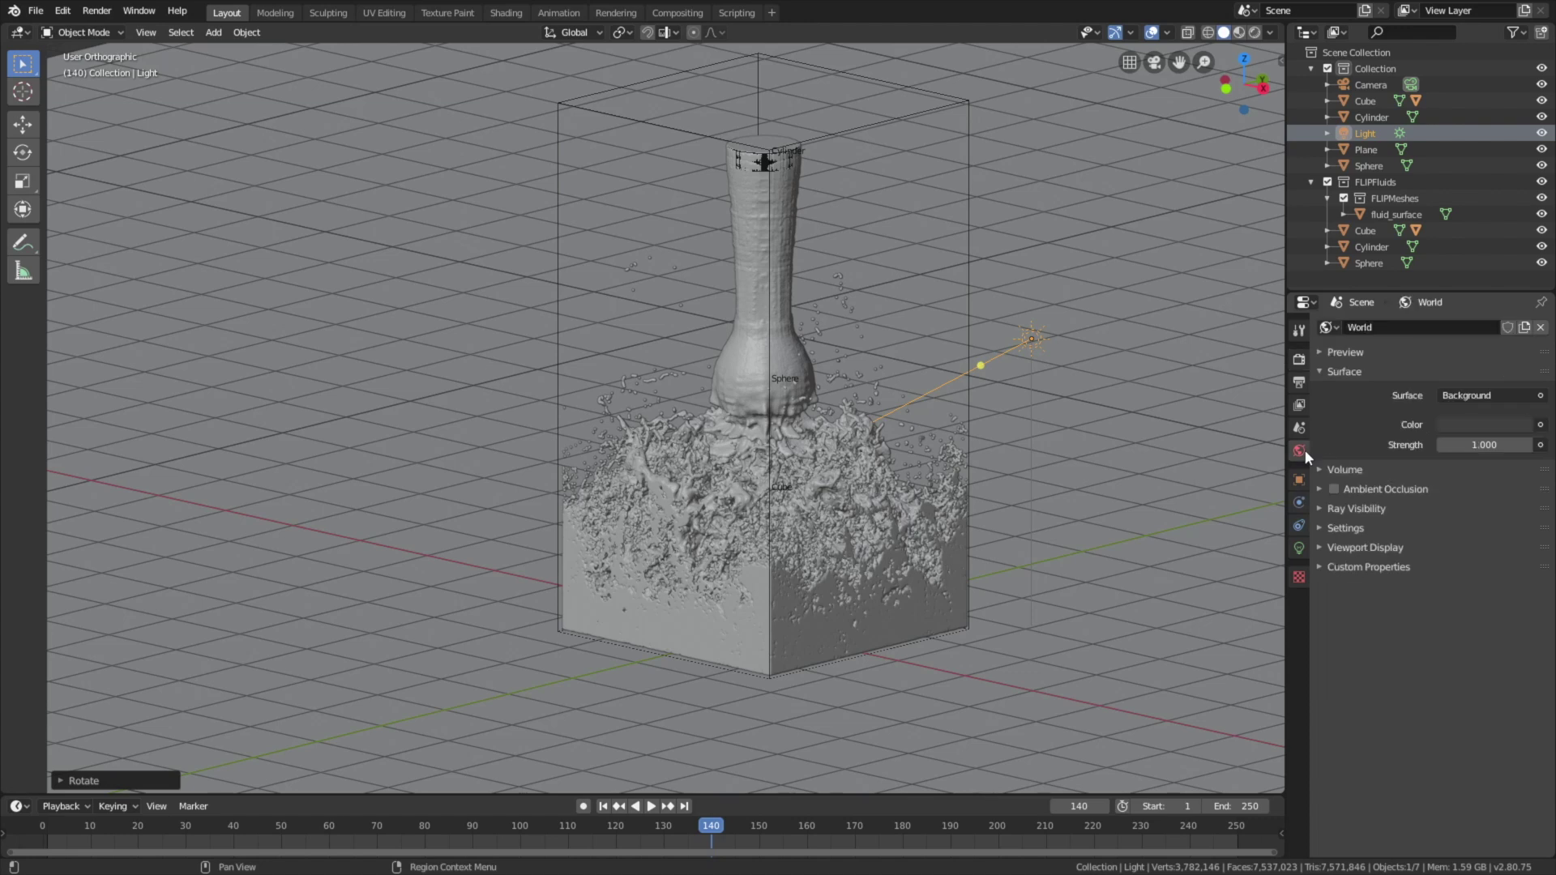
{"action": "left_click", "coordinate": [1541, 424]}
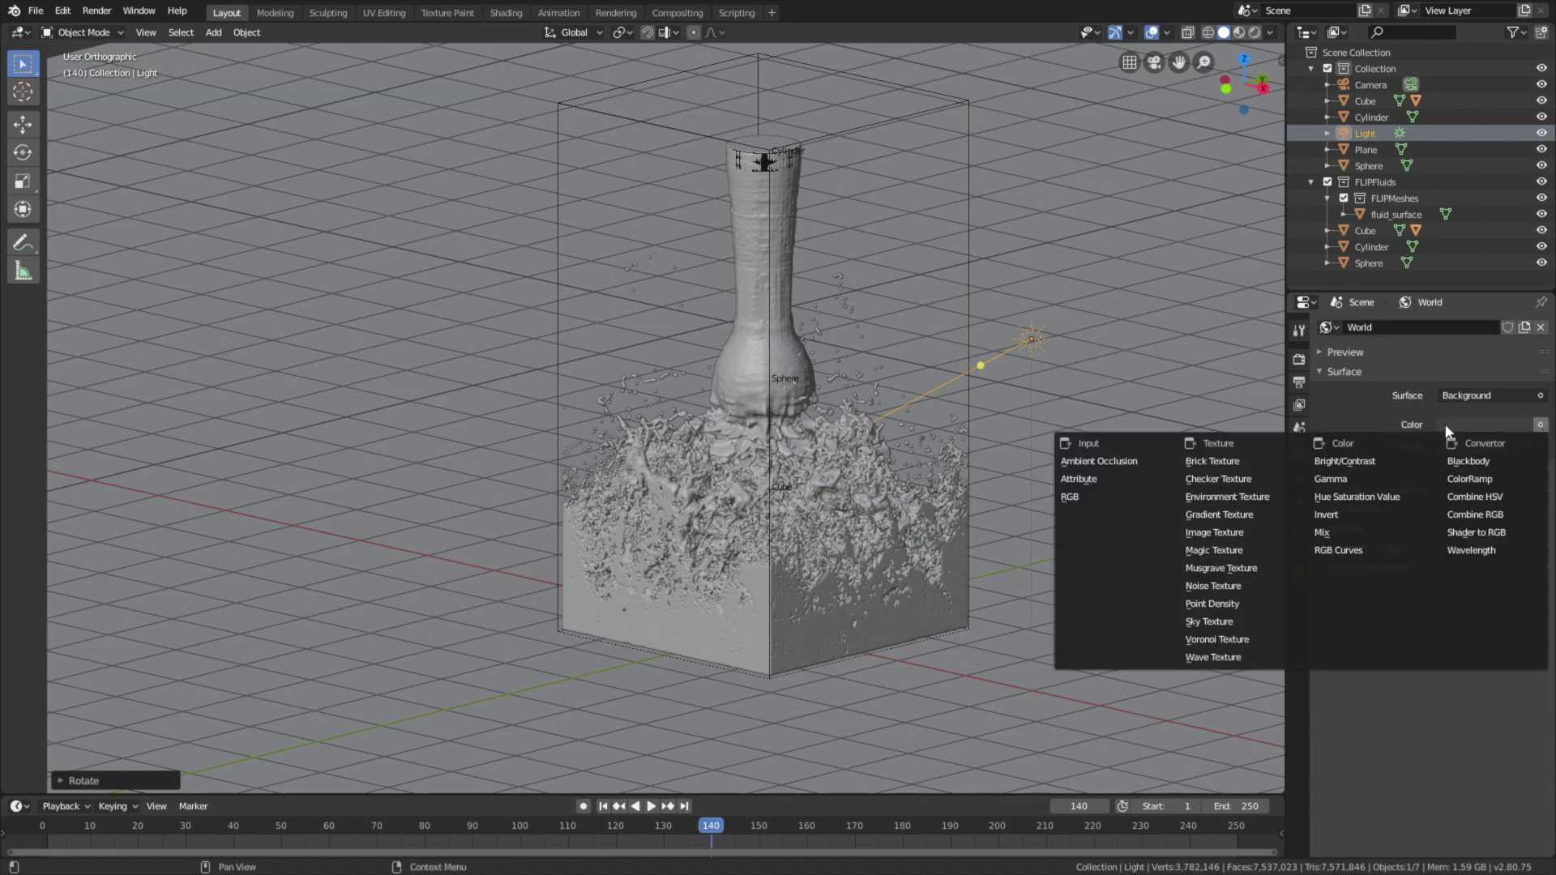
{"action": "left_click", "coordinate": [1271, 499]}
{"action": "left_click", "coordinate": [1514, 445]}
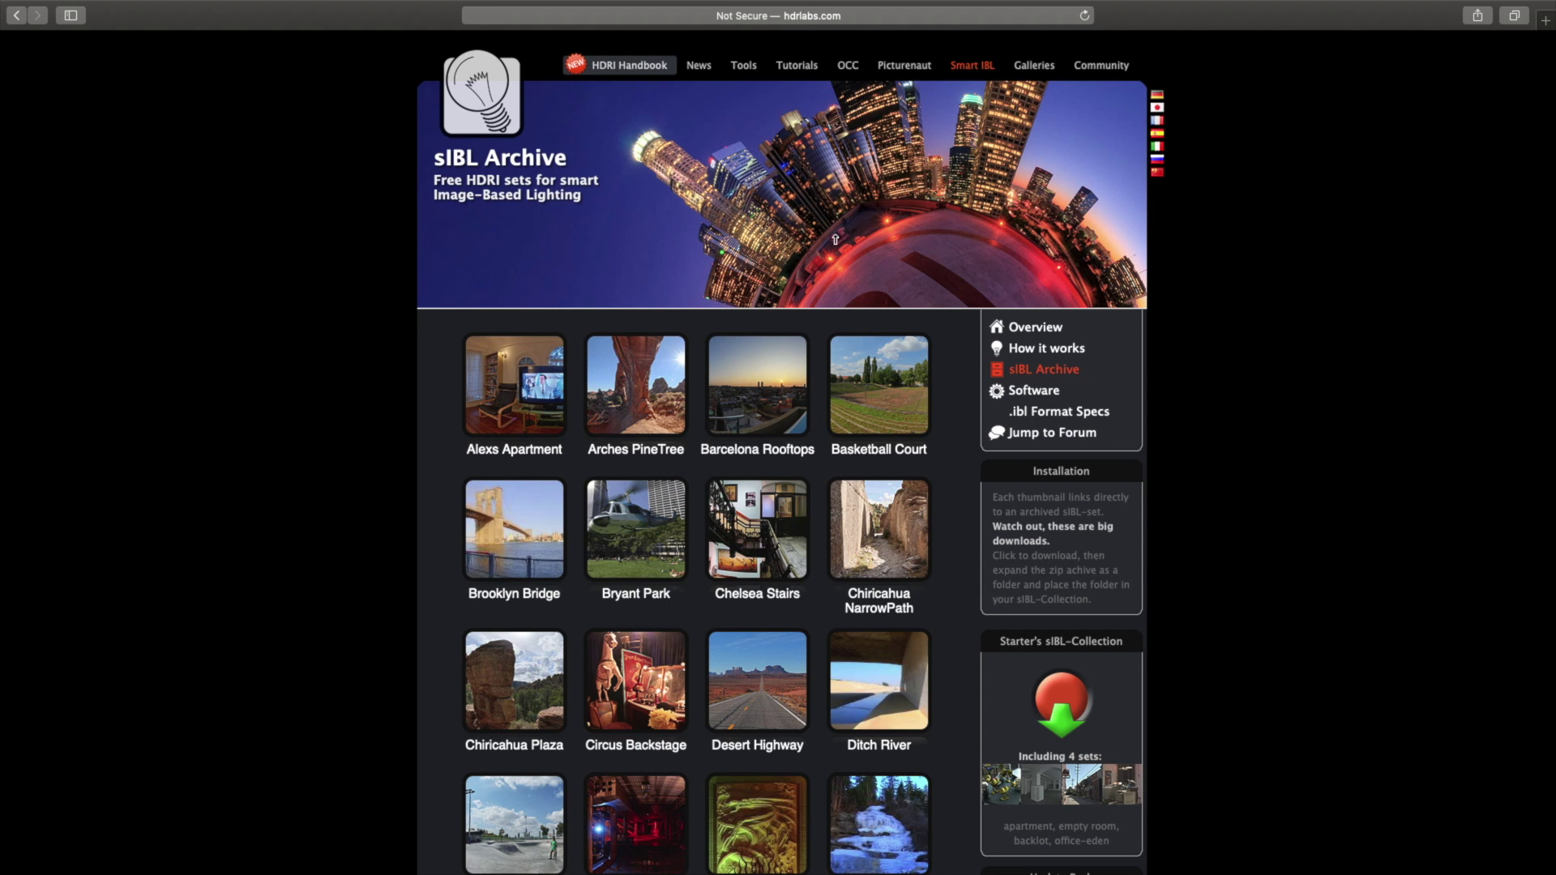
Step: Switch to the sIBL Archive on hdrlabs.com and browse its free HDRI sets to Chelsea Stairs
{"action": "scroll", "coordinate": [738, 340], "scroll_direction": "down", "scroll_amount": 3}
{"action": "scroll", "coordinate": [730, 356], "scroll_direction": "down", "scroll_amount": 1}
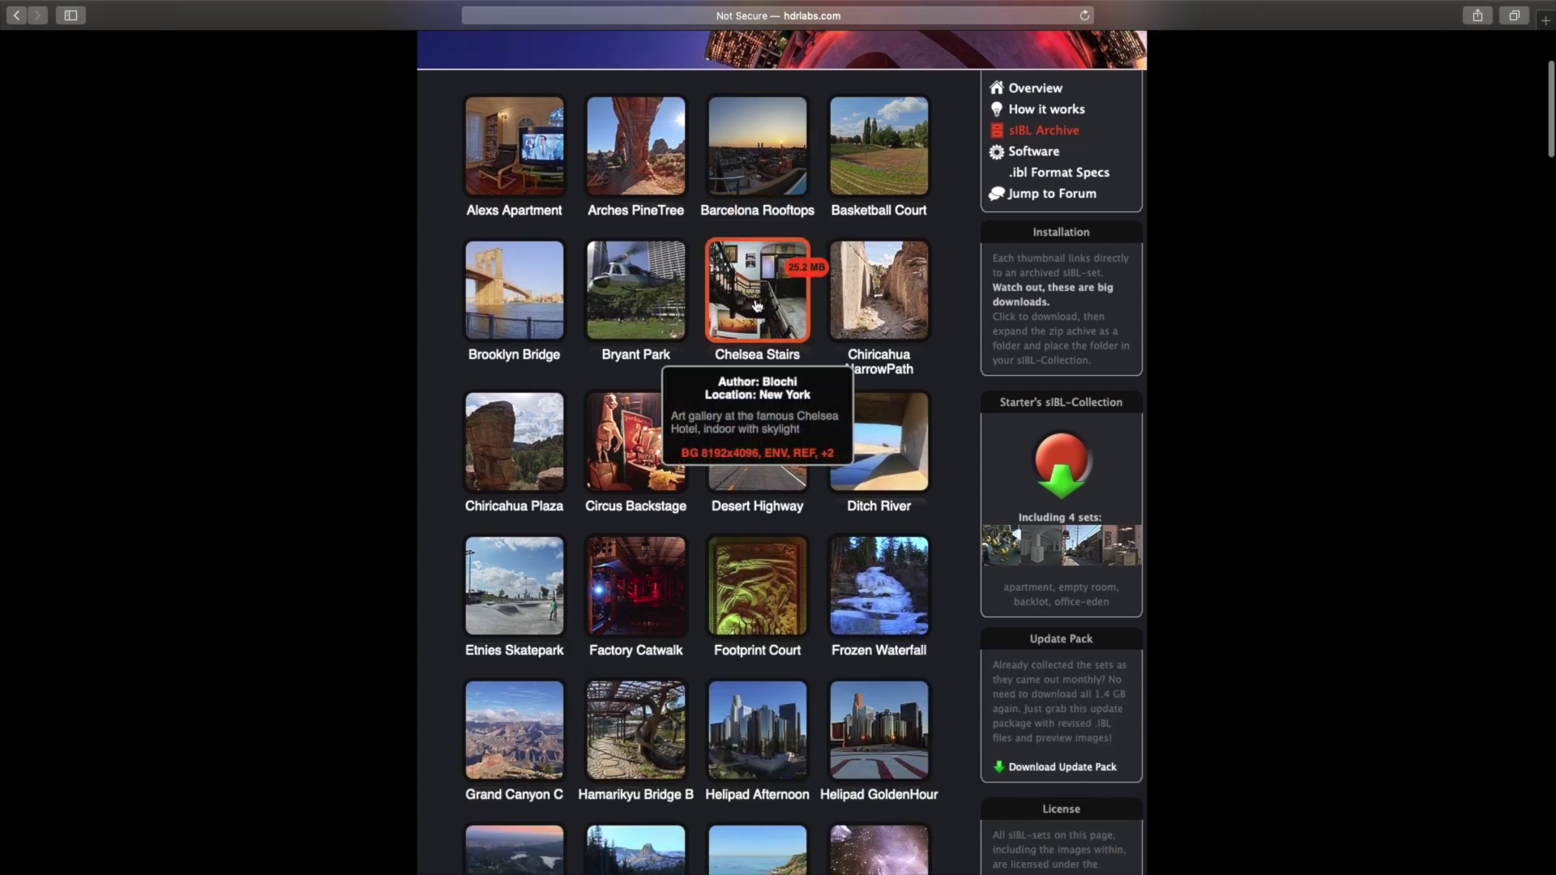
{"action": "left_click", "coordinate": [762, 303]}
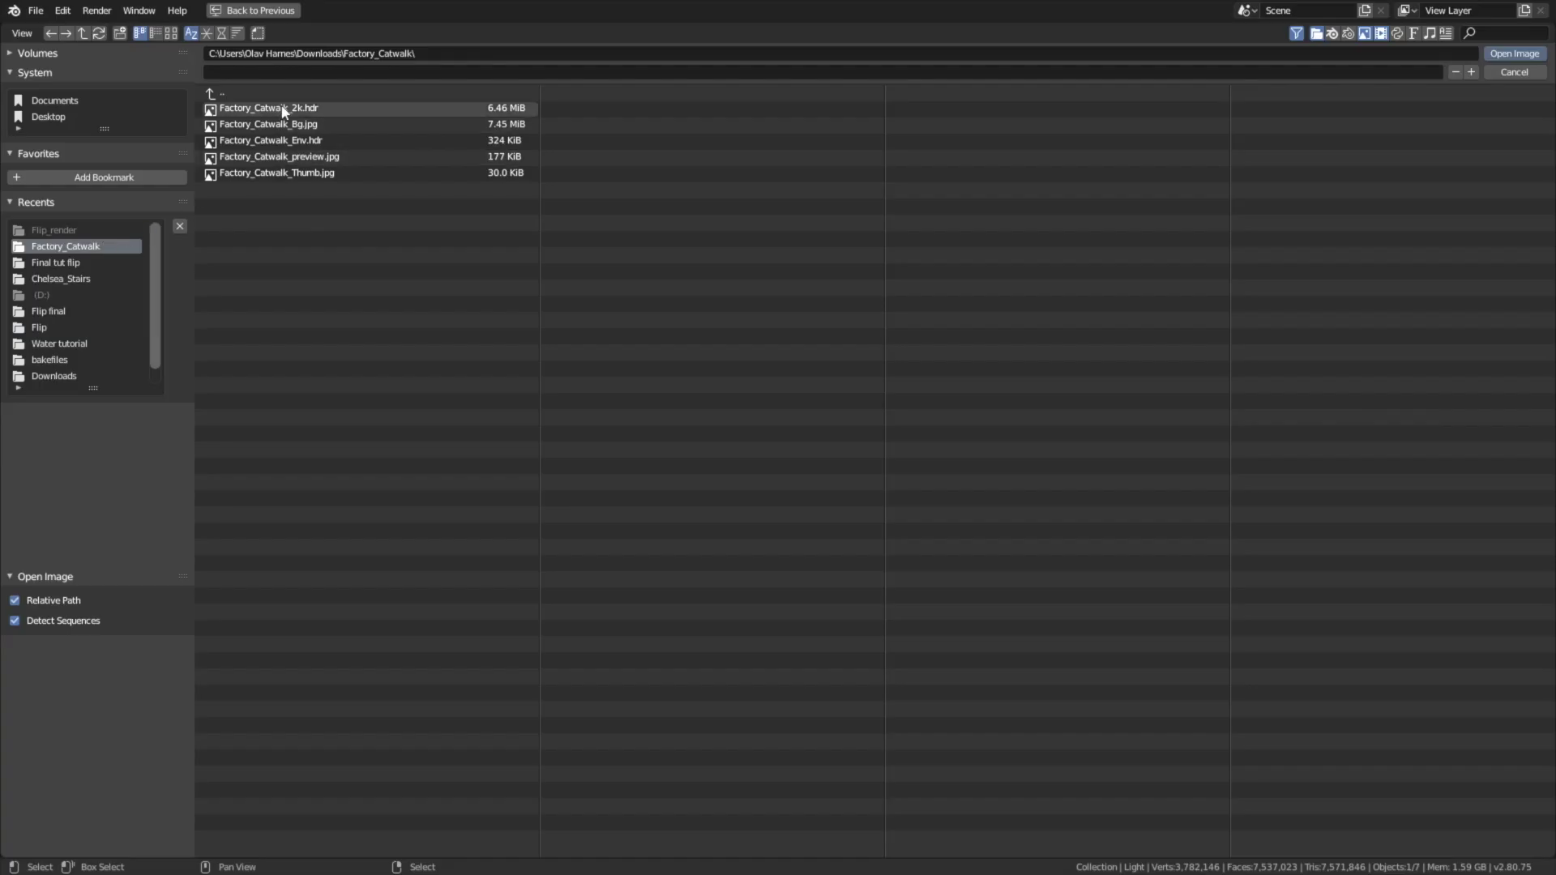
Step: In Blender, load Factory_Catwalk_2k.hdr as the world's environment image and preview it in a rendered perspective view
{"action": "left_click", "coordinate": [284, 111]}
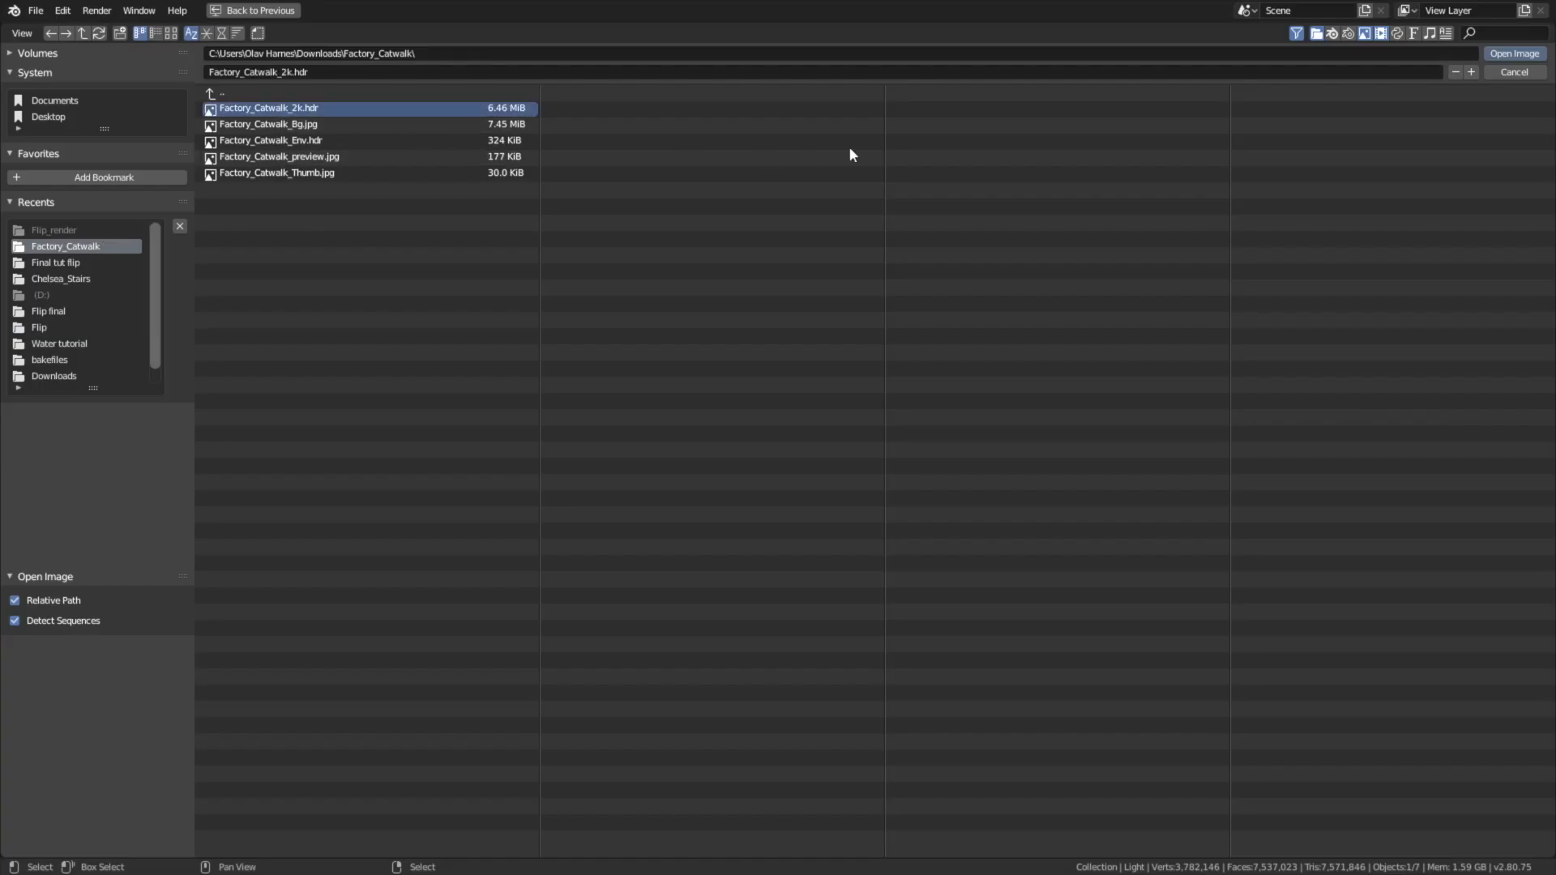
{"action": "left_click", "coordinate": [1515, 53]}
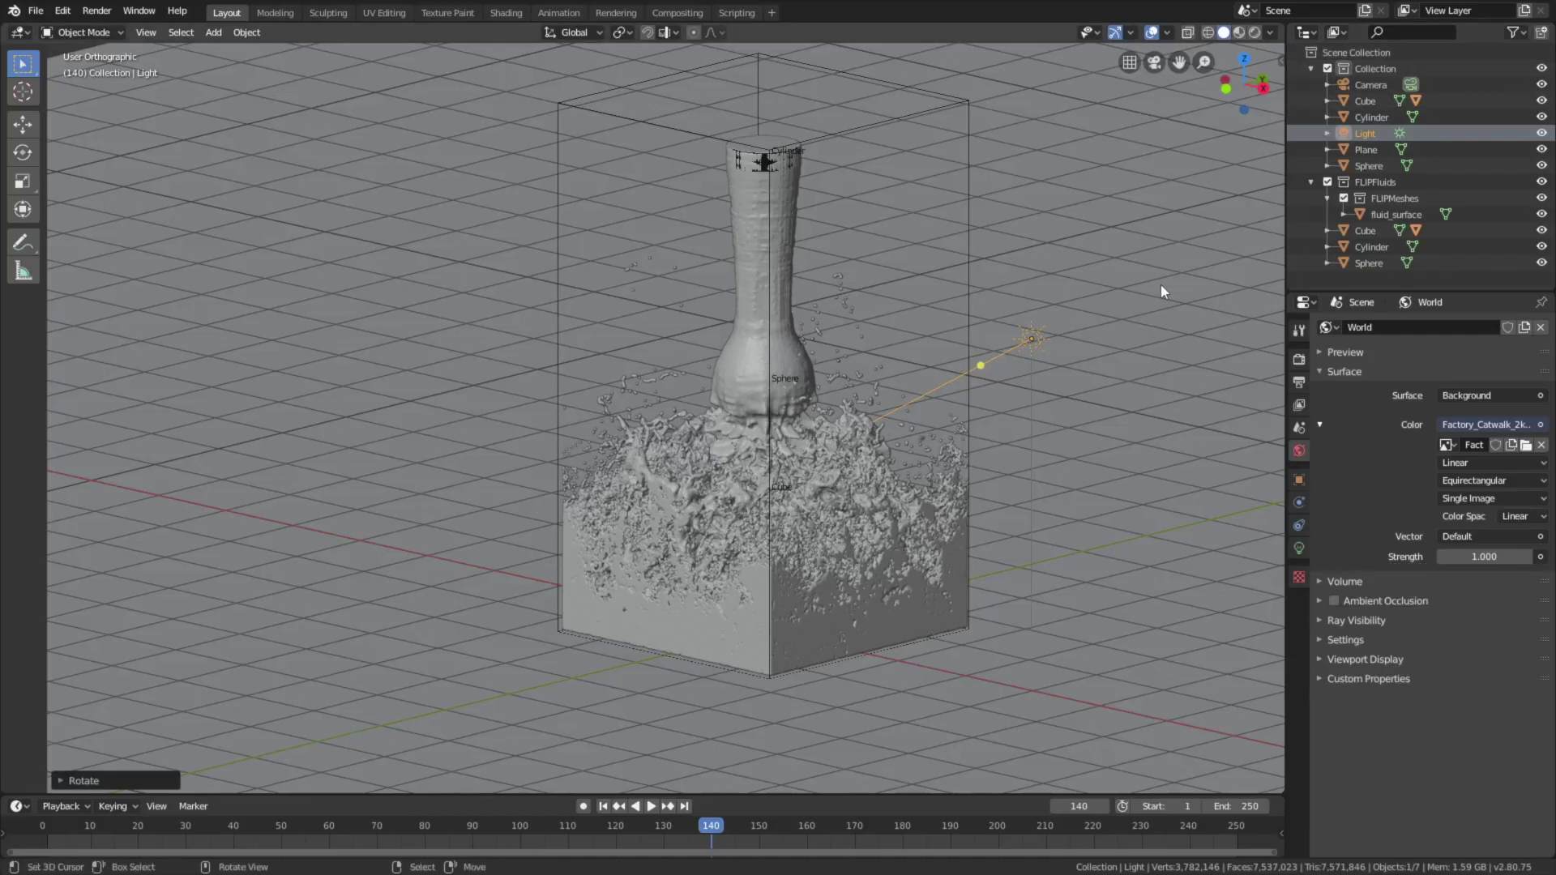
{"action": "scroll", "coordinate": [932, 261], "scroll_direction": "down", "scroll_amount": 3}
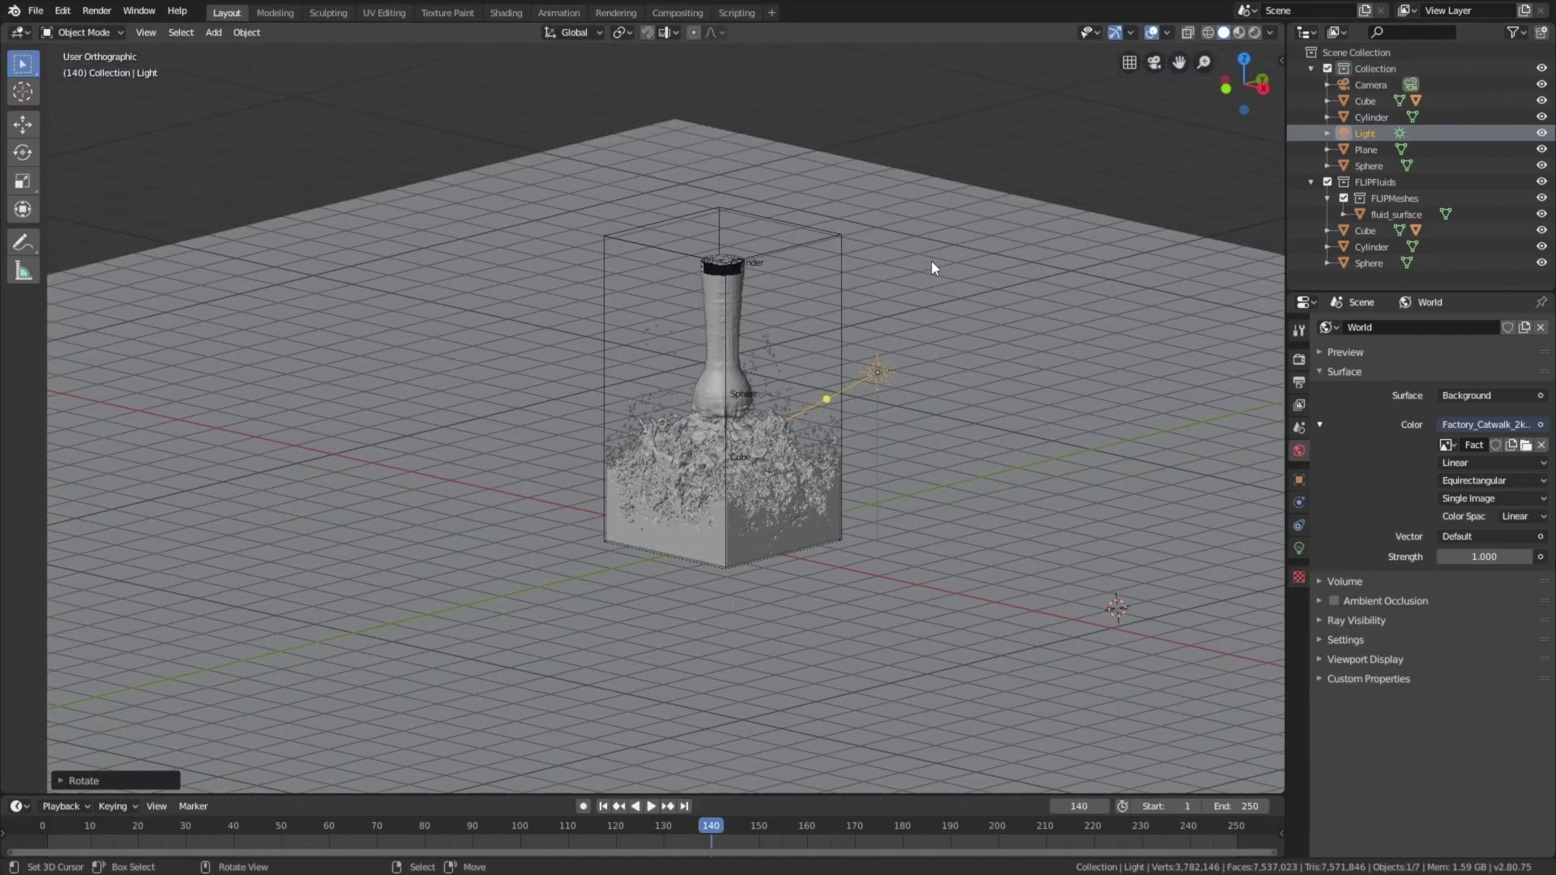
{"action": "left_click", "coordinate": [1256, 32]}
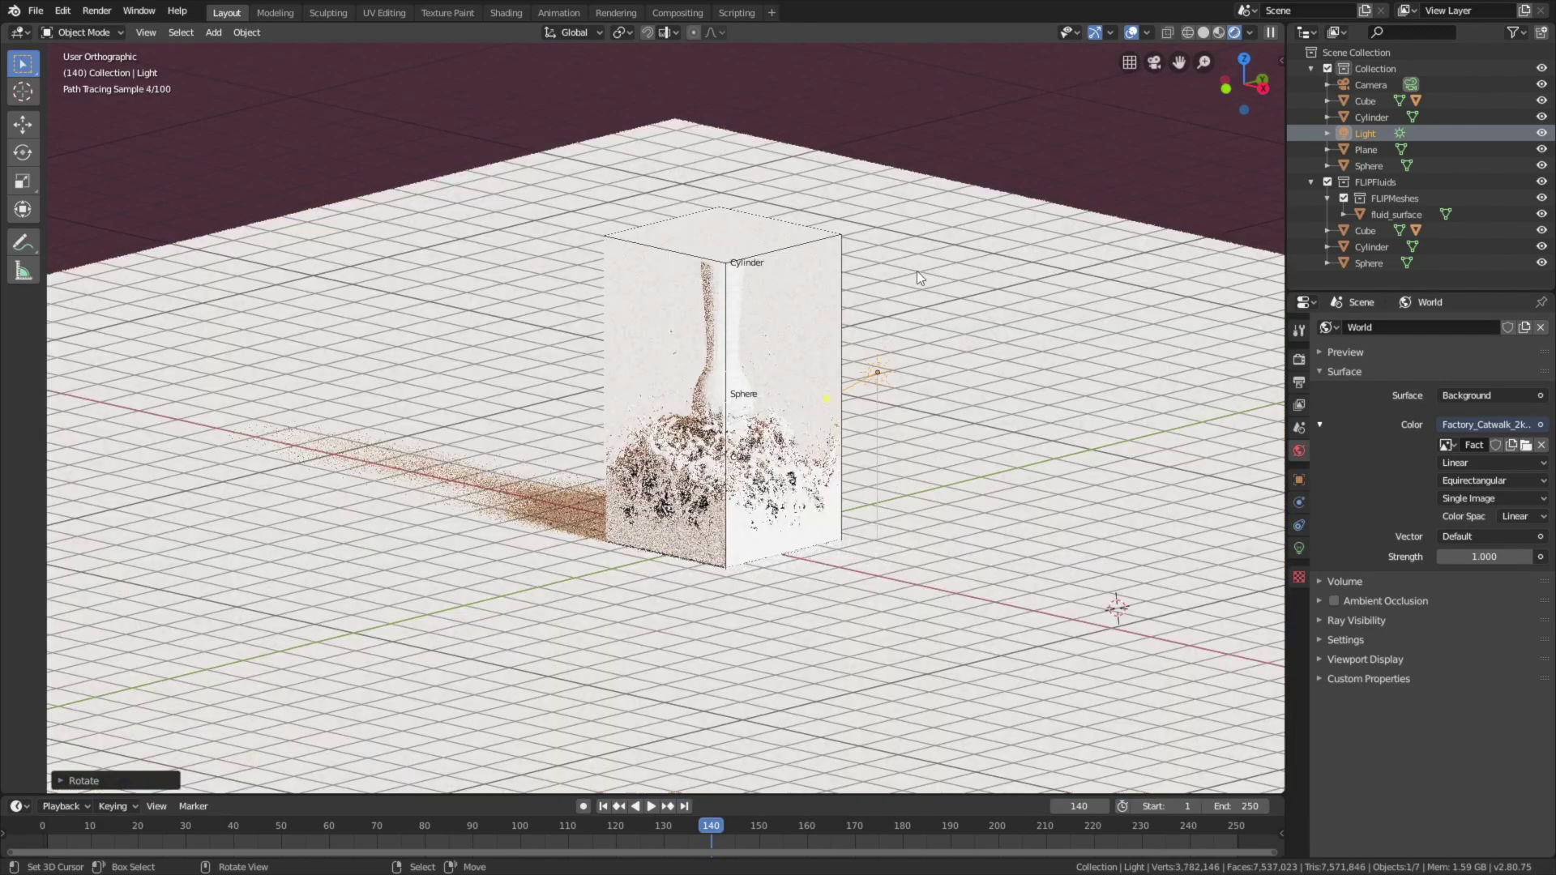
{"action": "key", "text": "KP_5"}
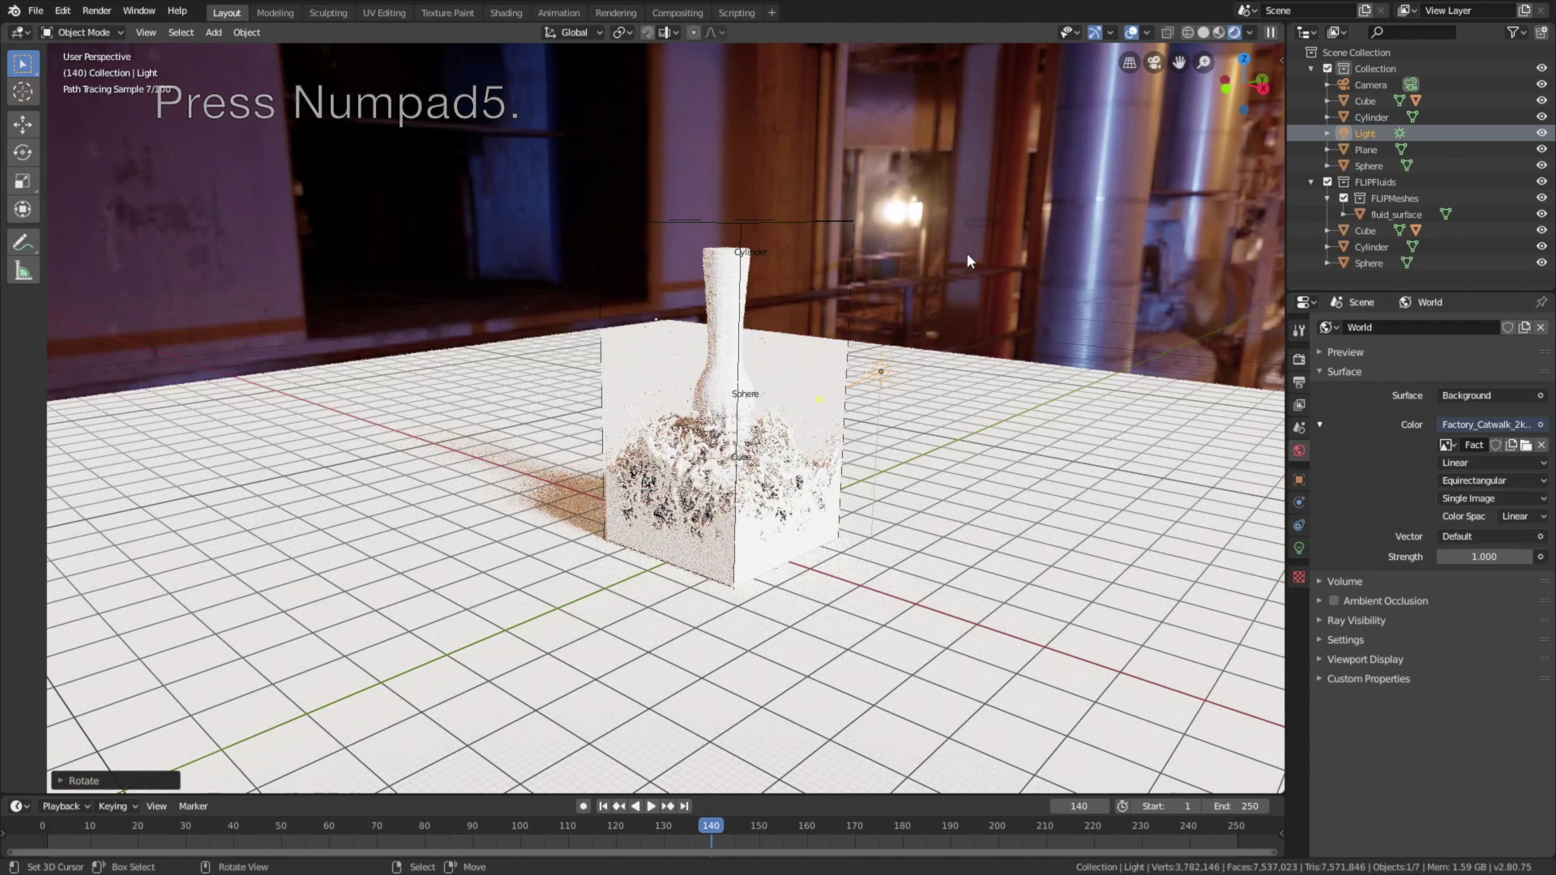
{"action": "left_click", "coordinate": [1204, 34]}
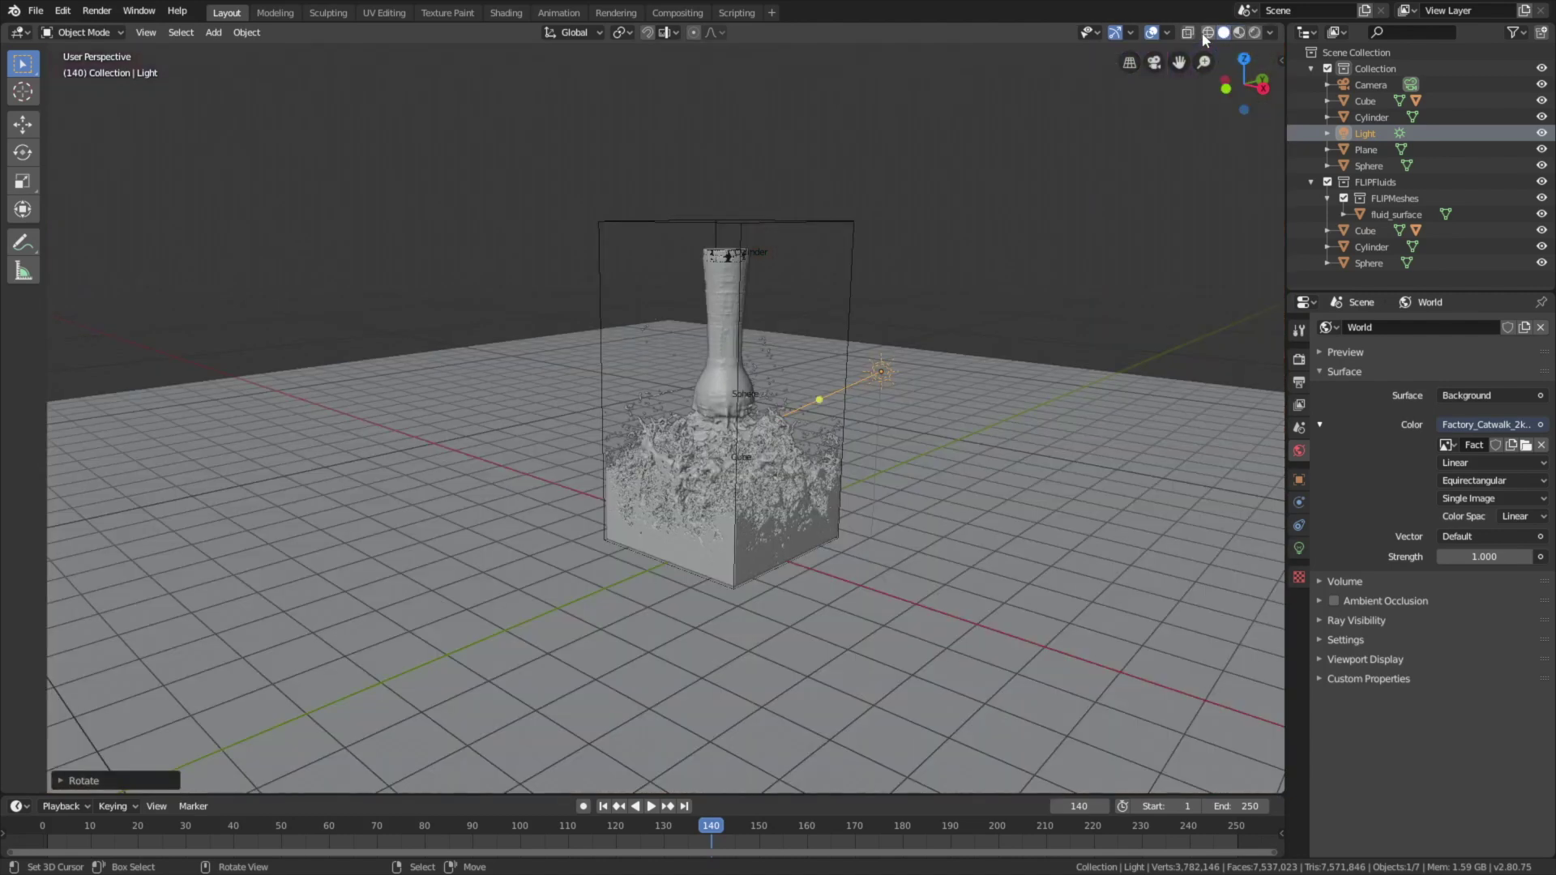
Step: Give the fluid_surface mesh a new material with a Glass BSDF surface shader
{"action": "scroll", "coordinate": [753, 324], "scroll_direction": "up", "scroll_amount": 3}
{"action": "left_click", "coordinate": [765, 203]}
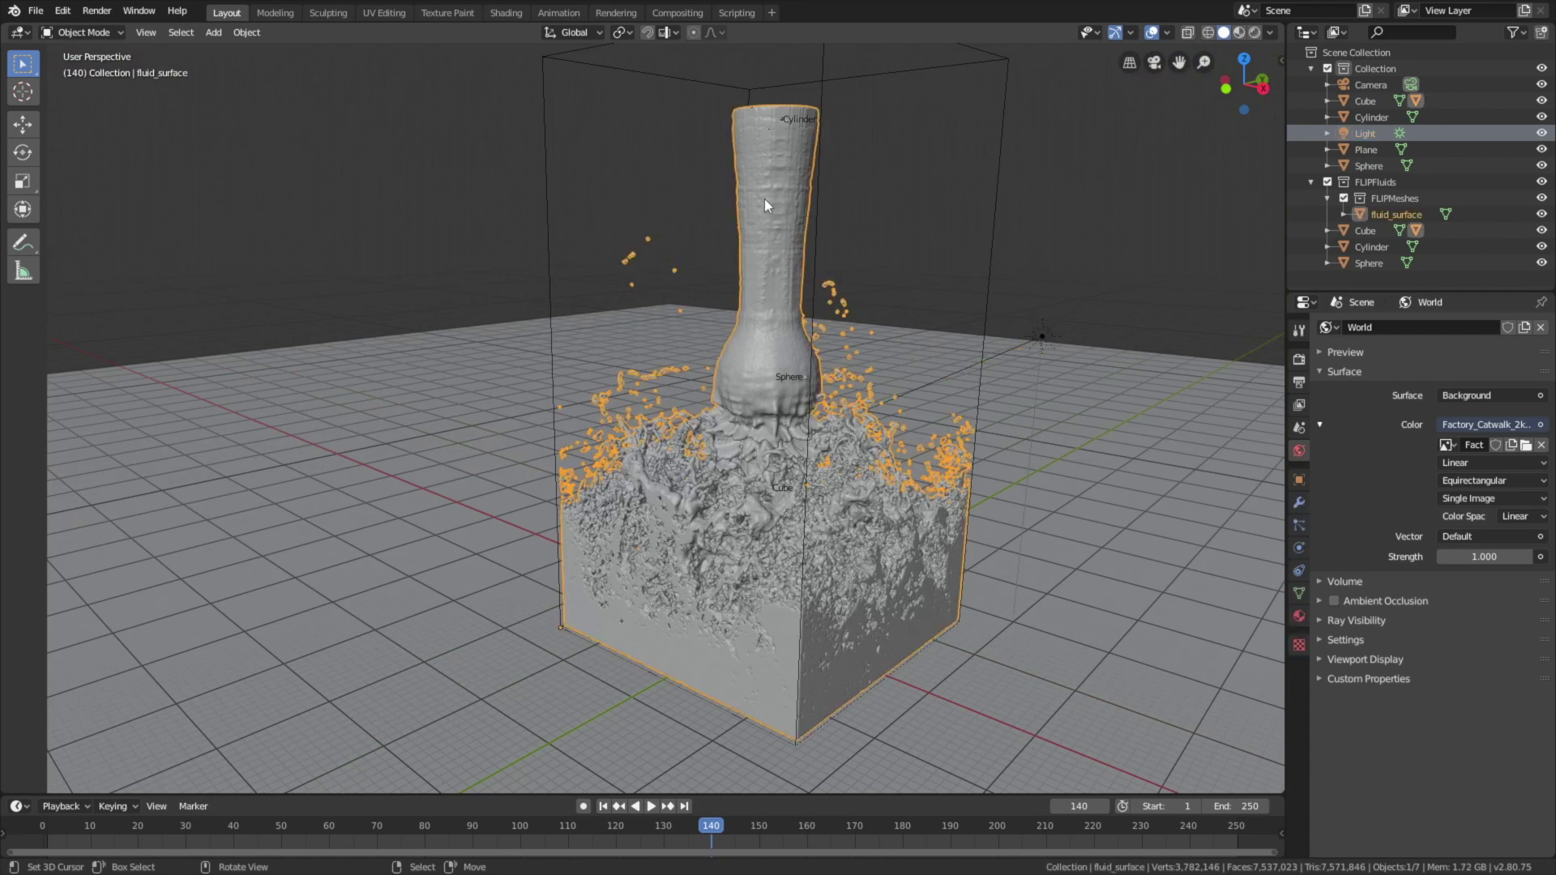
{"action": "left_click", "coordinate": [1299, 616]}
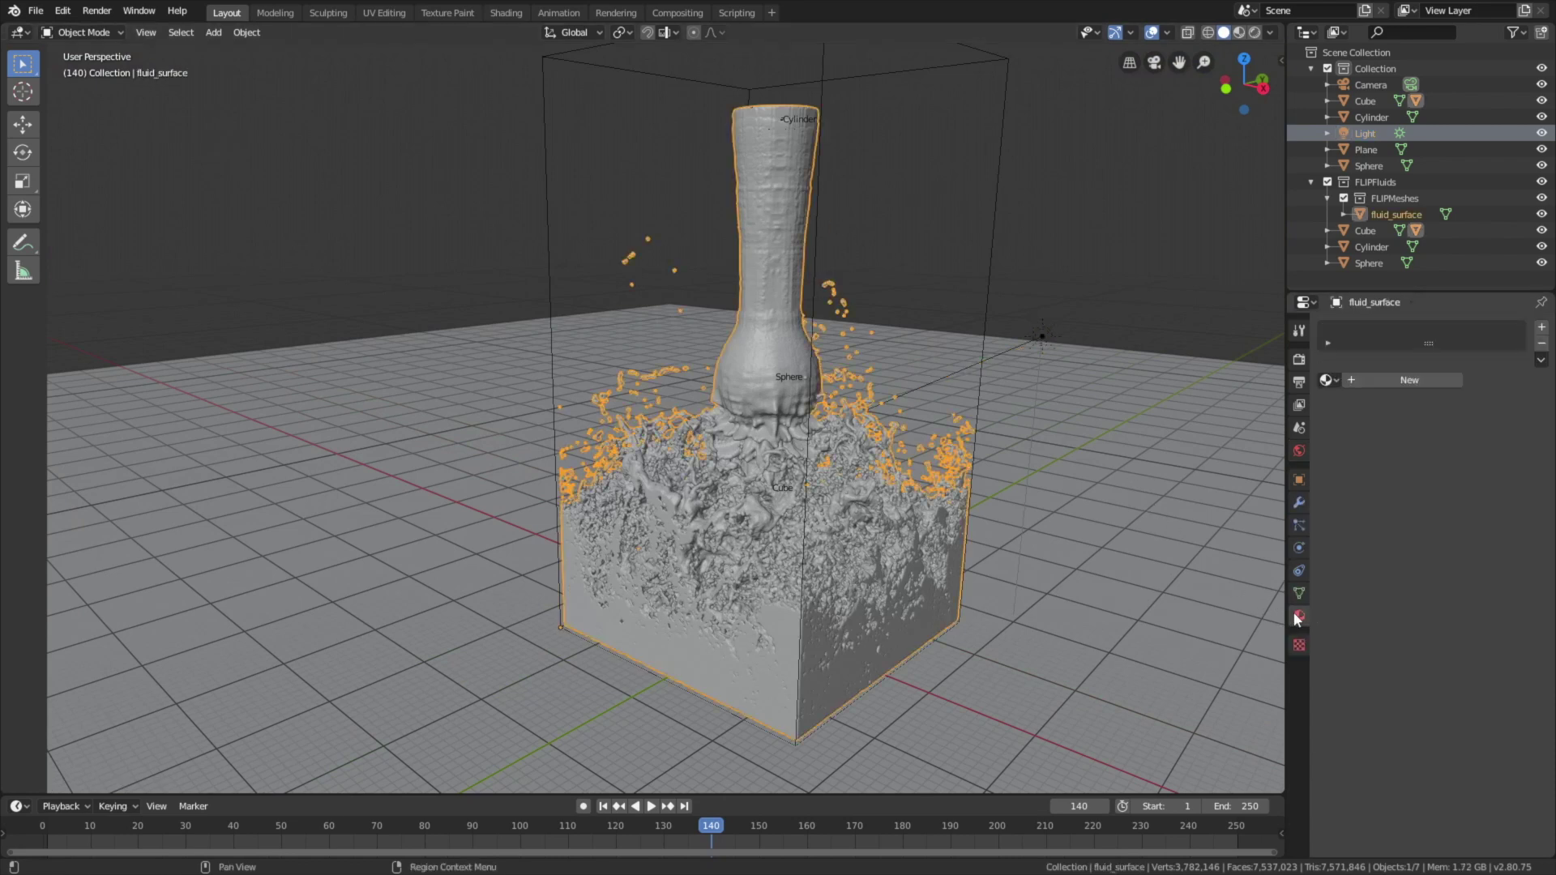
{"action": "left_click", "coordinate": [1417, 389]}
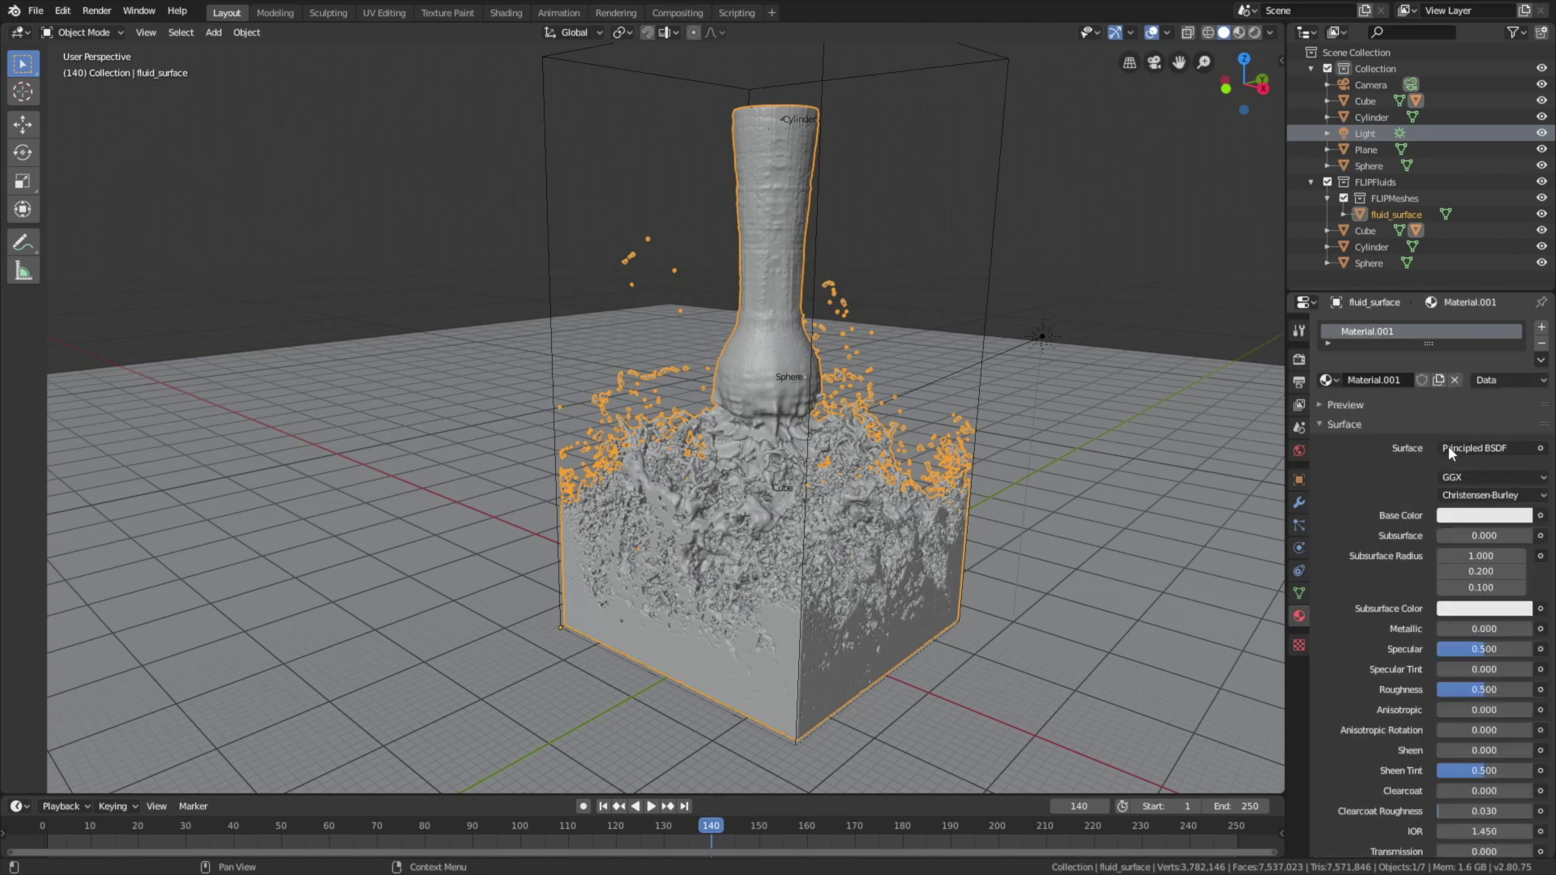
{"action": "left_click", "coordinate": [1455, 449]}
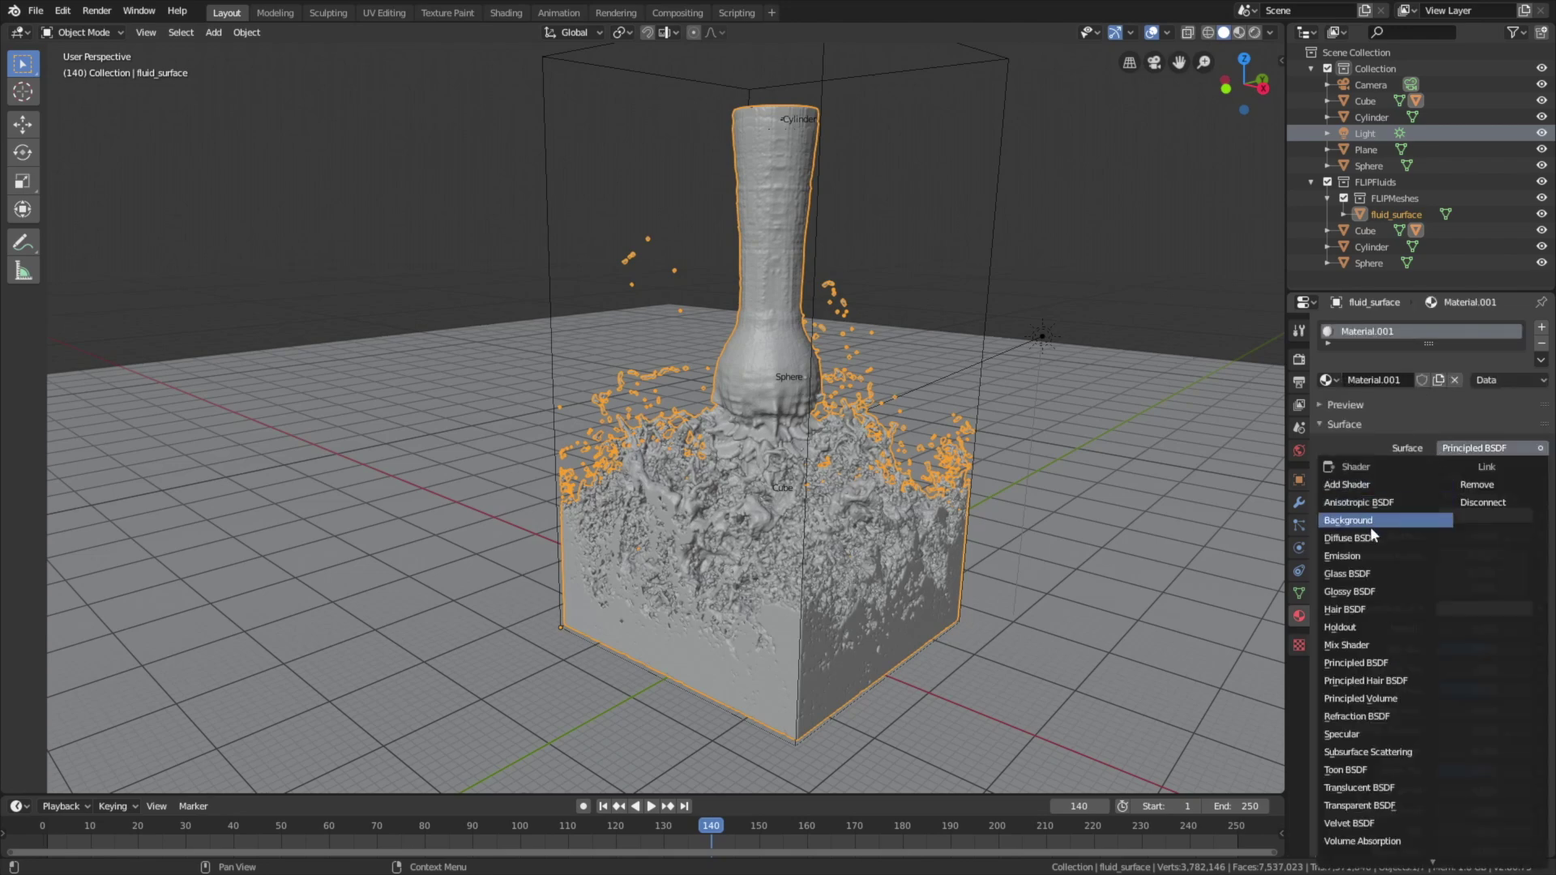
{"action": "left_click", "coordinate": [1374, 574]}
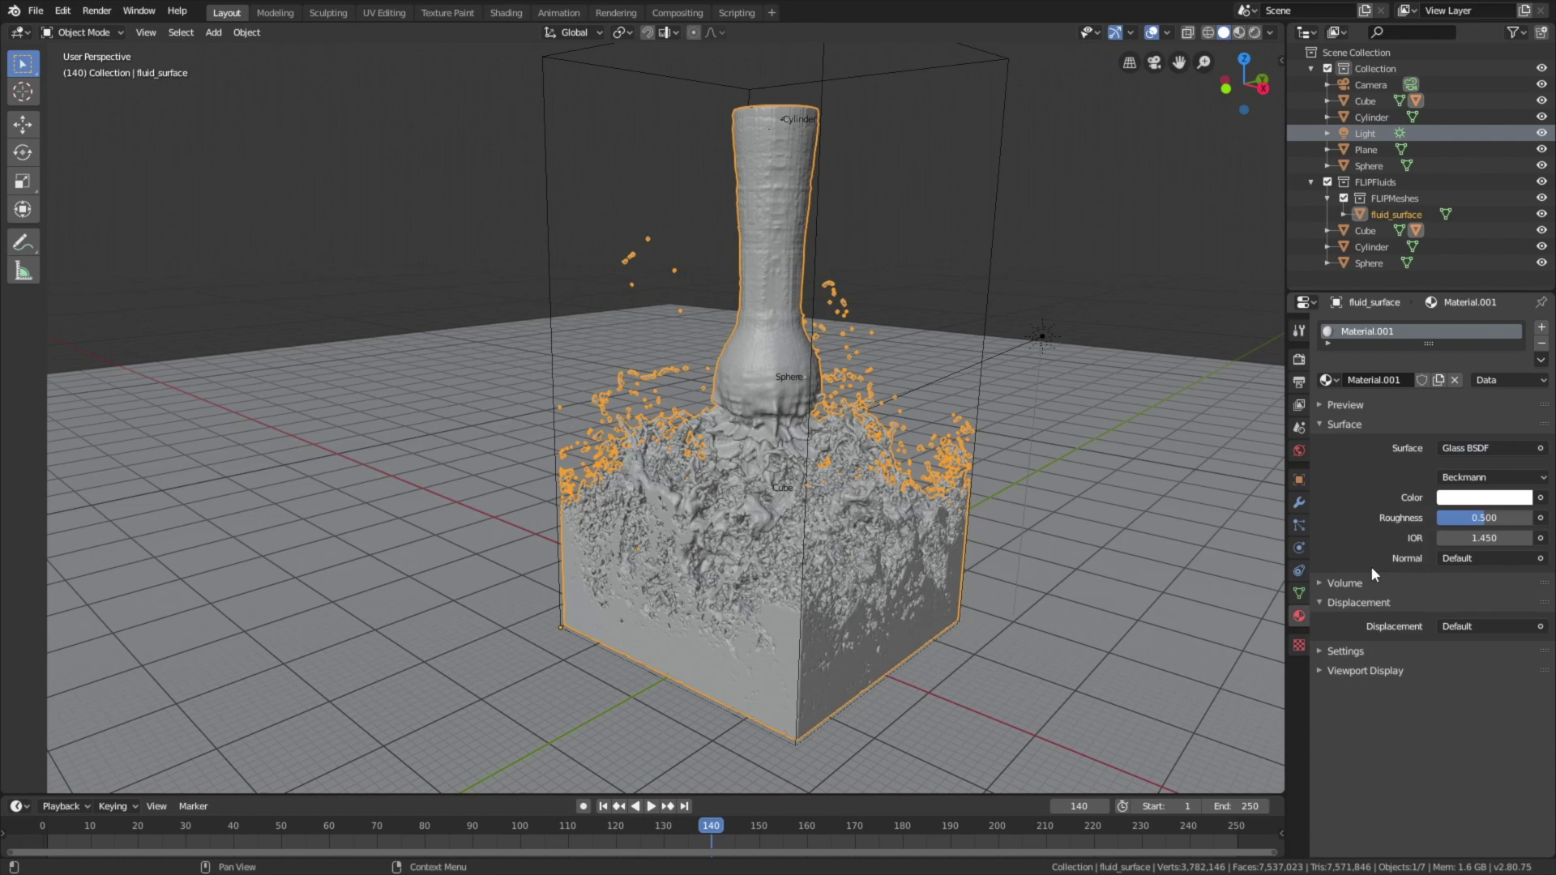
Step: Set the fluid's glass material to a roughness of 0 and an IOR of 4/3
{"action": "key", "text": "BackSpace"}
{"action": "left_click", "coordinate": [1481, 536]}
{"action": "type", "text": "4/3"}
{"action": "key", "text": "Return"}
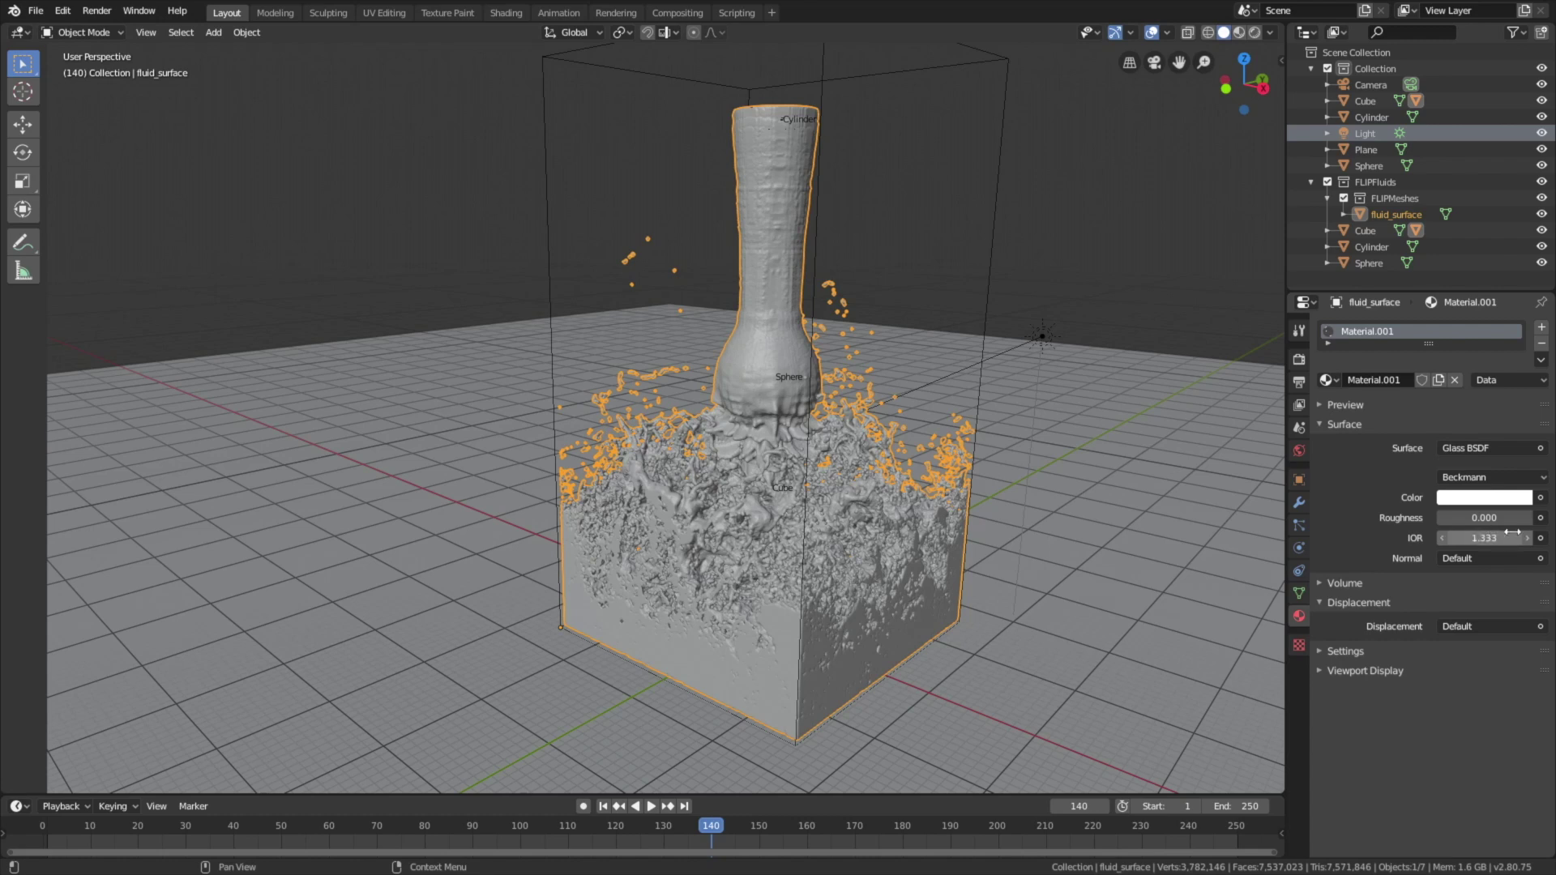
Step: Tint the fluid's glass color with hue 0.594 and saturation 0.096, and check it in a rendered preview
{"action": "left_click", "coordinate": [1471, 500]}
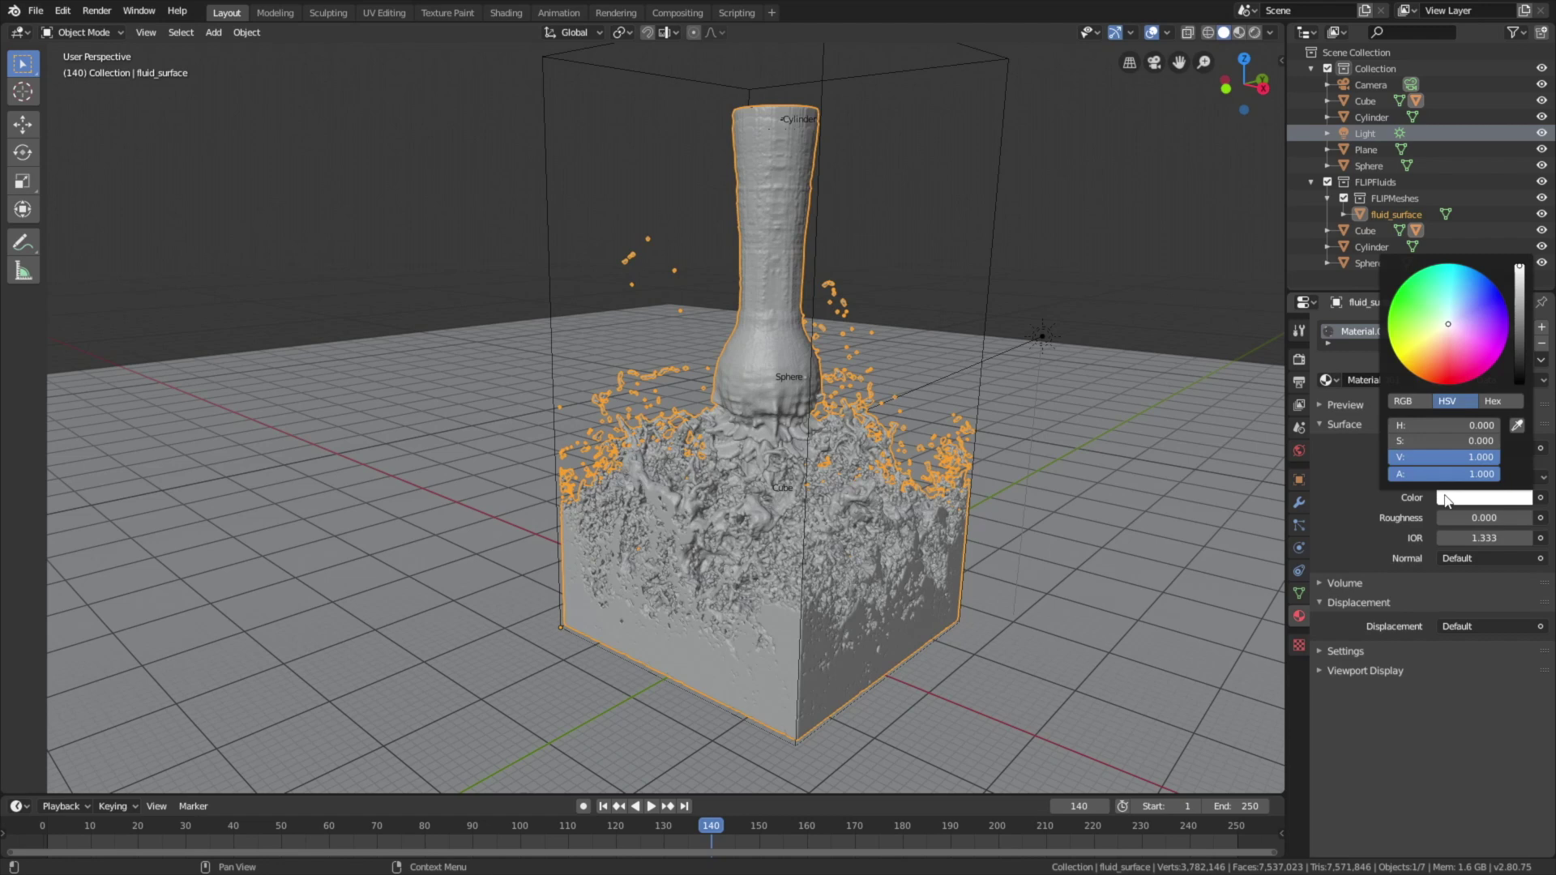
{"action": "left_click", "coordinate": [1442, 428]}
{"action": "key", "text": "BackSpace"}
{"action": "type", "text": "0.594"}
{"action": "key", "text": "Return"}
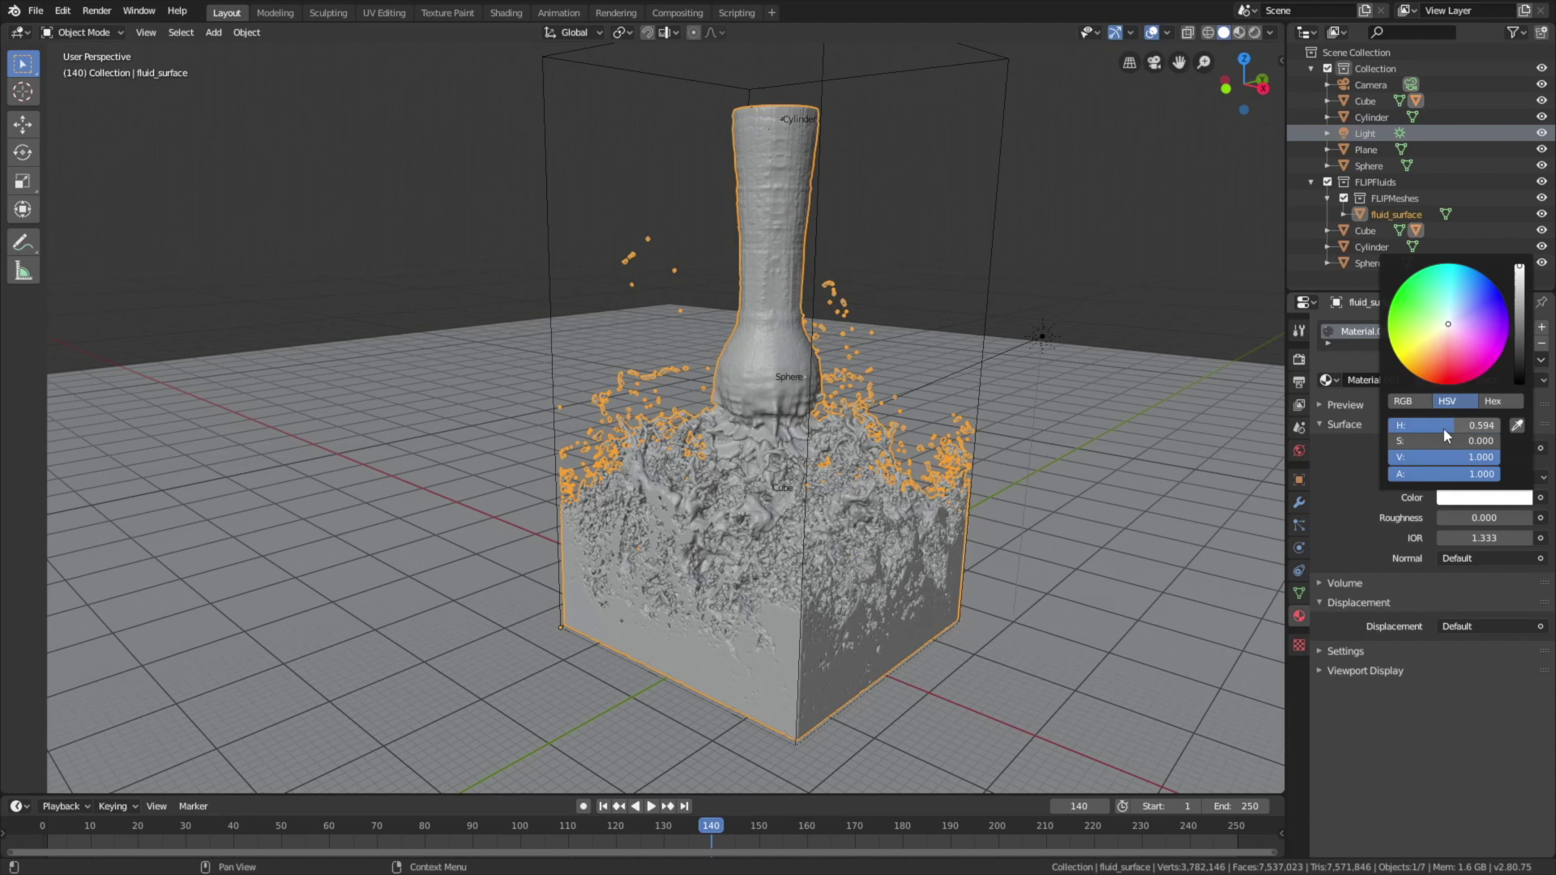
{"action": "left_click", "coordinate": [1450, 445]}
{"action": "key", "text": "BackSpace"}
{"action": "type", "text": ".0"}
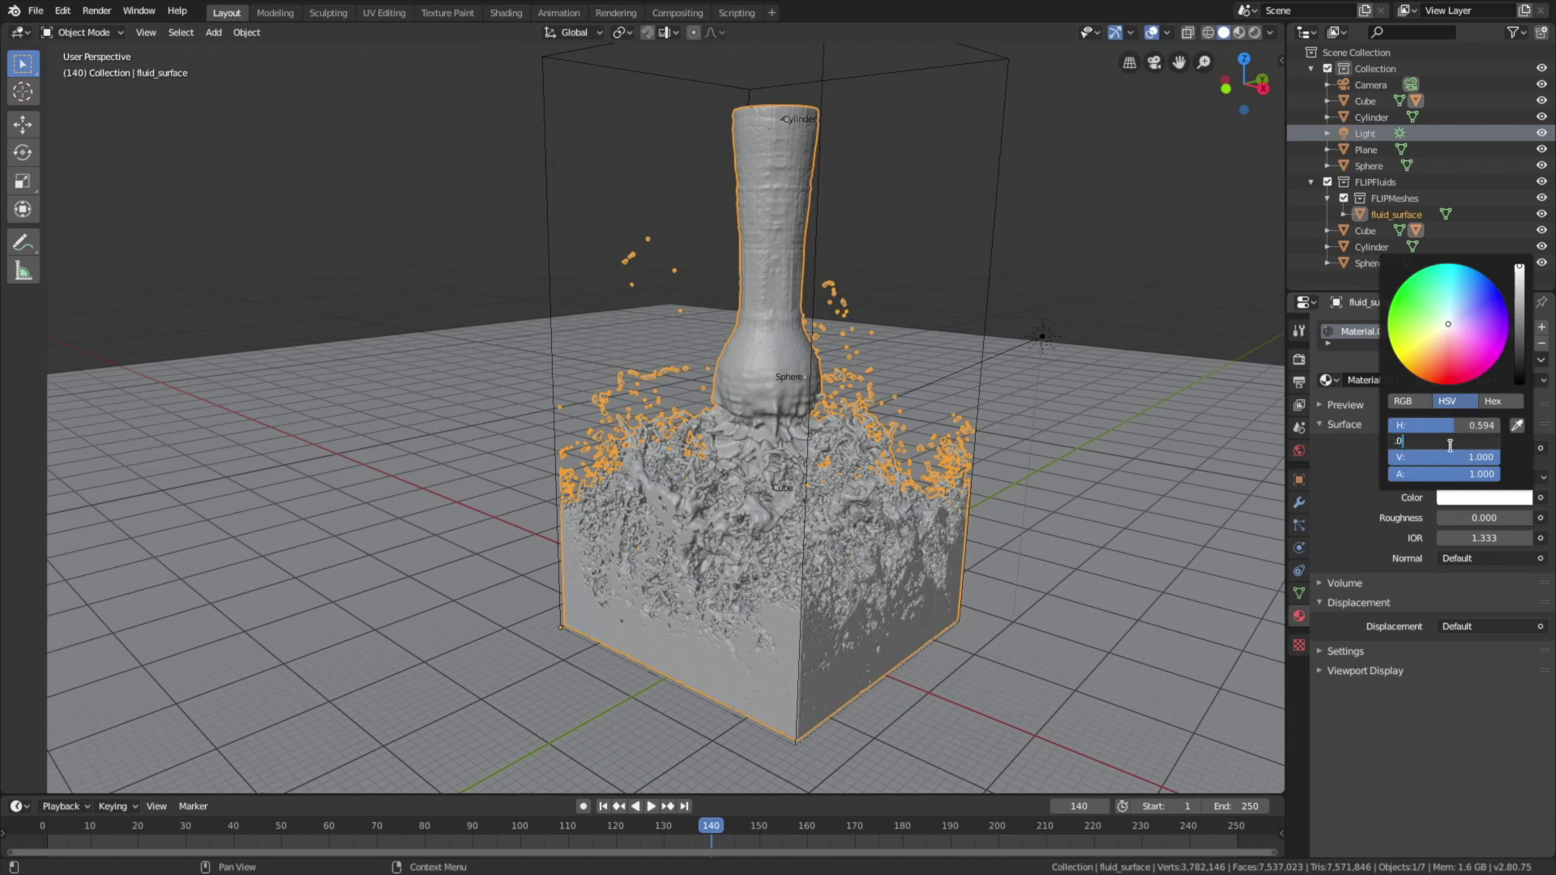
{"action": "type", "text": "96"}
{"action": "key", "text": "Return"}
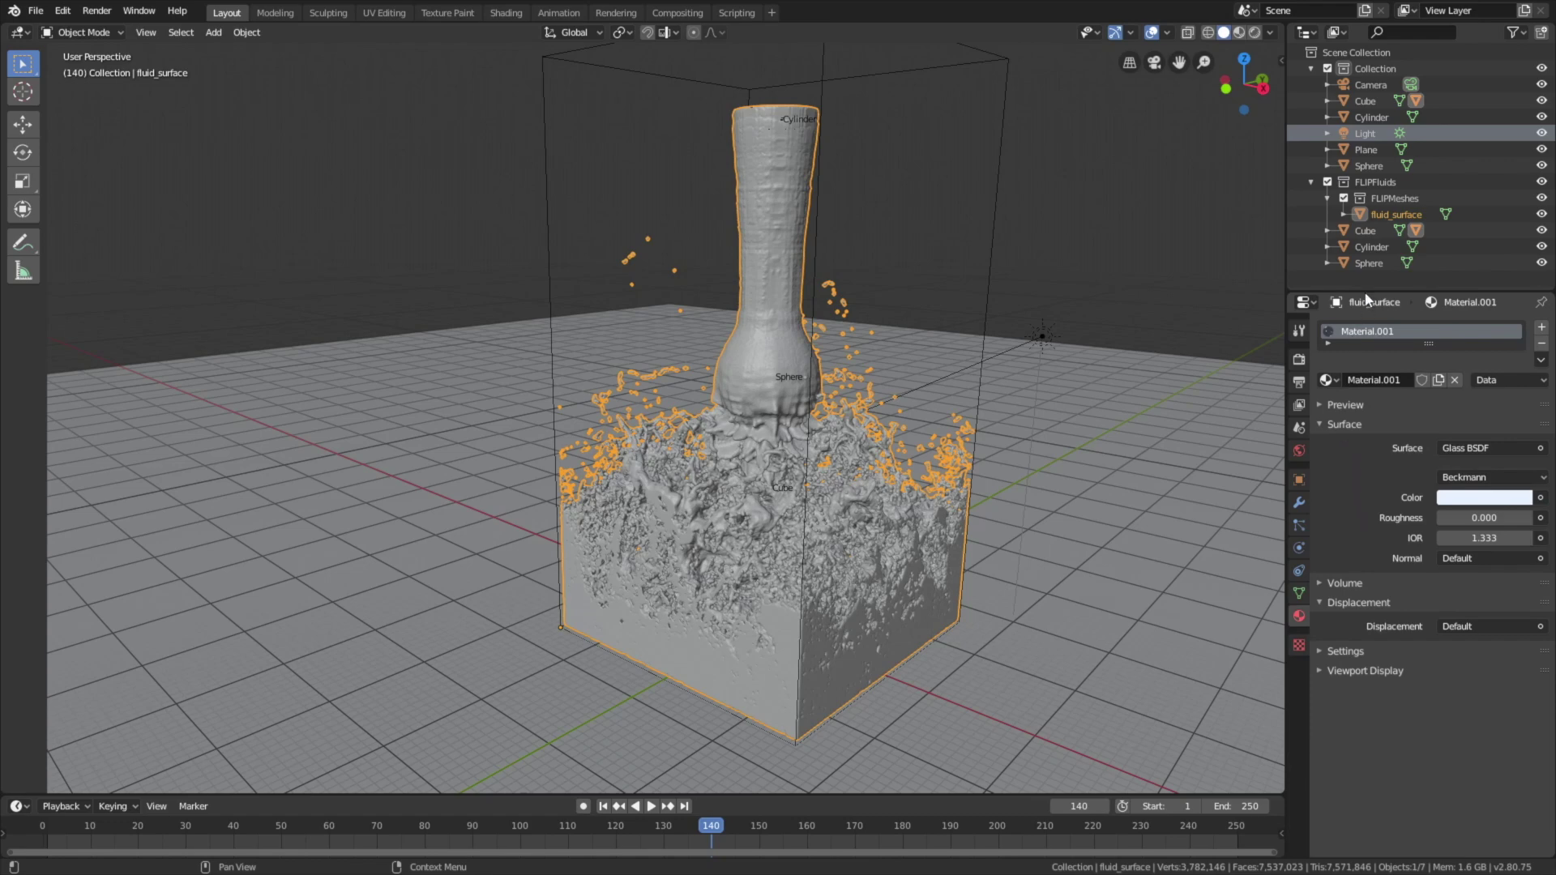
{"action": "left_click", "coordinate": [1255, 32]}
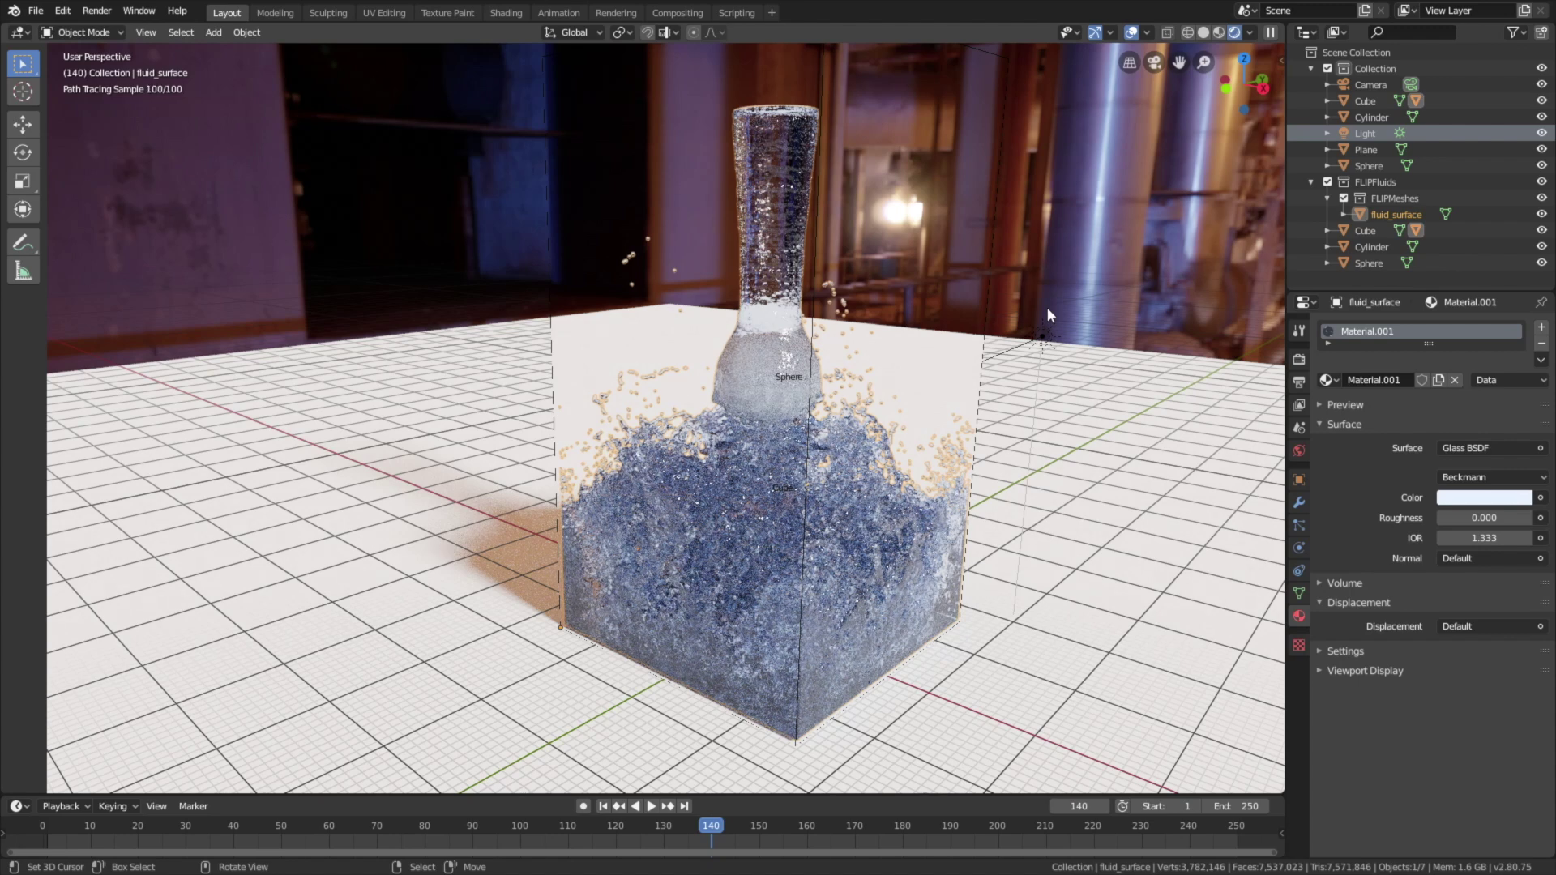
{"action": "left_click", "coordinate": [1204, 33]}
Step: Give the sphere inside the fluid a new Glass BSDF material with a roughness of 0
{"action": "left_click", "coordinate": [1369, 166]}
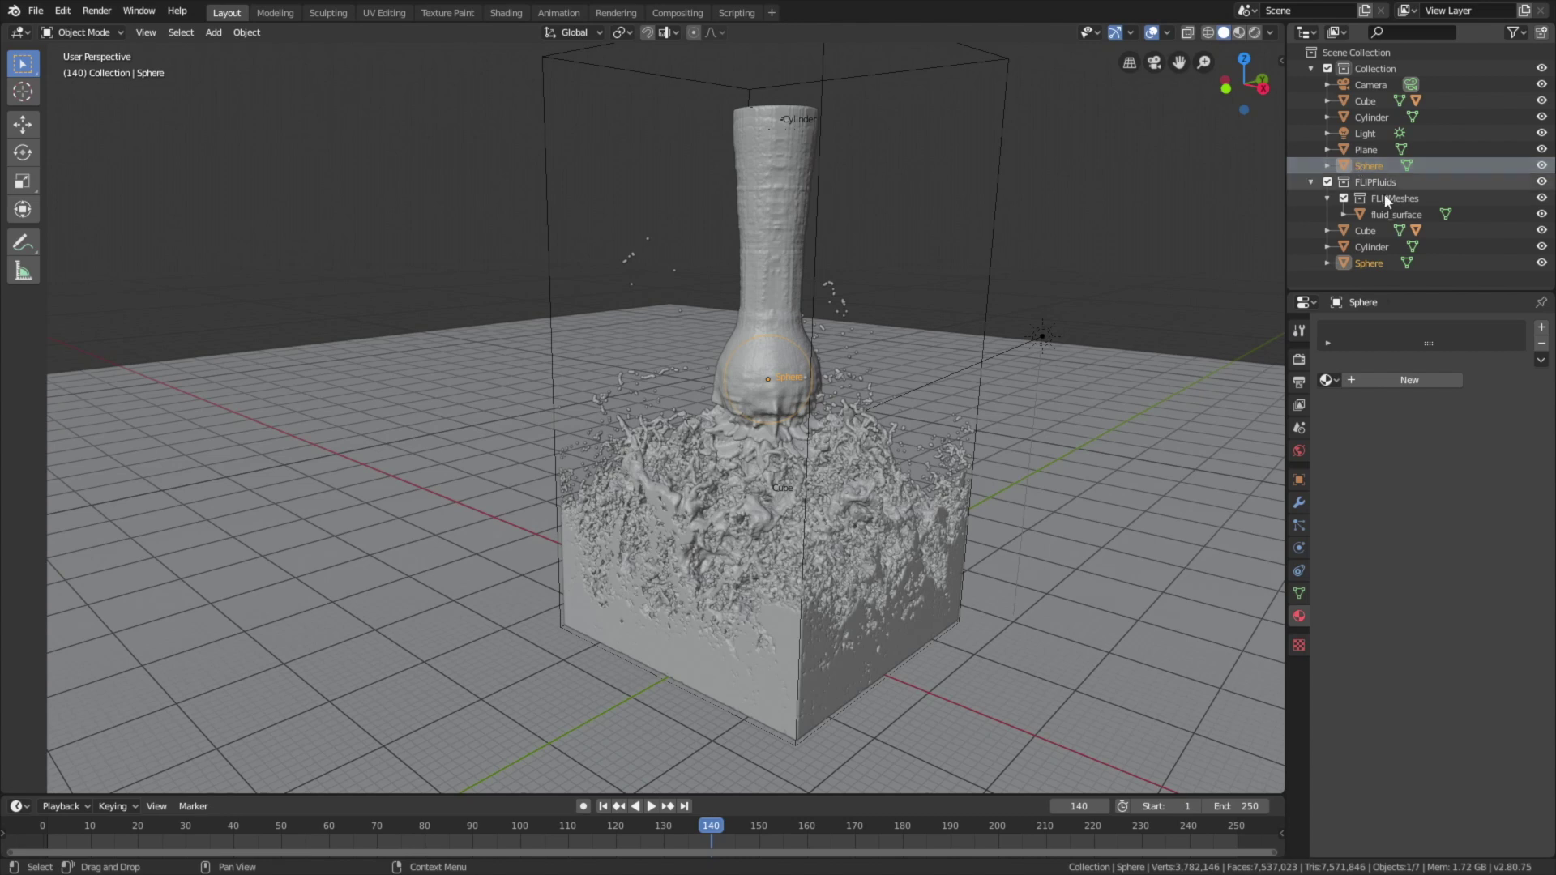
{"action": "left_click", "coordinate": [1410, 379]}
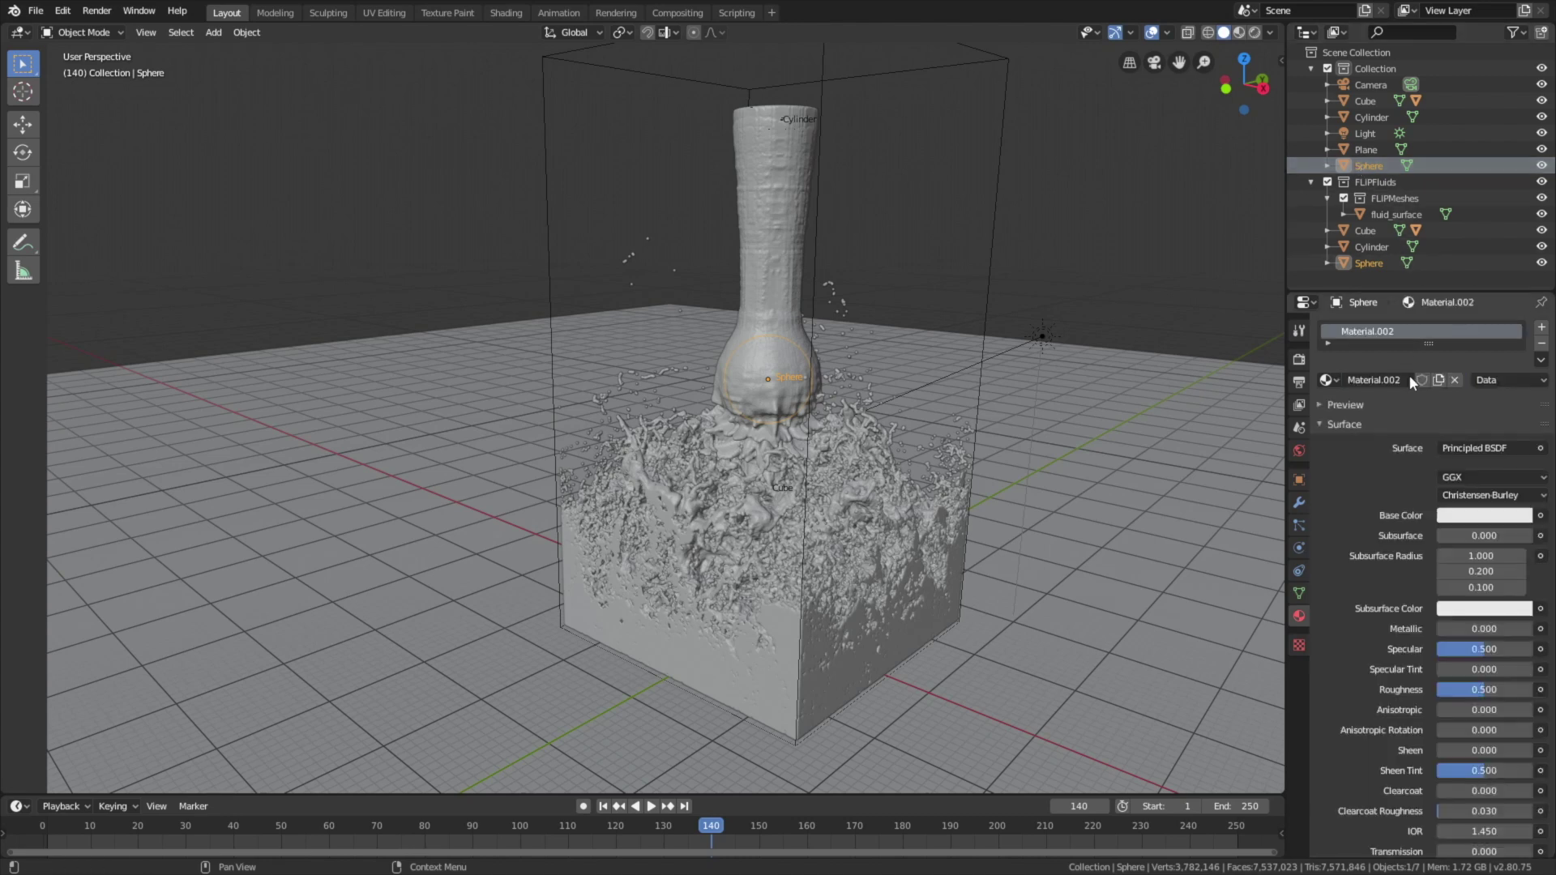
{"action": "left_click", "coordinate": [1448, 448]}
{"action": "left_click", "coordinate": [1374, 575]}
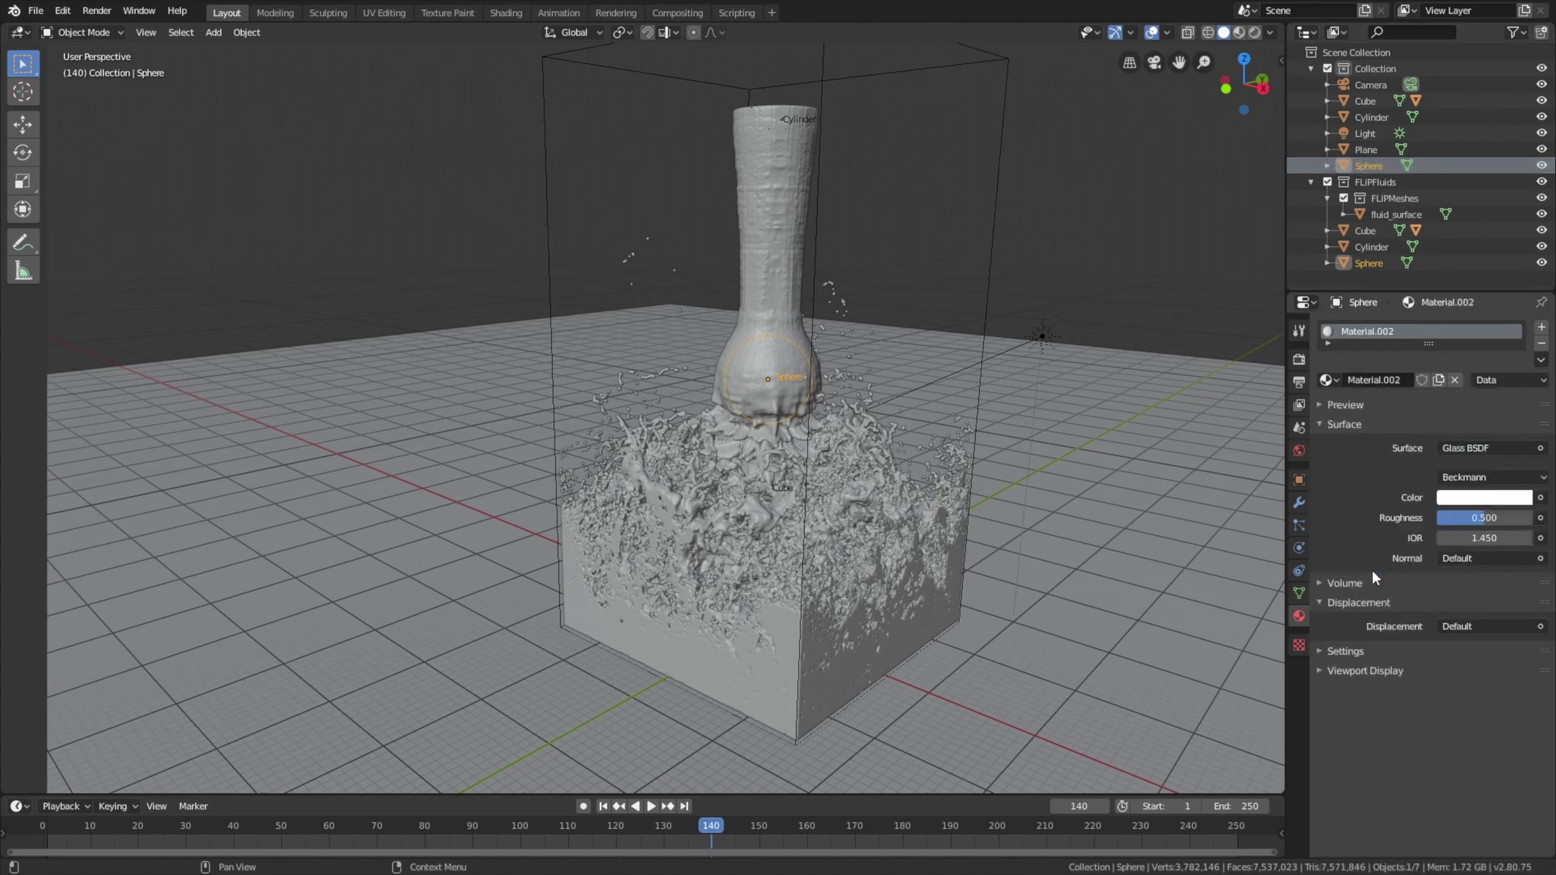
{"action": "key", "text": "BackSpace"}
Step: Tint the sphere's glass color with hue 0.628 and saturation 0.5, and check it in a rendered preview
{"action": "left_click", "coordinate": [1461, 500]}
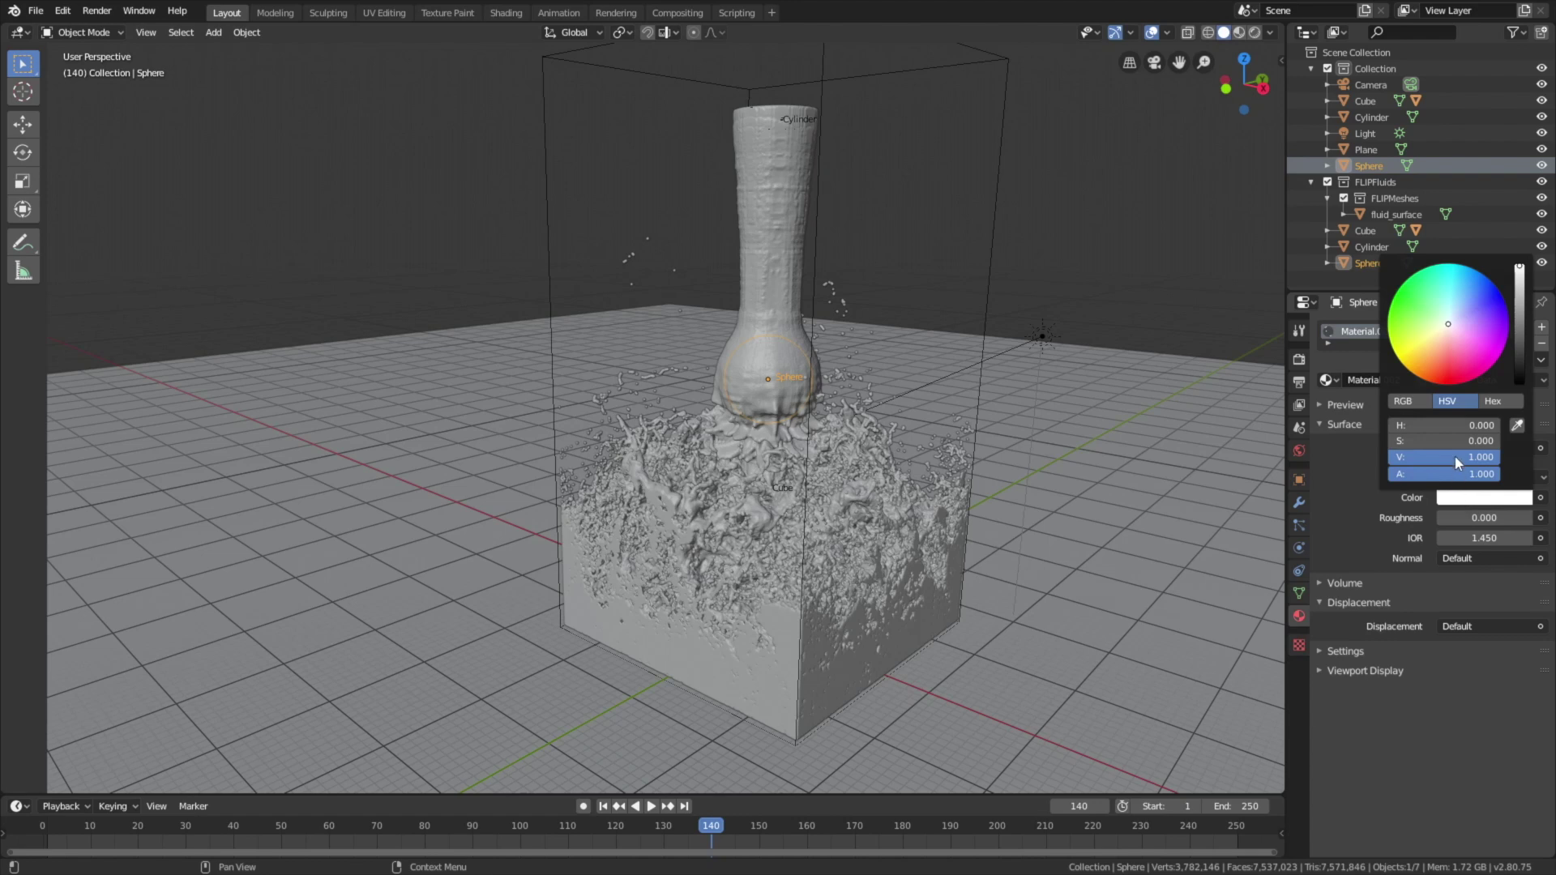
{"action": "left_click", "coordinate": [1449, 425]}
{"action": "key", "text": "BackSpace"}
{"action": "type", "text": "0.628"}
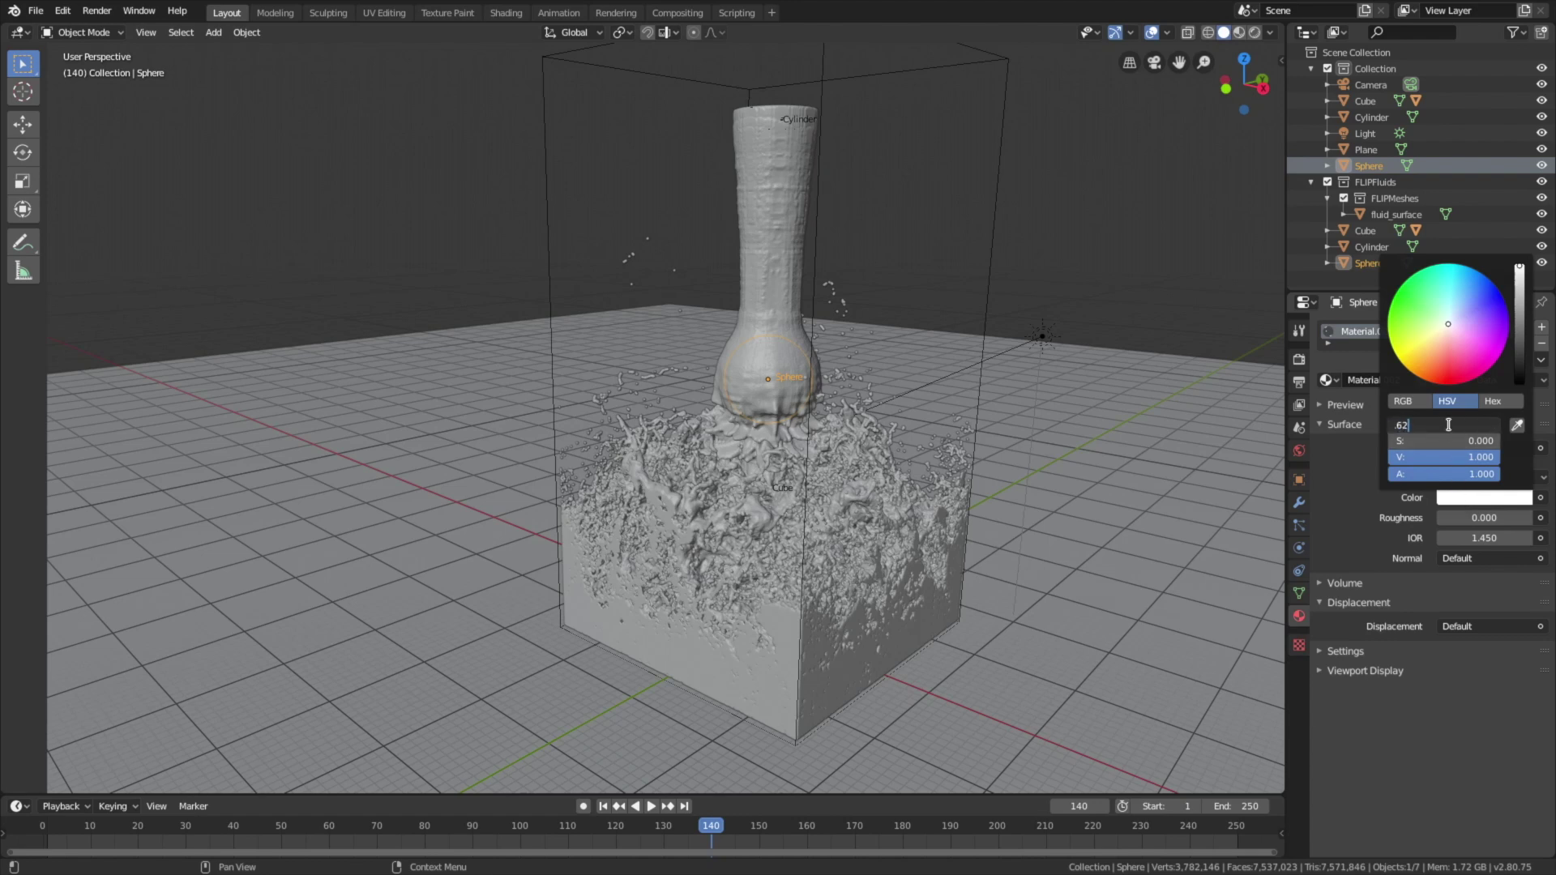
{"action": "key", "text": "Return"}
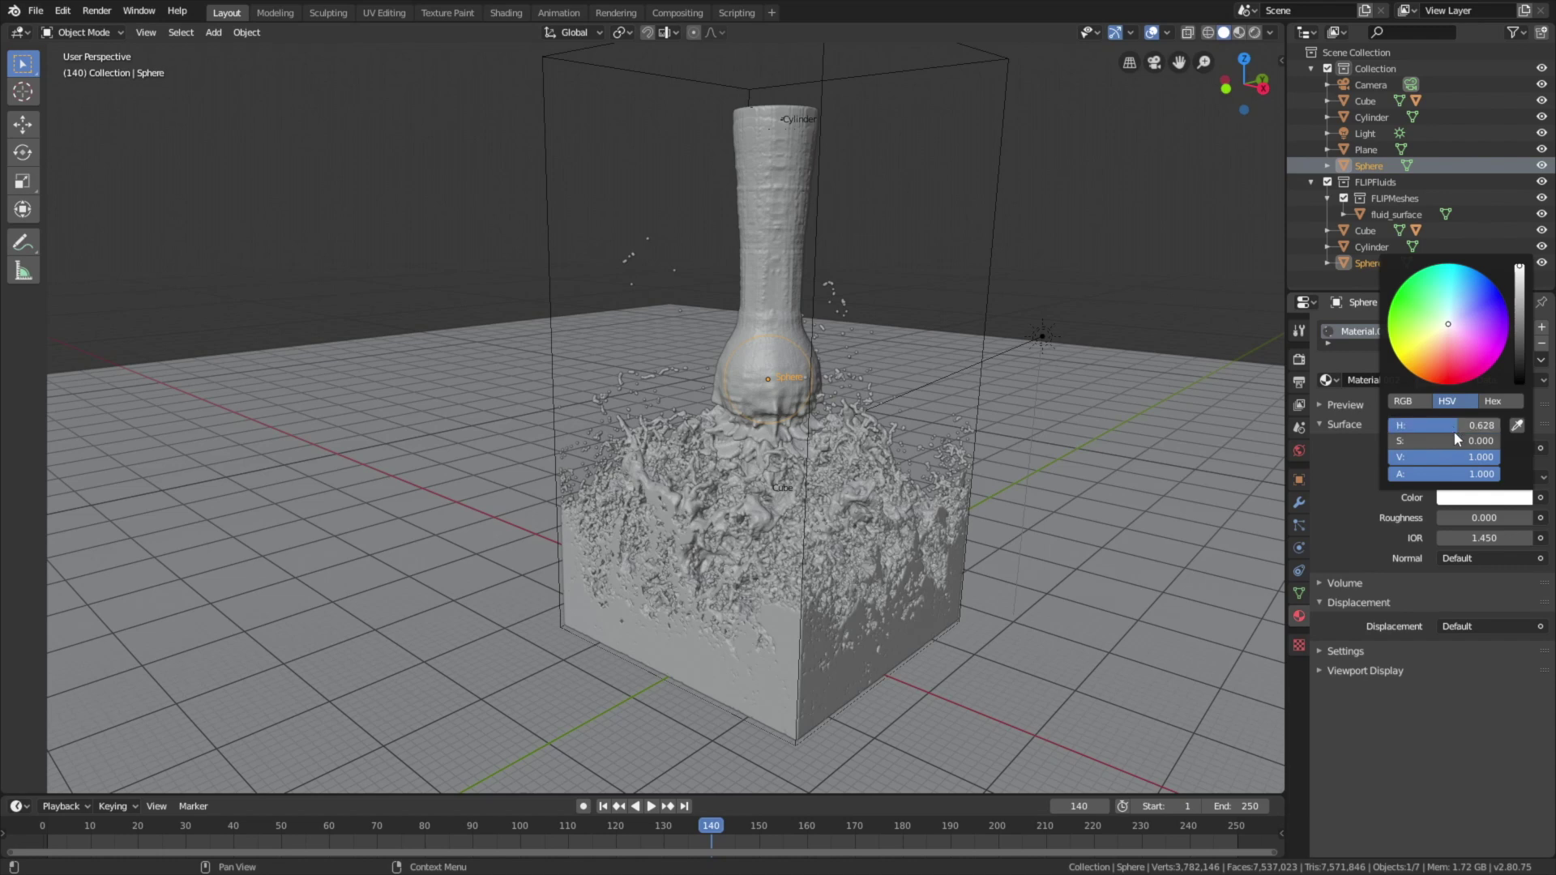
{"action": "left_click", "coordinate": [1459, 440]}
{"action": "type", "text": ".5"}
{"action": "key", "text": "Return"}
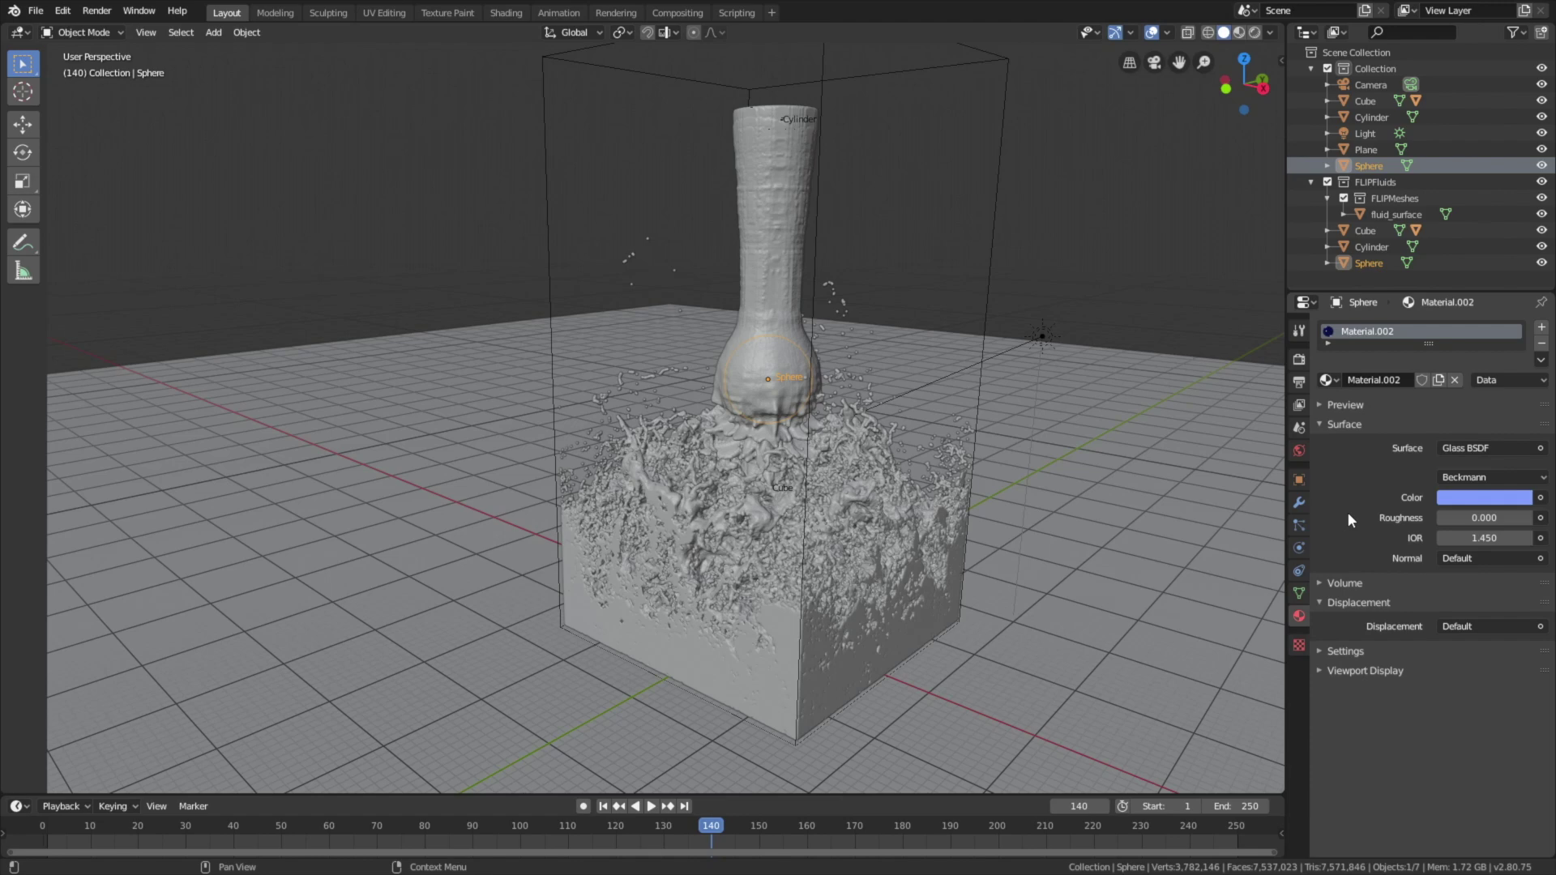
{"action": "left_click", "coordinate": [1255, 34]}
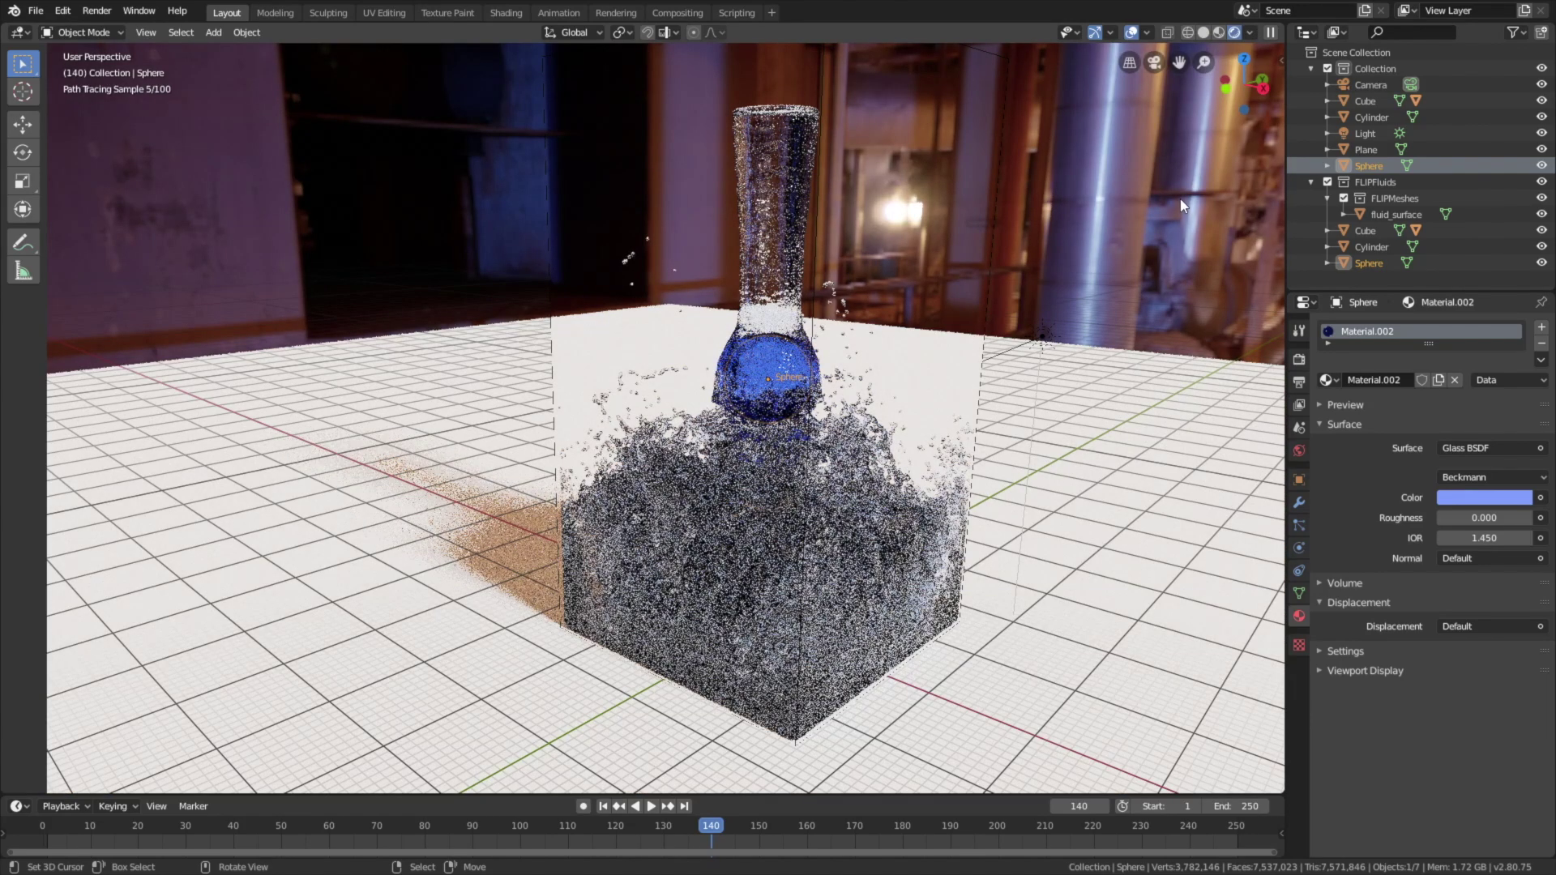
{"action": "left_click", "coordinate": [1205, 34]}
Step: Scale the ground plane up about 9 times so it extends to the horizon in the view
{"action": "left_click", "coordinate": [1131, 359]}
{"action": "scroll", "coordinate": [1054, 393], "scroll_direction": "down", "scroll_amount": 6}
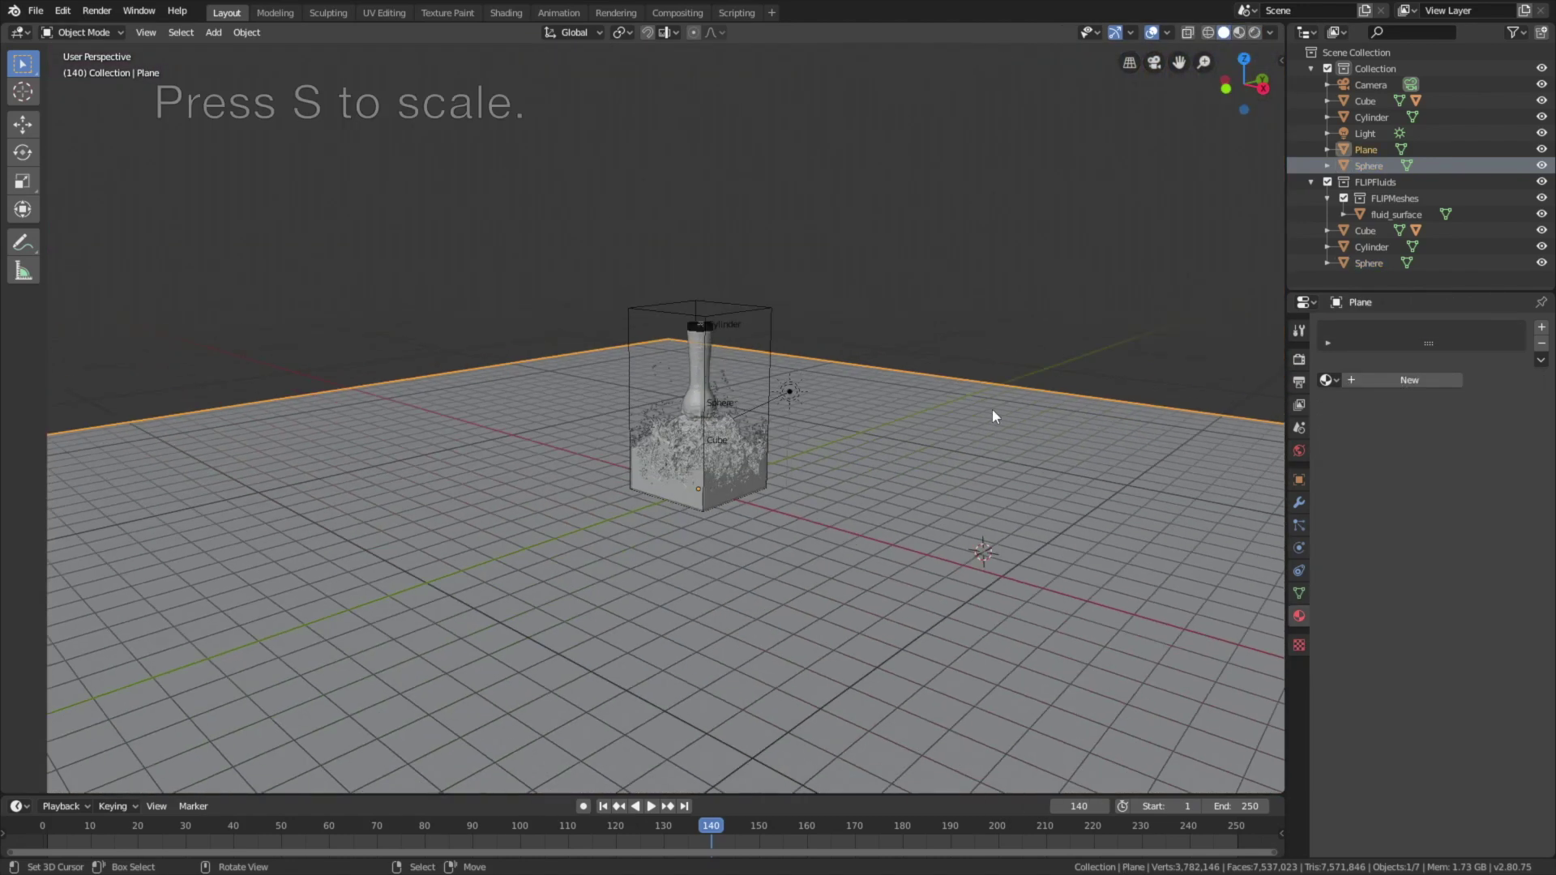
{"action": "key", "text": "s"}
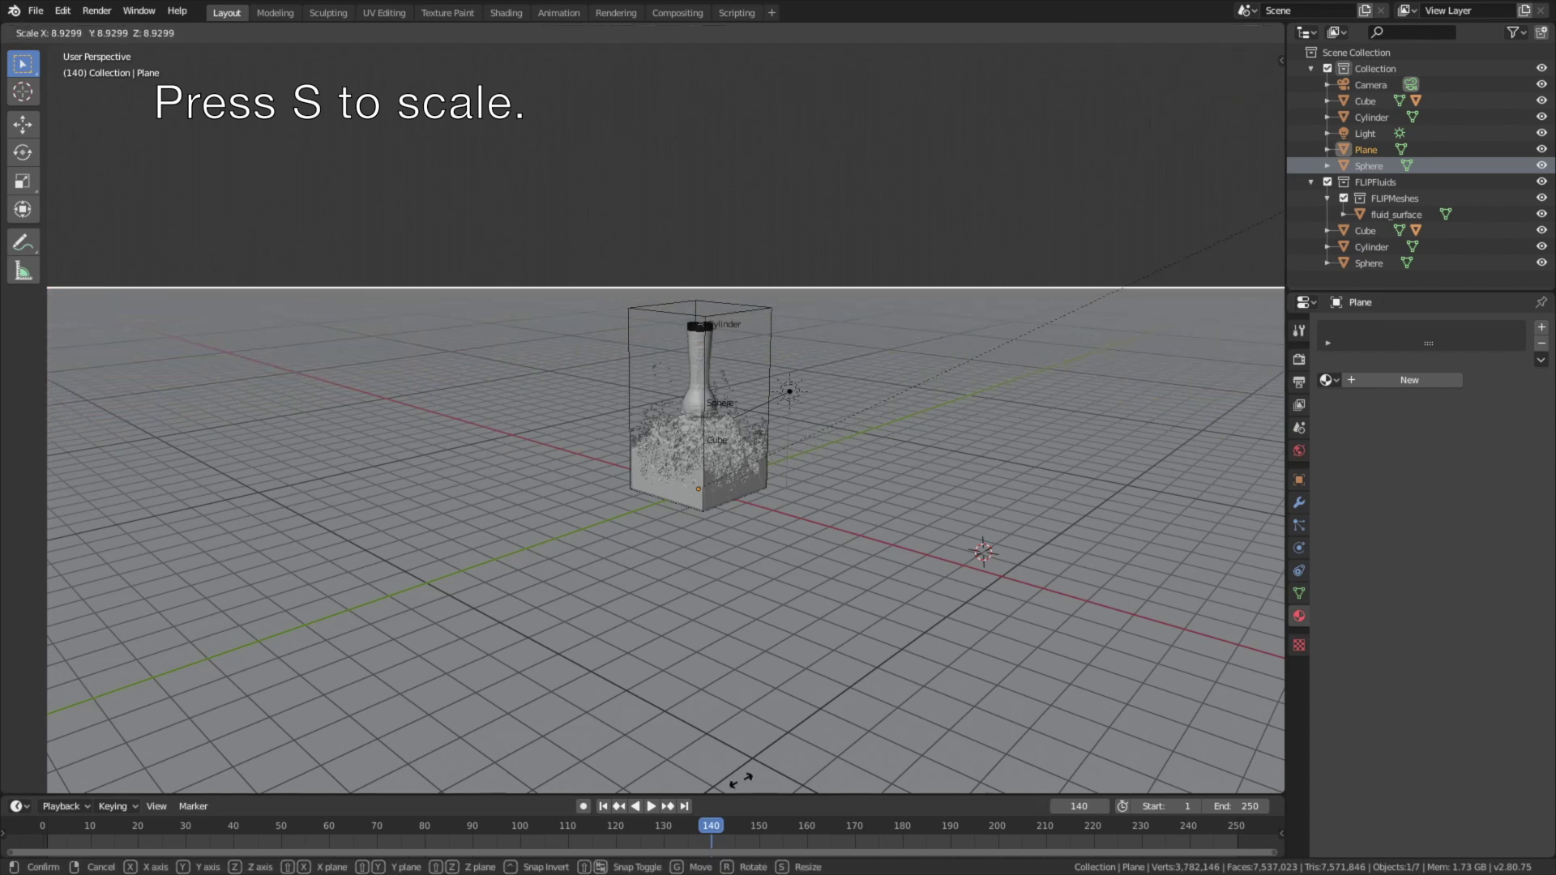
{"action": "left_click", "coordinate": [495, 485]}
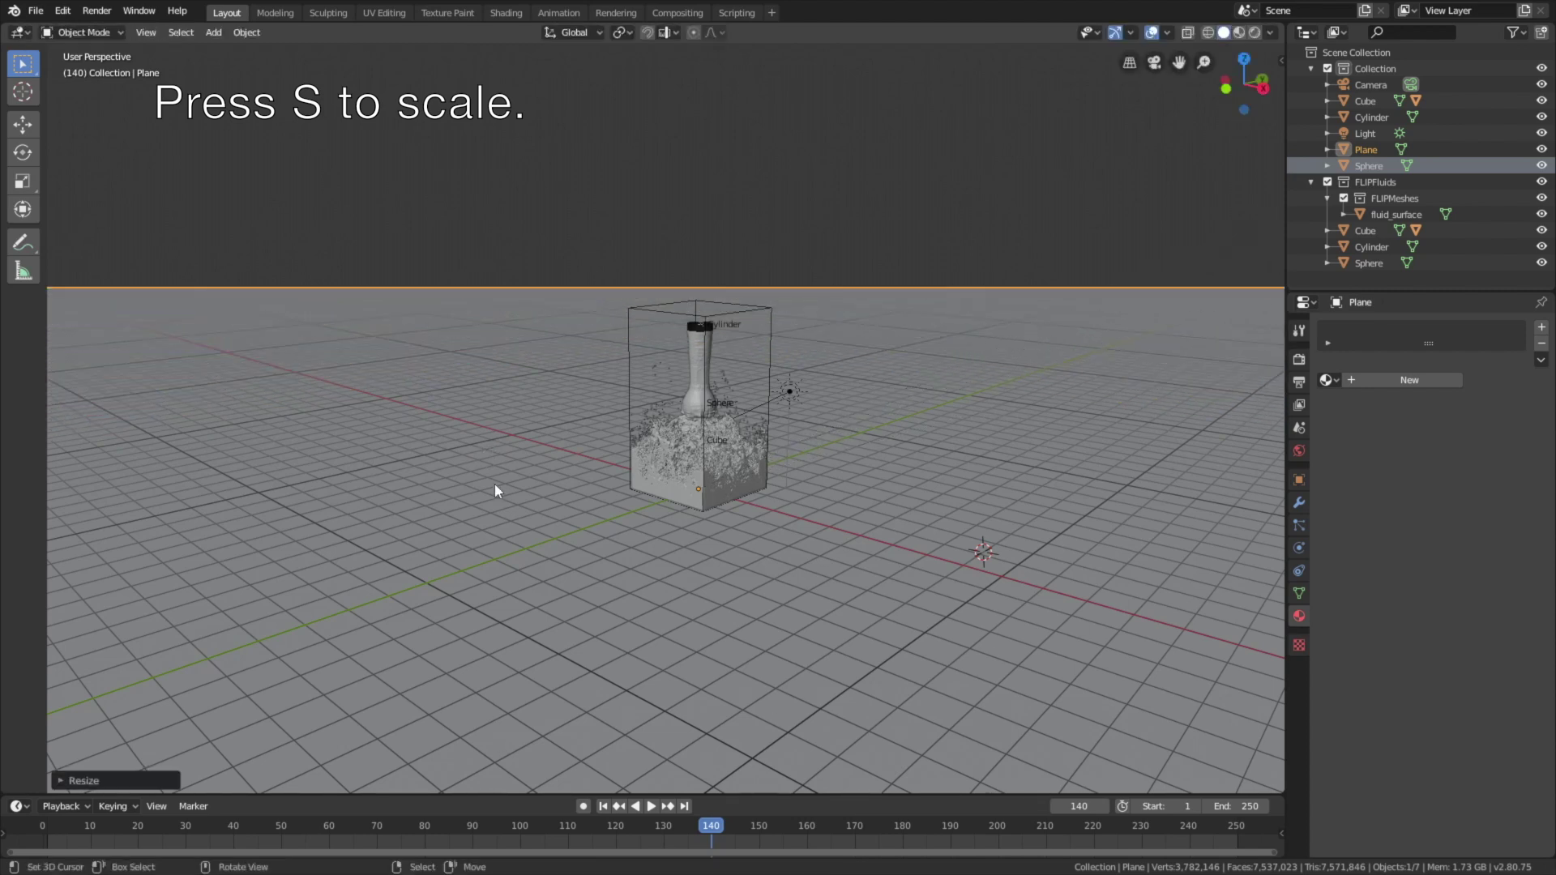
Step: Give the ground plane a new material with a Diffuse BSDF surface shader and a slightly darker light grey color
{"action": "left_click", "coordinate": [1440, 380]}
{"action": "left_click", "coordinate": [1508, 448]}
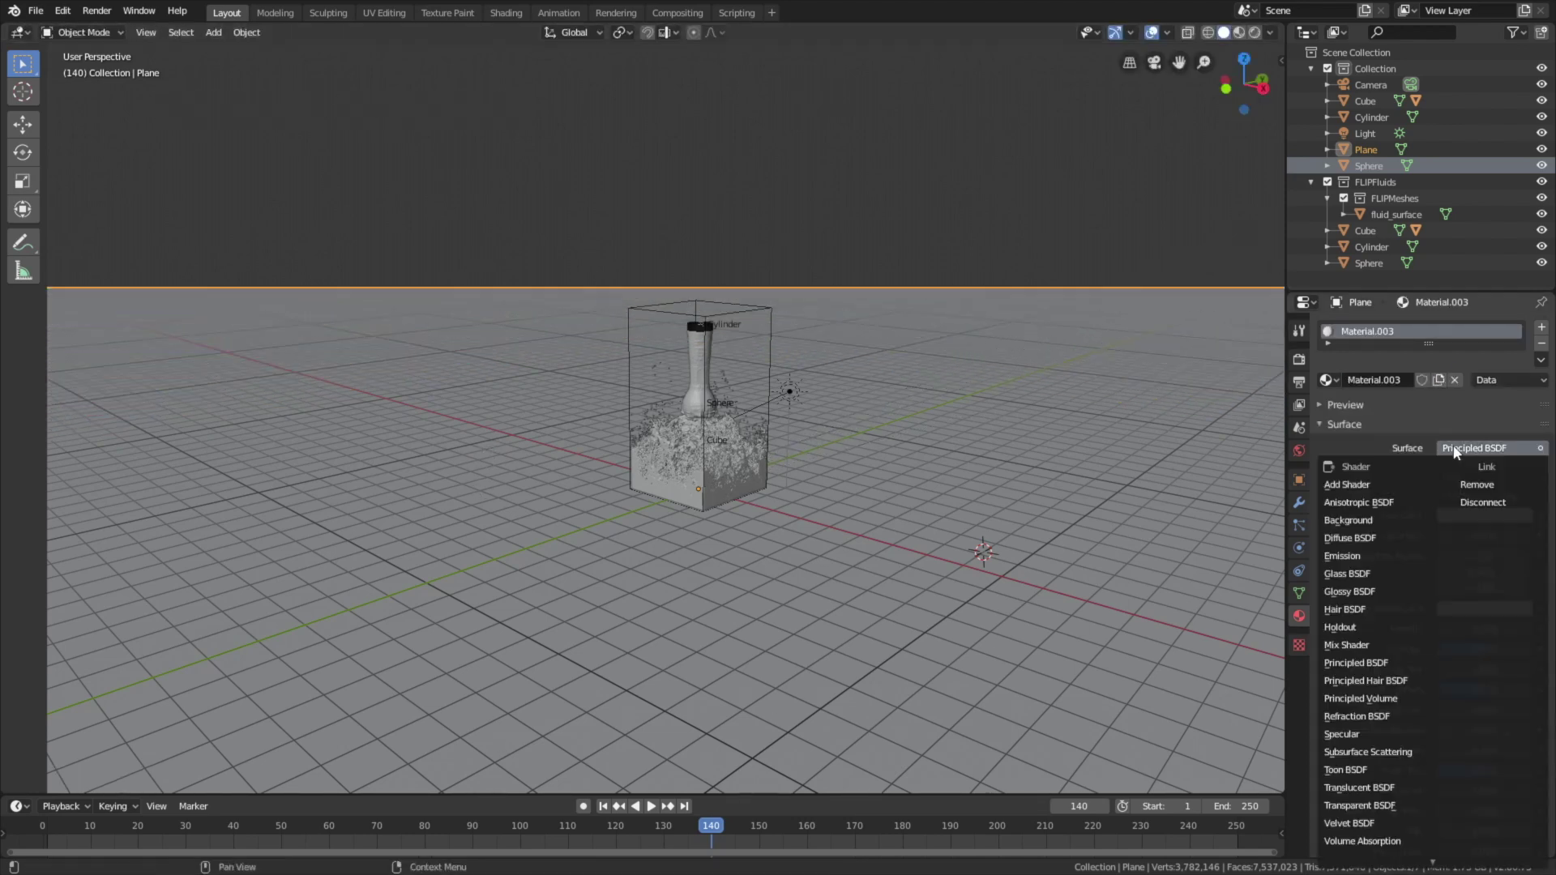
{"action": "left_click", "coordinate": [1351, 539]}
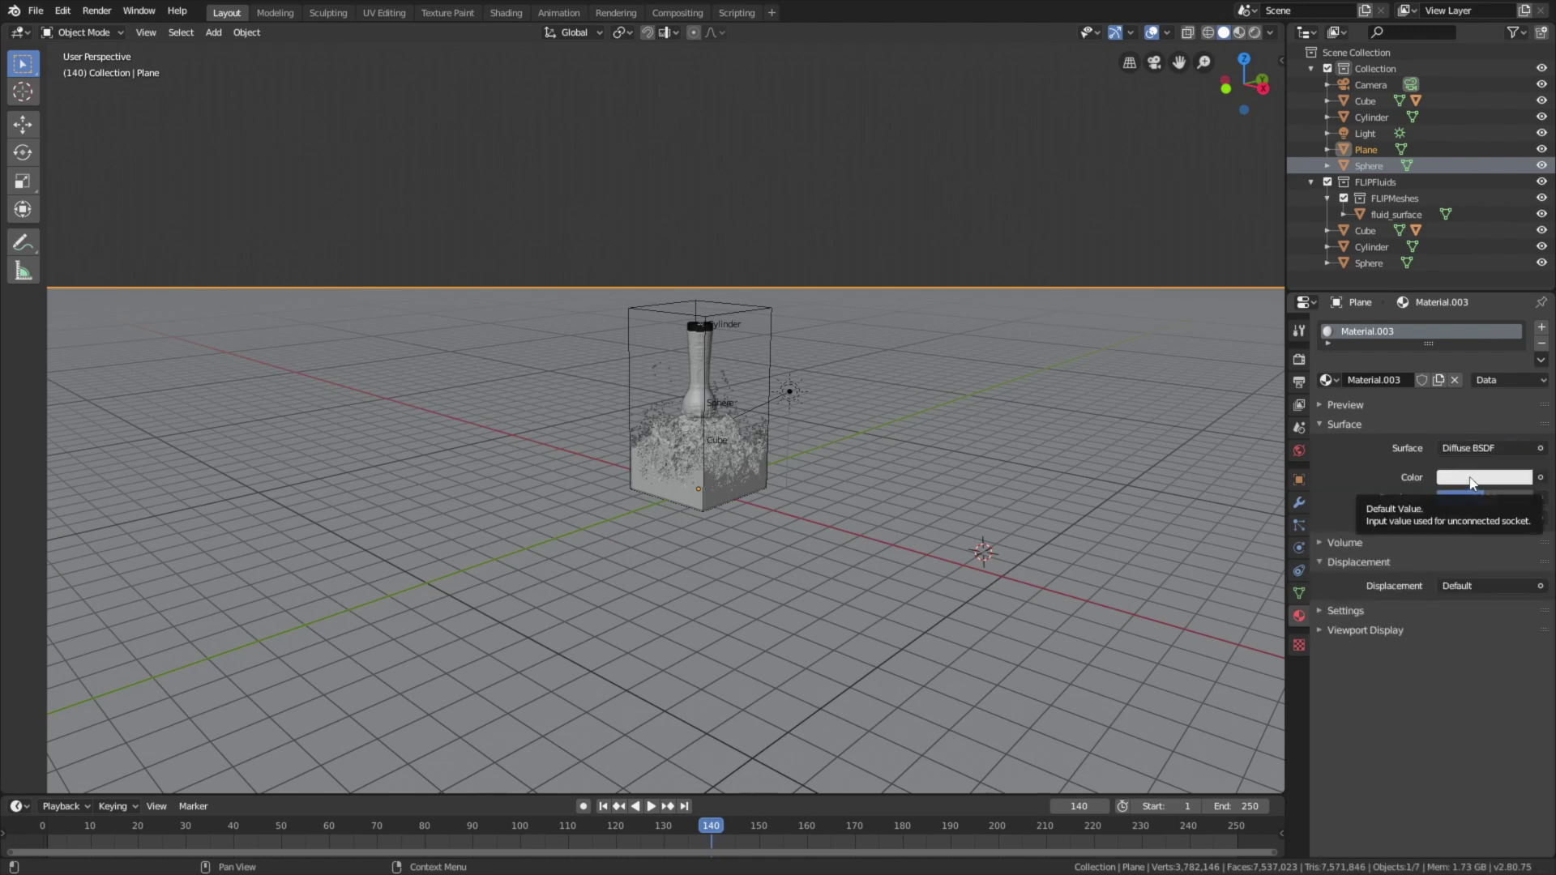
{"action": "left_click", "coordinate": [1473, 480]}
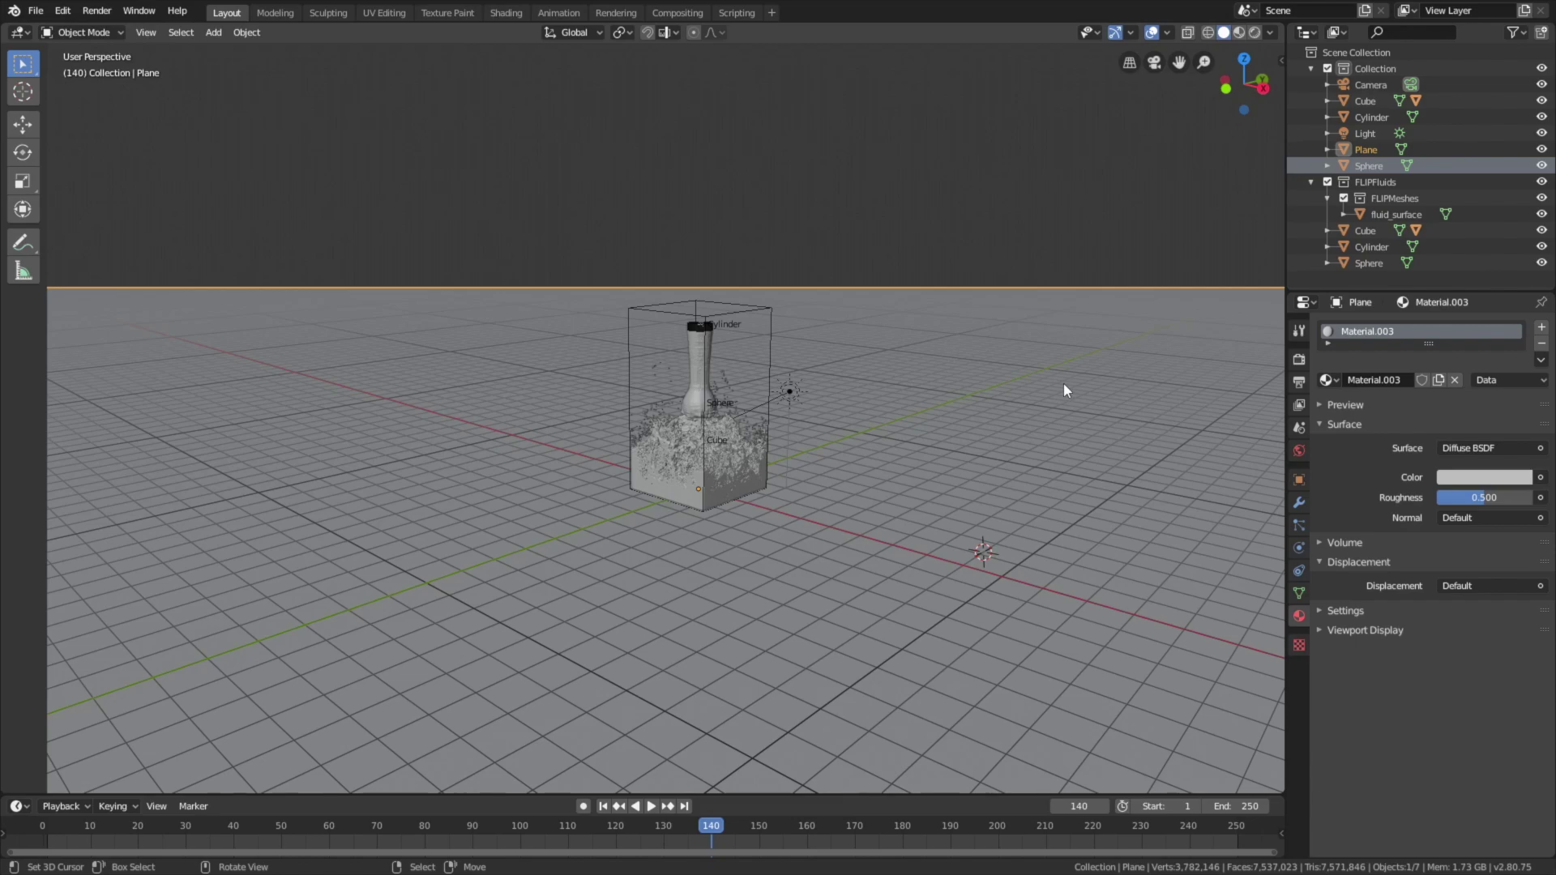
Step: Check the ground material in a rendered preview, hide the viewport overlays and return to solid shading
{"action": "left_click", "coordinate": [1256, 32]}
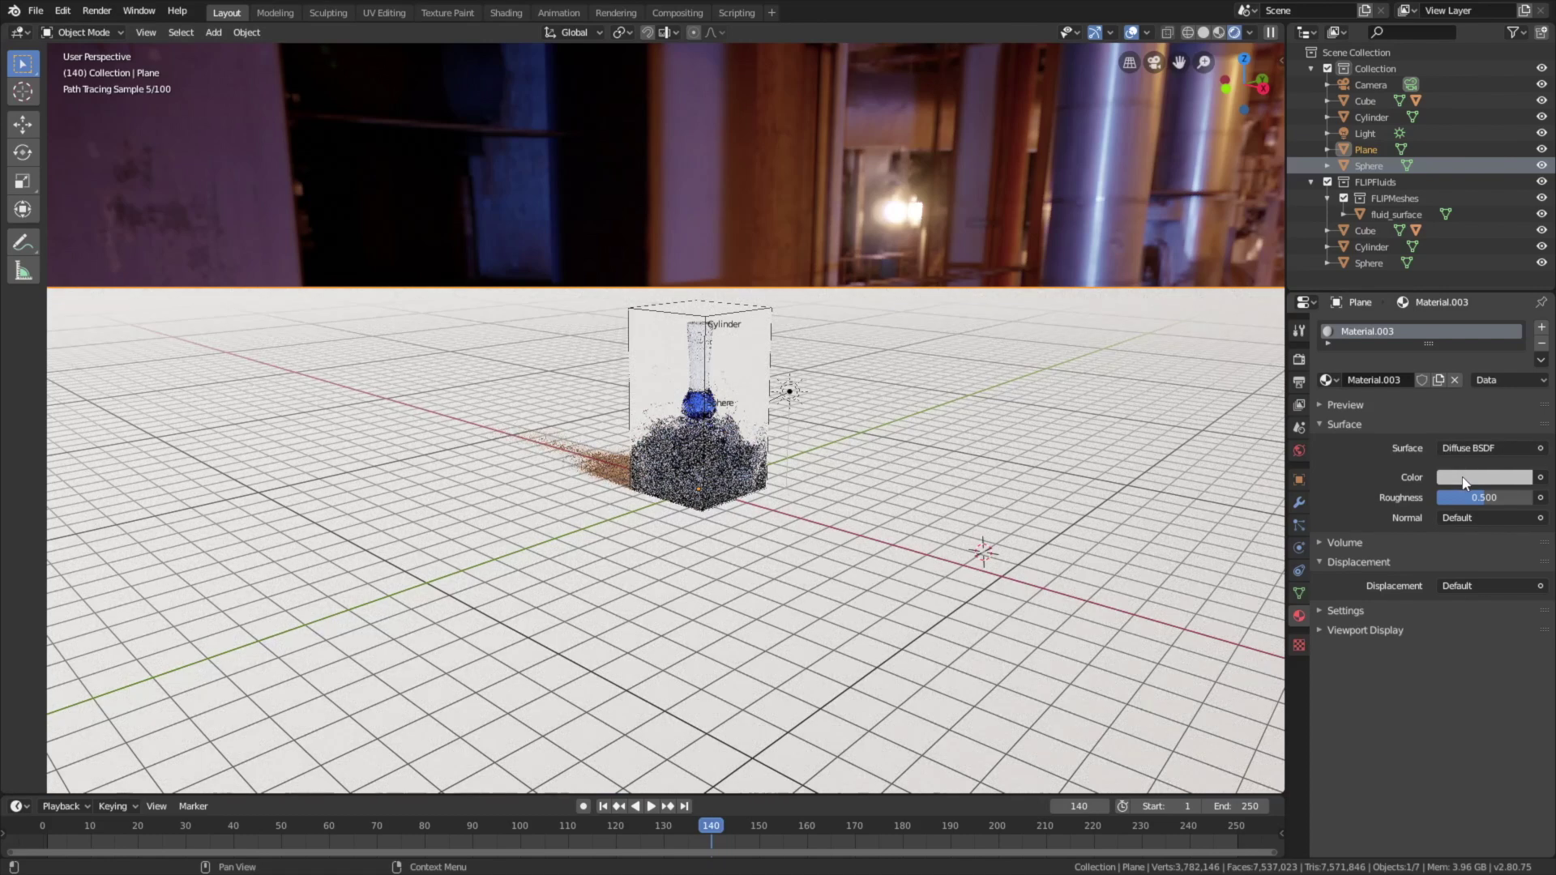
{"action": "left_click", "coordinate": [1133, 34]}
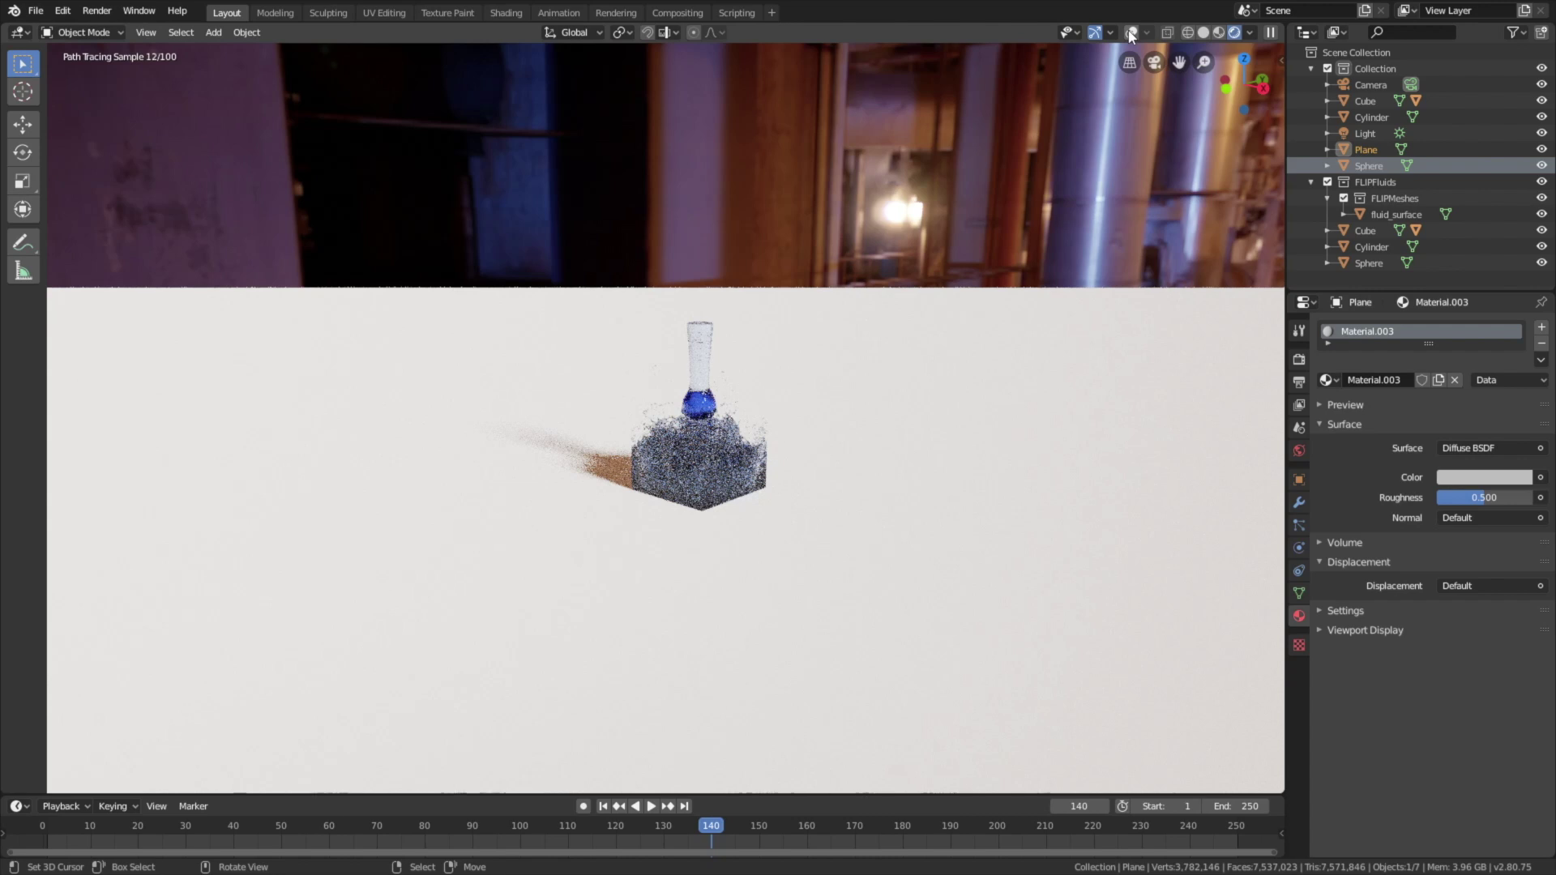
{"action": "left_click", "coordinate": [1203, 35]}
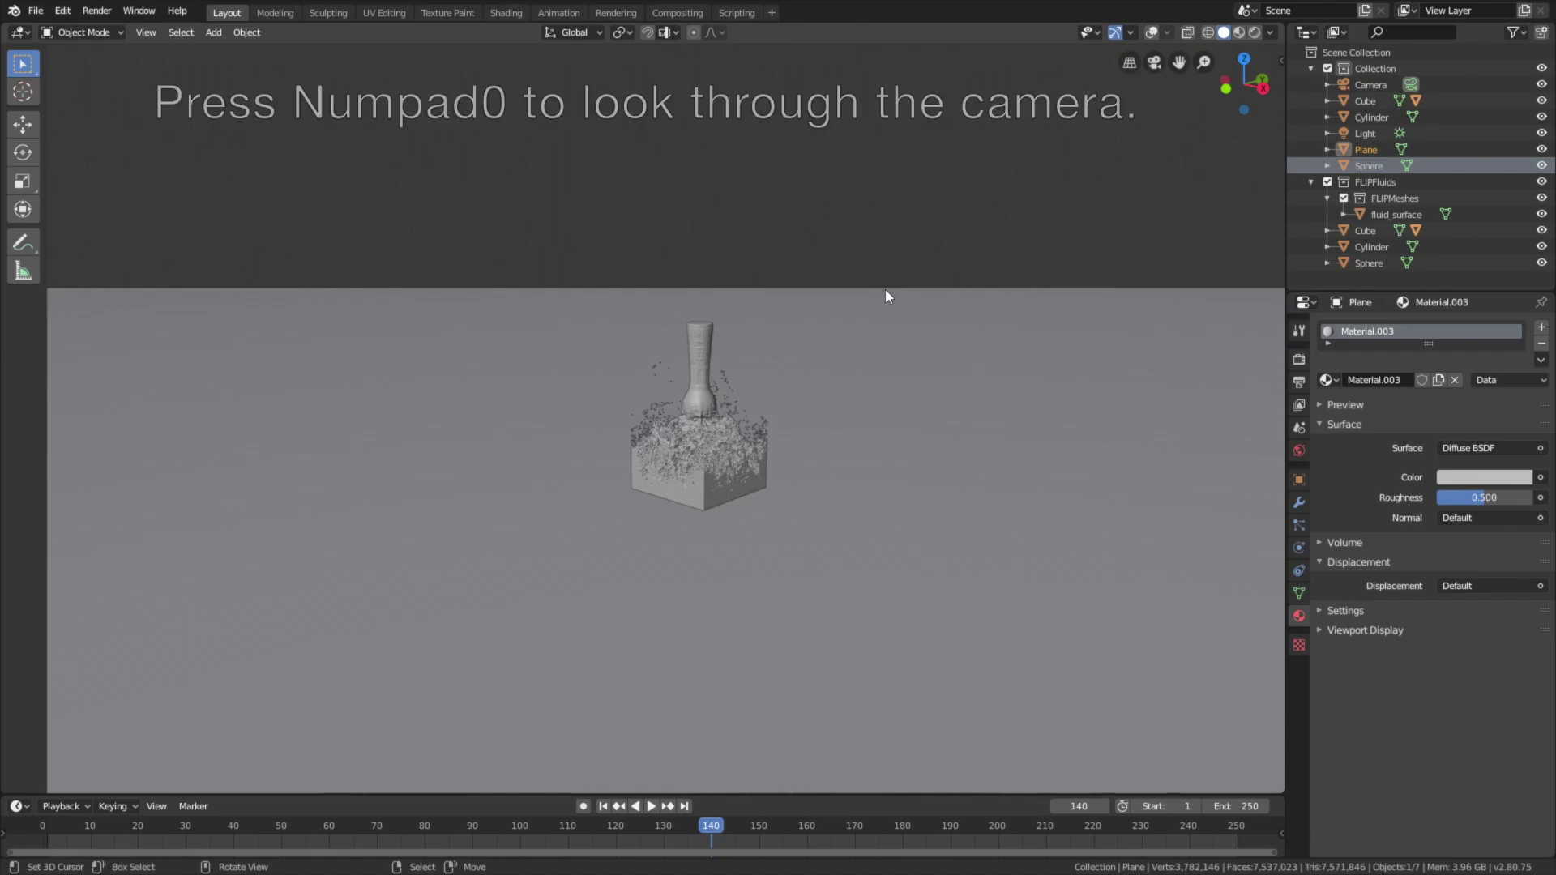
Step: Look through the camera, select it and set its clip end distance to 10000 m
{"action": "key", "text": "KP_0"}
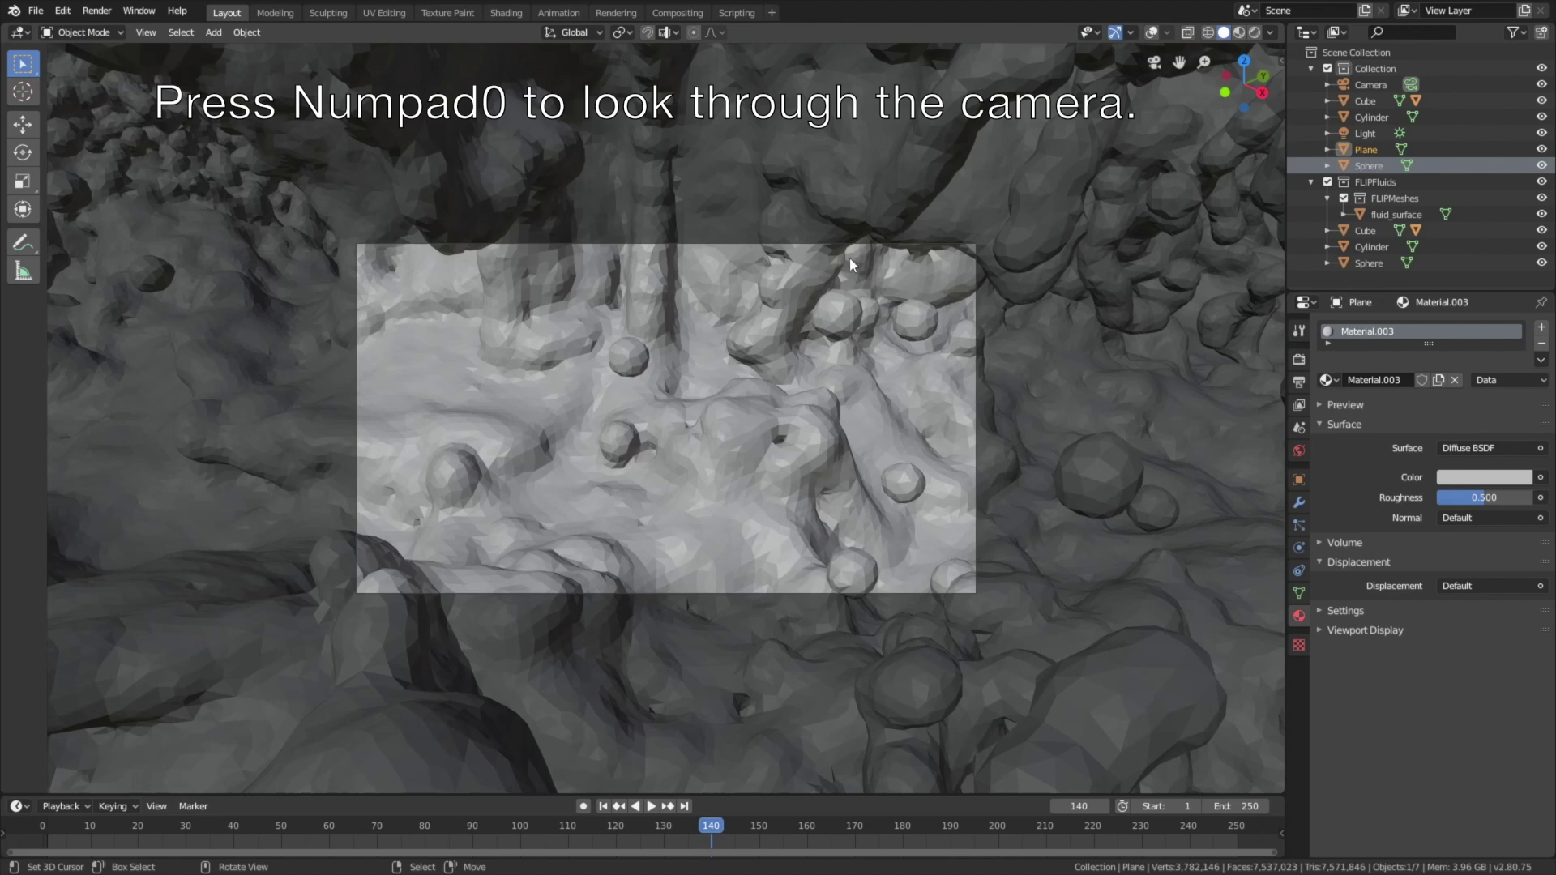
{"action": "left_click", "coordinate": [853, 250]}
{"action": "left_click", "coordinate": [853, 247]}
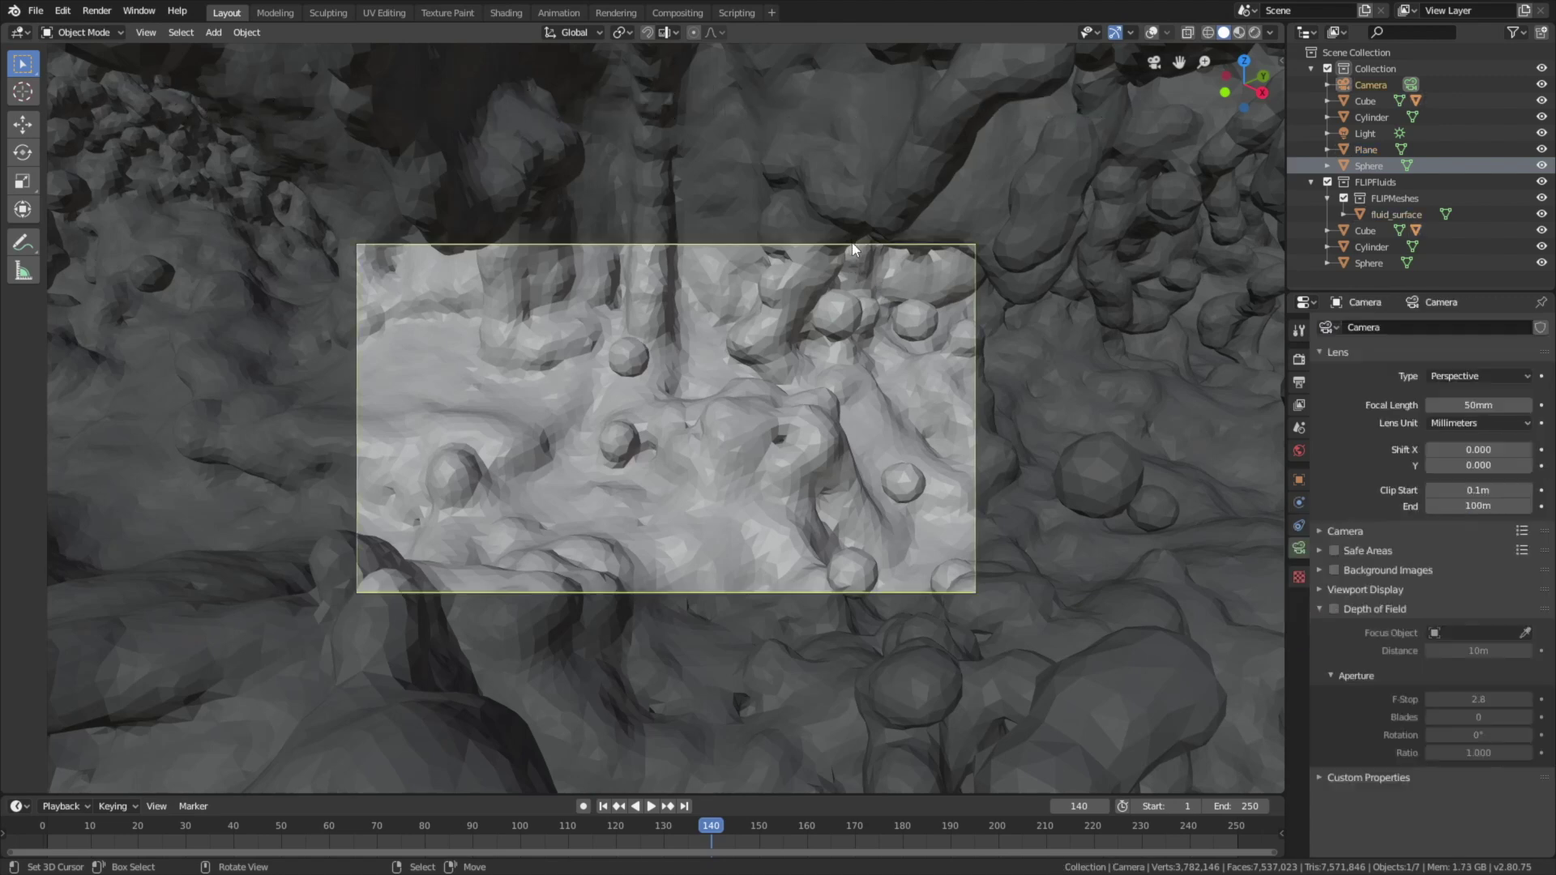
{"action": "left_click", "coordinate": [1492, 503]}
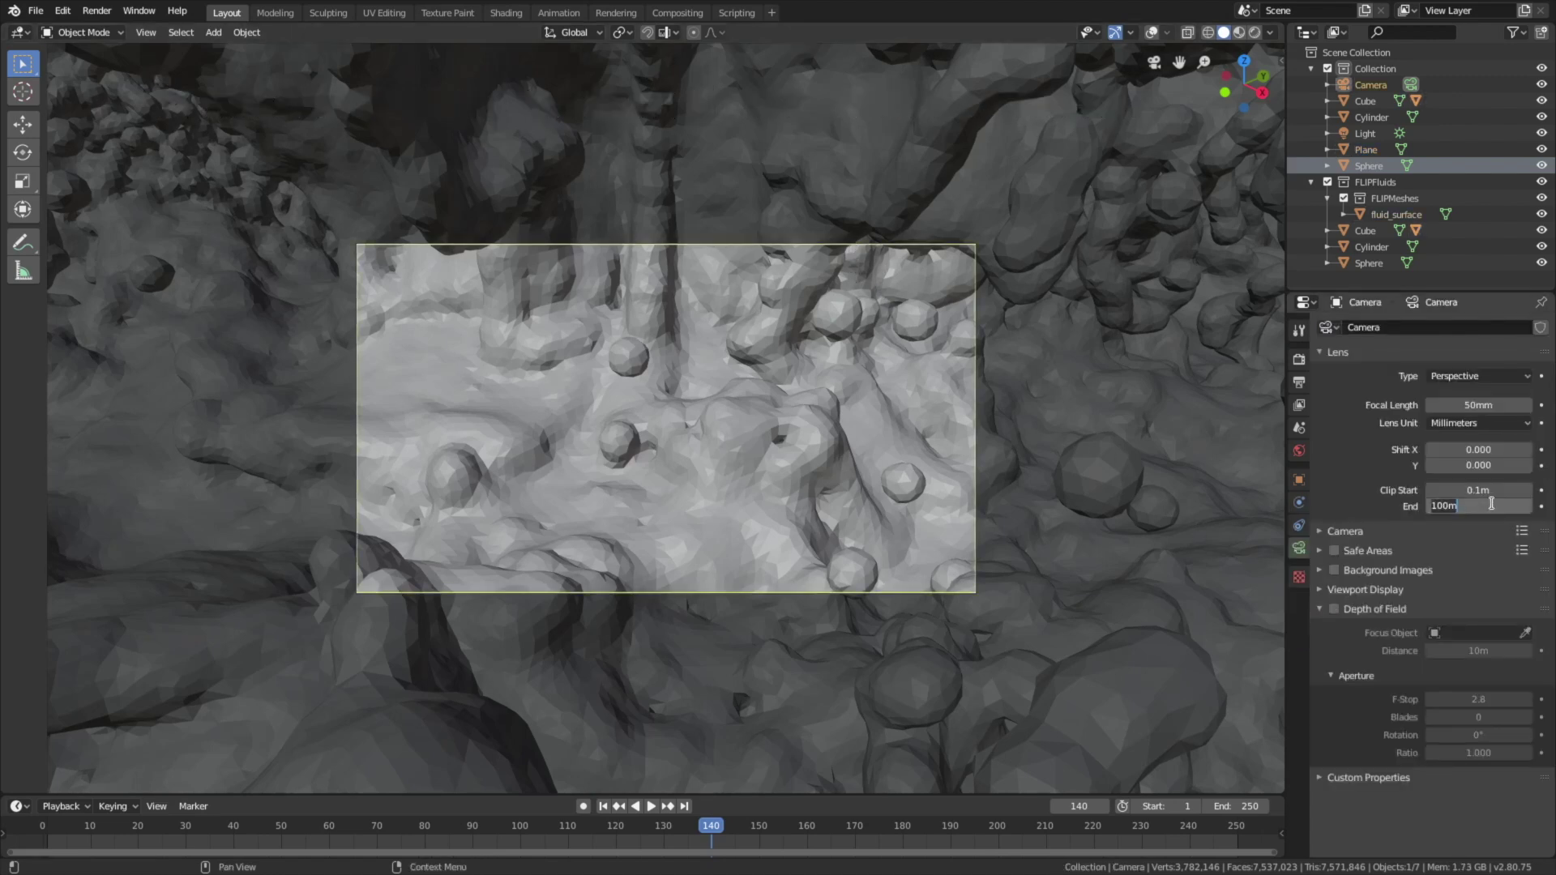
{"action": "key", "text": "BackSpace"}
{"action": "type", "text": "00"}
{"action": "key", "text": "Return"}
Step: Lock the camera to the view and reposition it so the whole fluid column and fluid-filled box sit centered in the frame
{"action": "key", "text": "n"}
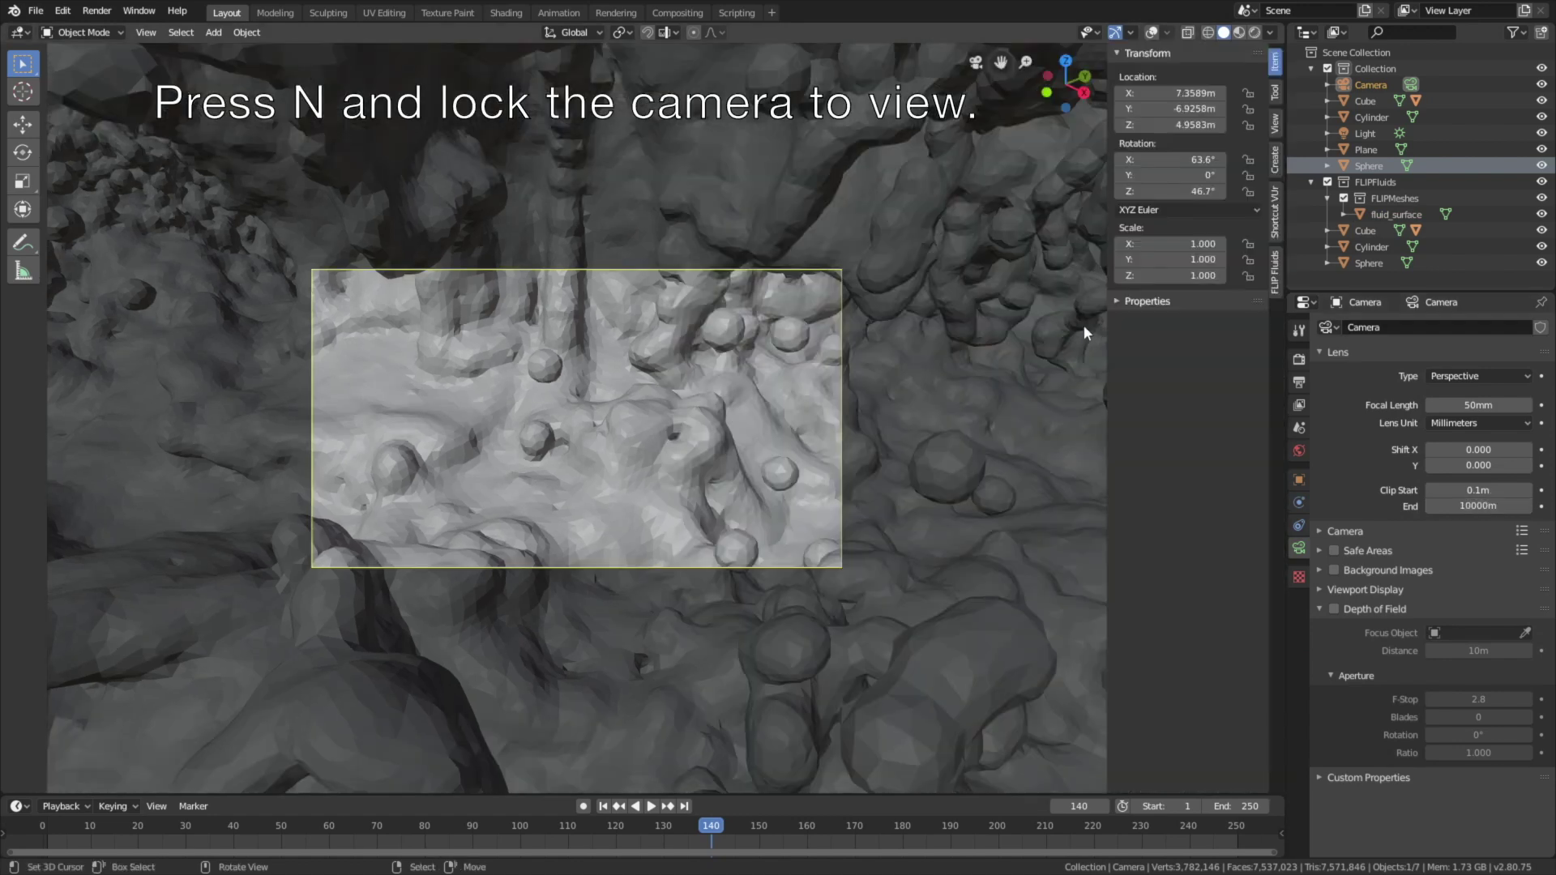
{"action": "left_click", "coordinate": [1275, 123]}
{"action": "left_click", "coordinate": [1255, 253]}
{"action": "scroll", "coordinate": [835, 399], "scroll_direction": "down", "scroll_amount": 10}
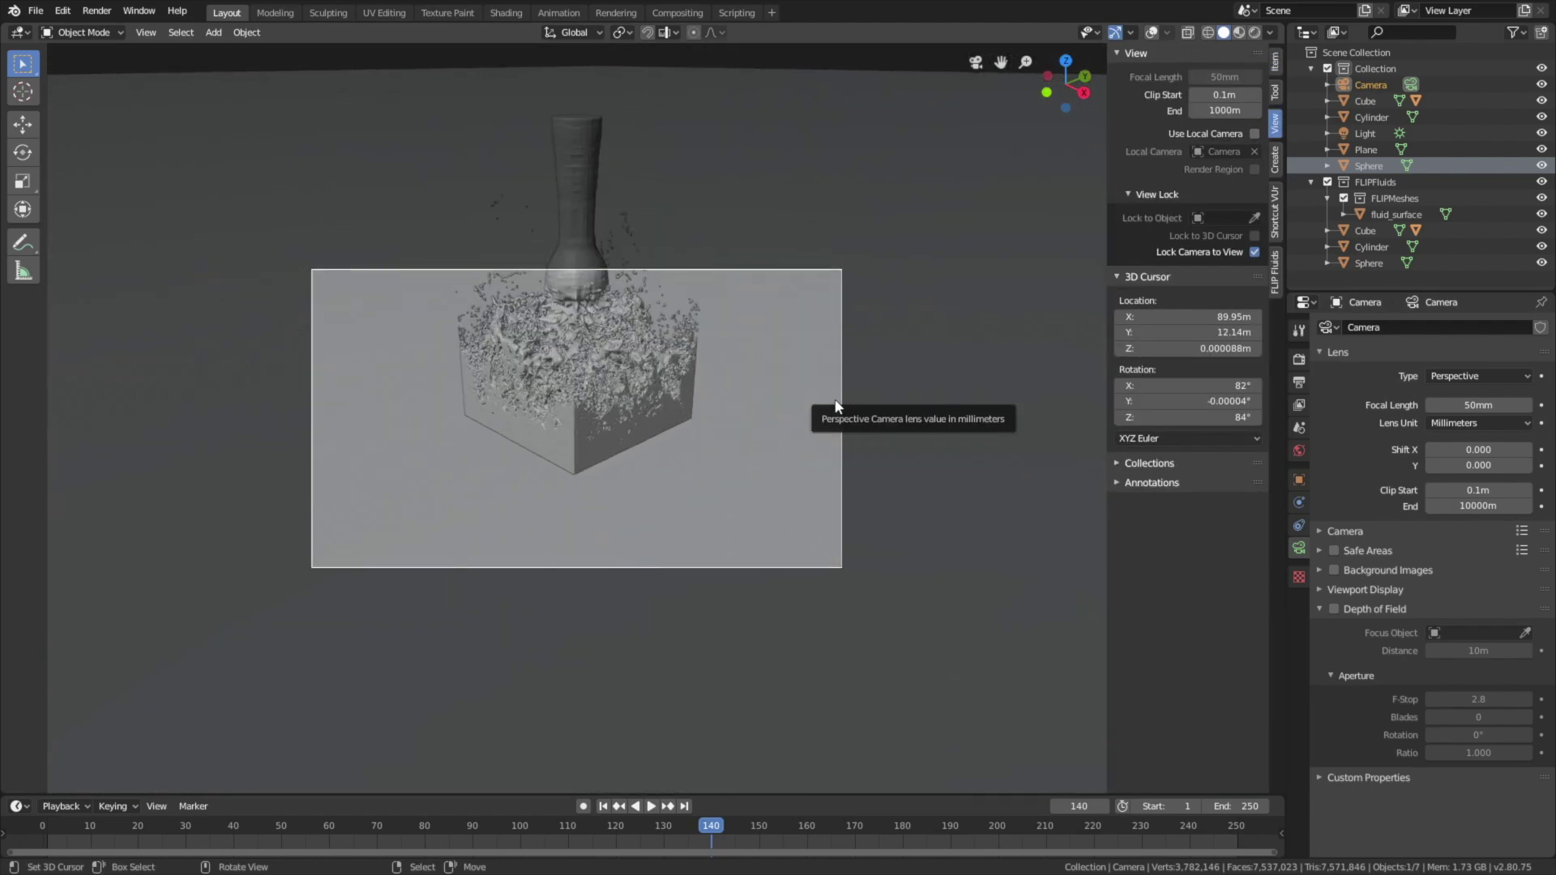
{"action": "middle_click_drag", "start_coordinate": [767, 341], "coordinate": [786, 431], "text": "shift"}
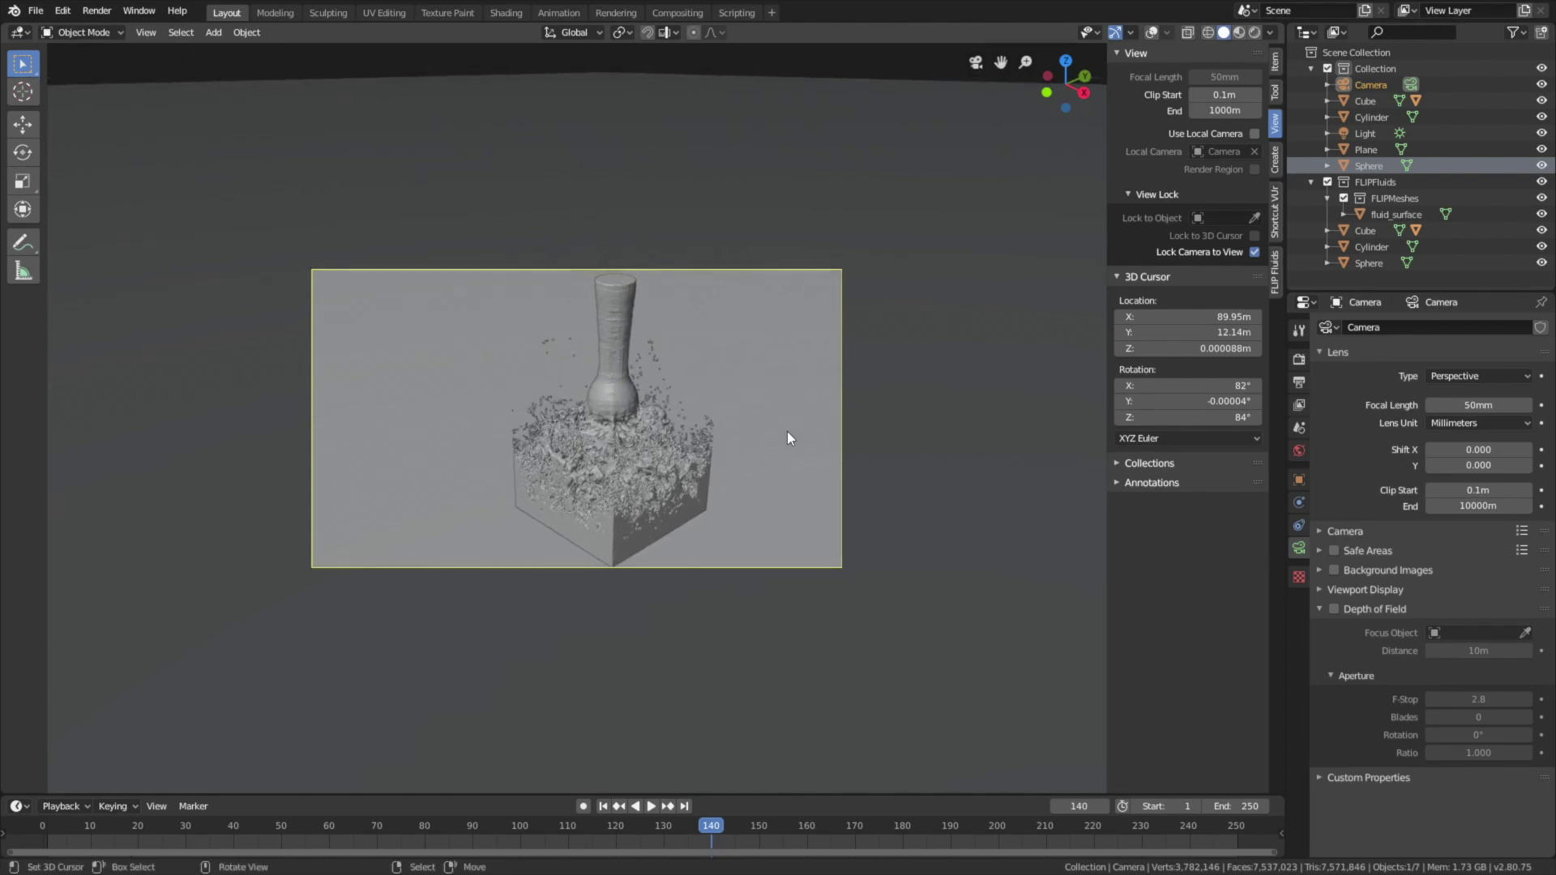
{"action": "key", "text": "shift+grave"}
{"action": "key", "text": "w"}
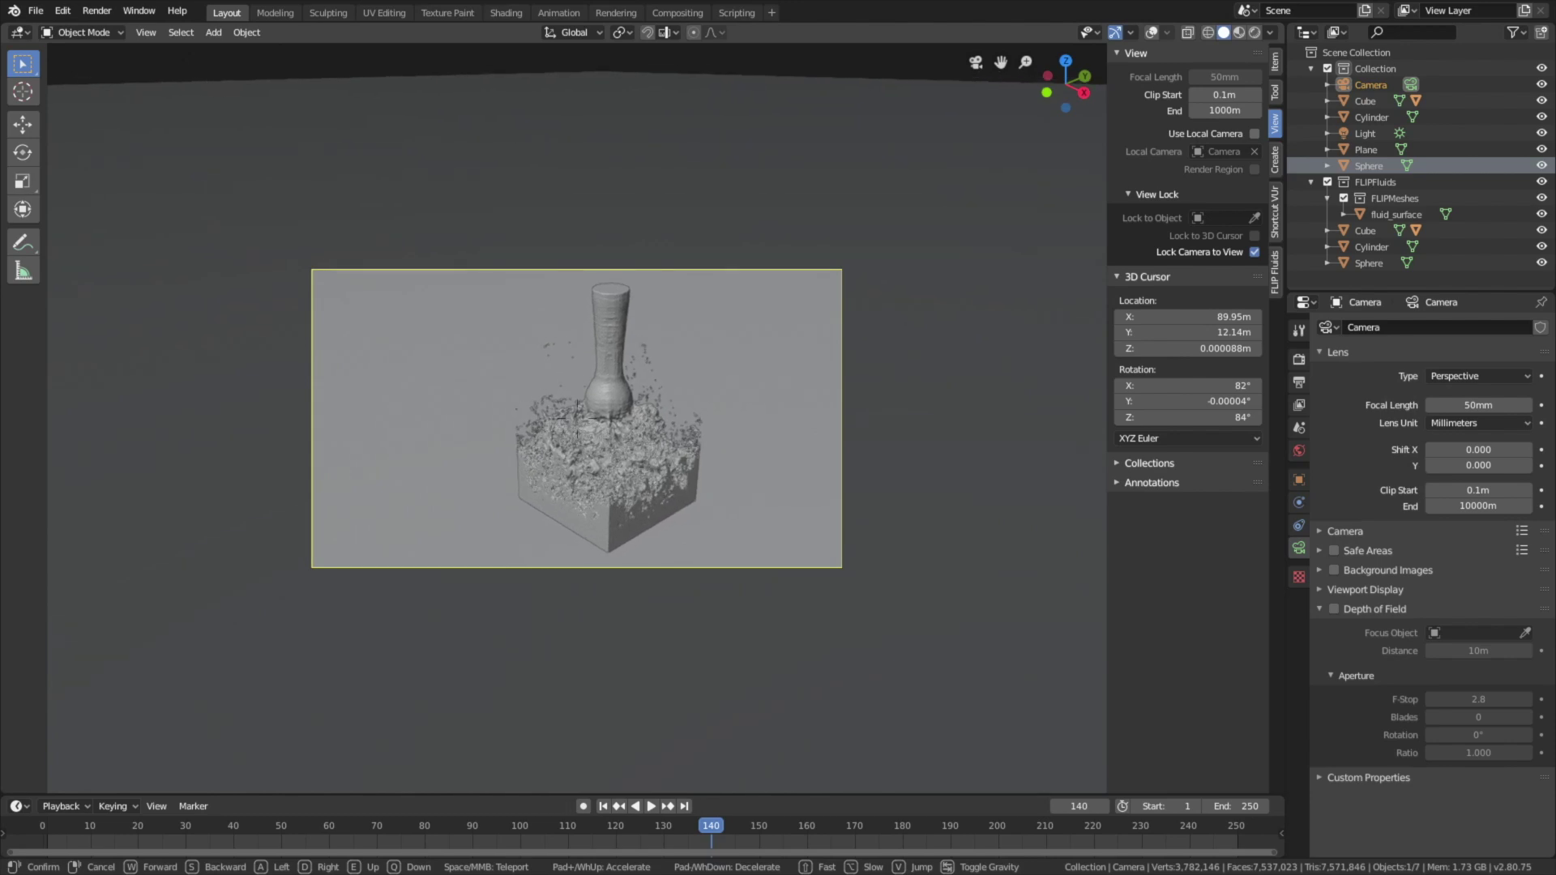
{"action": "left_click", "coordinate": [577, 418]}
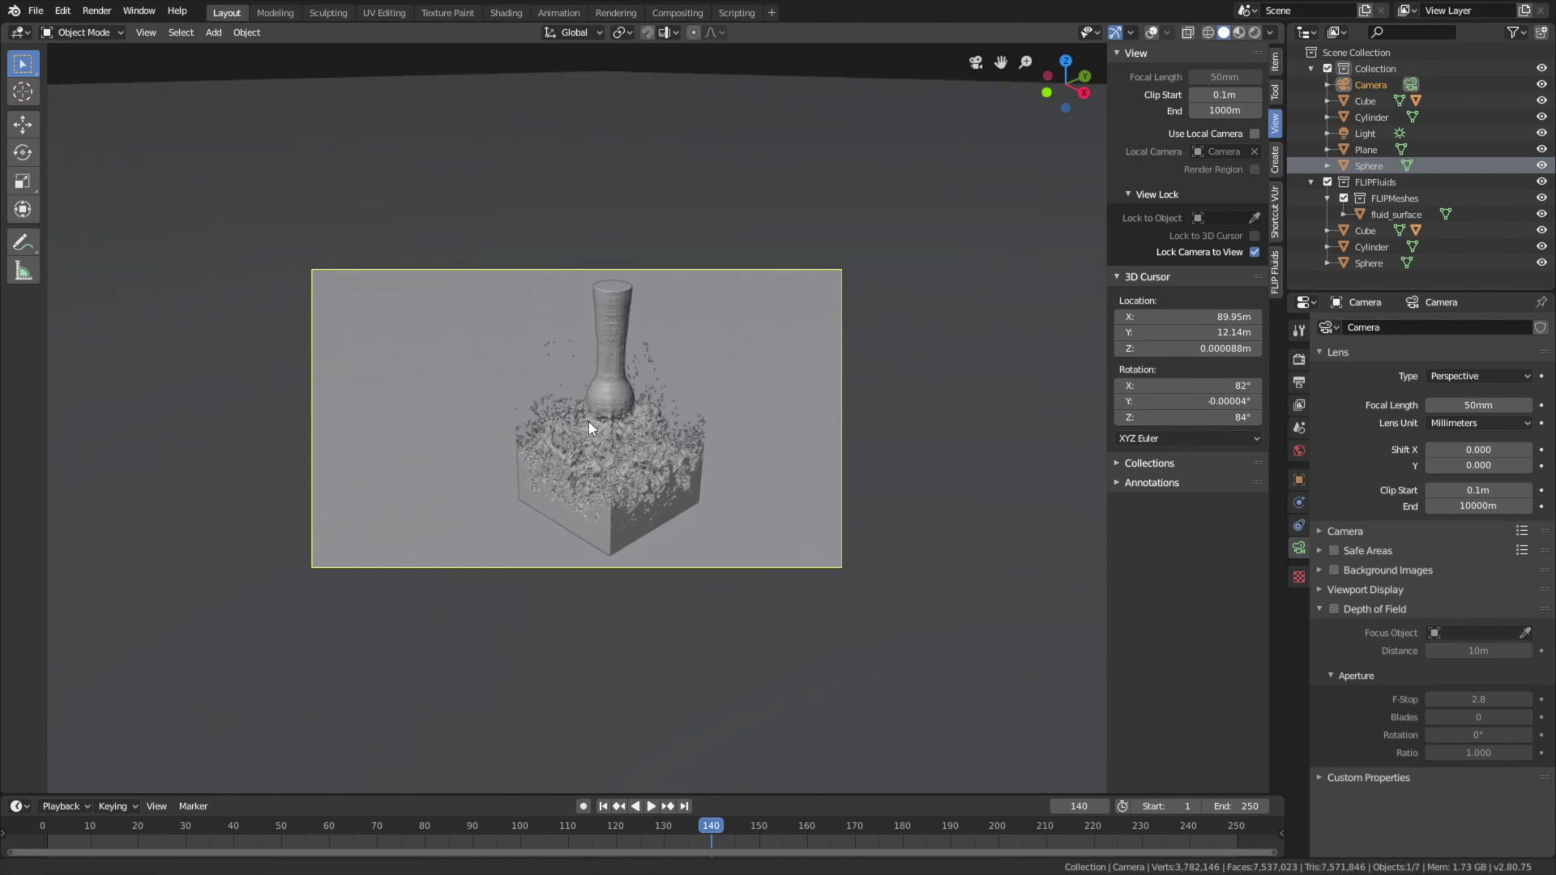
{"action": "middle_click_drag", "start_coordinate": [581, 423], "coordinate": [567, 421], "text": "shift"}
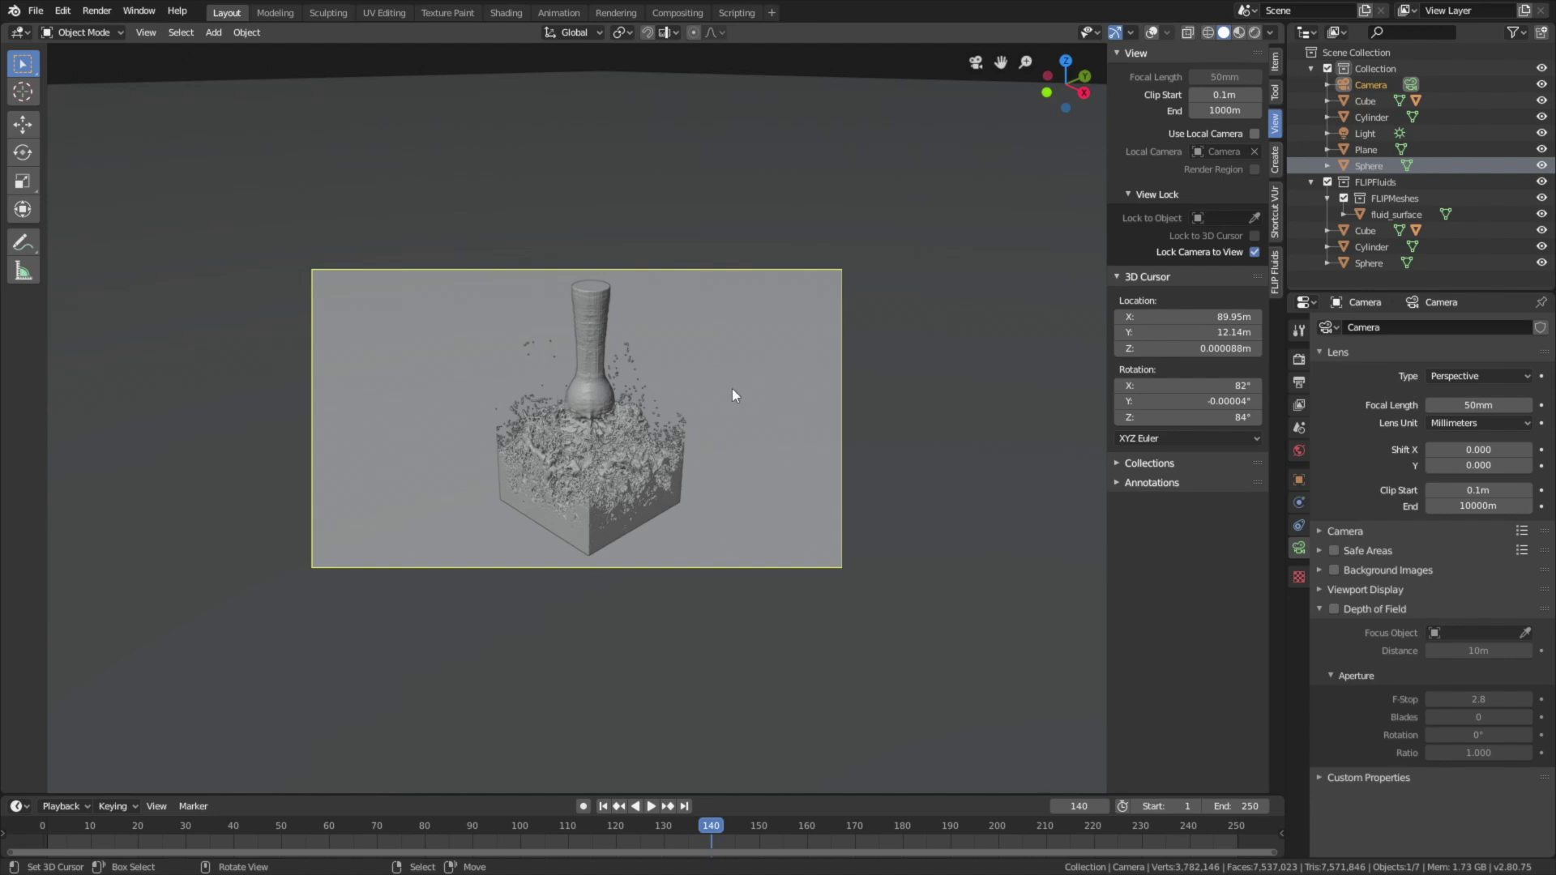
Step: Set the Cycles render device to GPU Compute and the render tile X size to 512
{"action": "left_click", "coordinate": [1300, 359]}
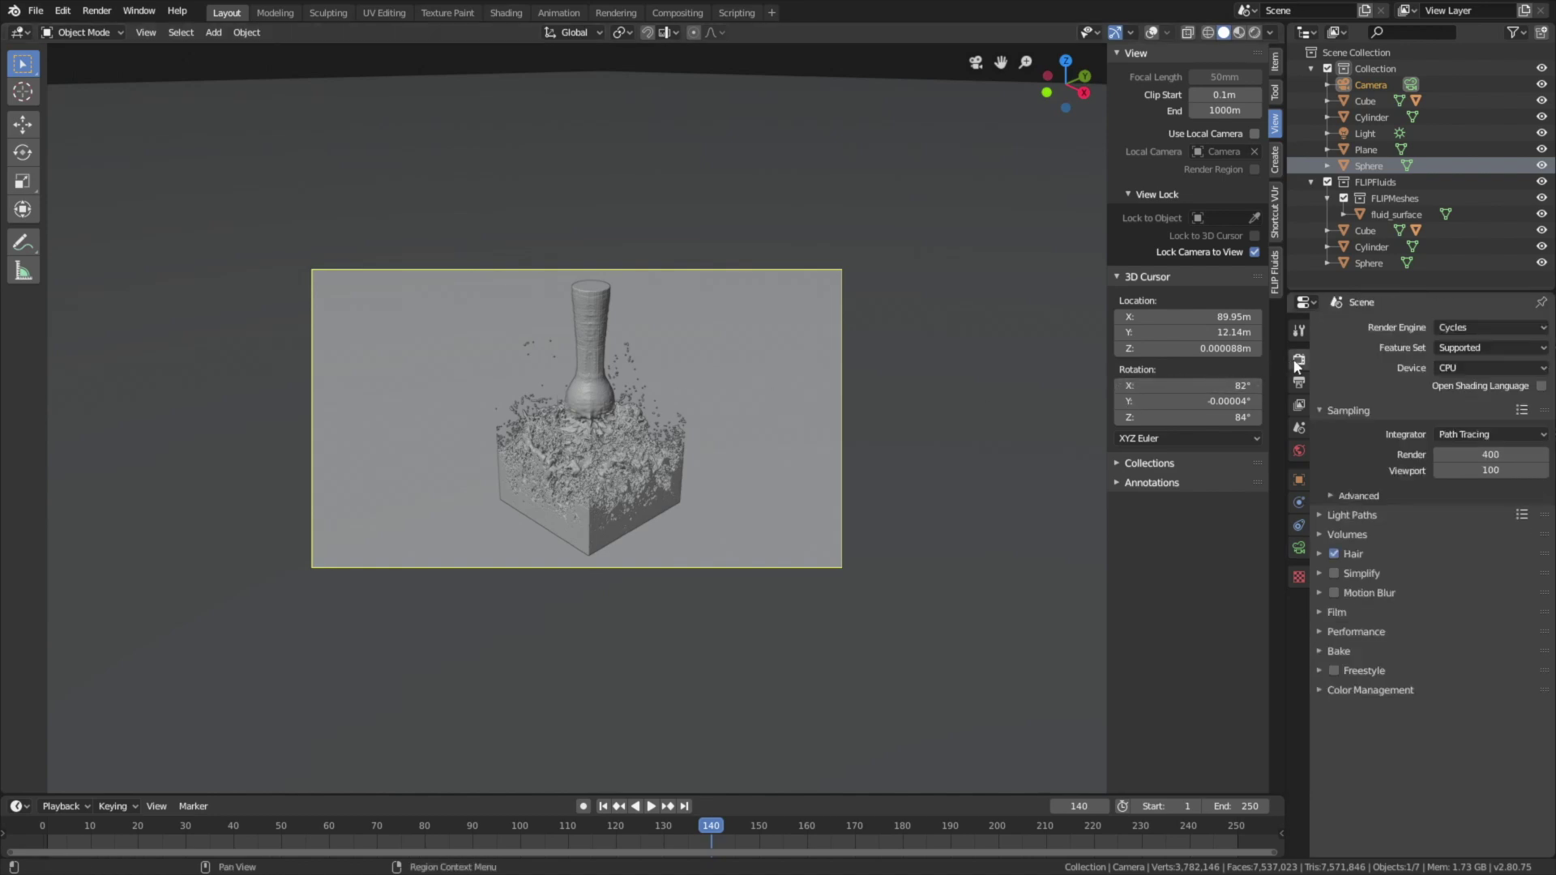
{"action": "left_click", "coordinate": [1452, 371]}
{"action": "left_click", "coordinate": [1459, 406]}
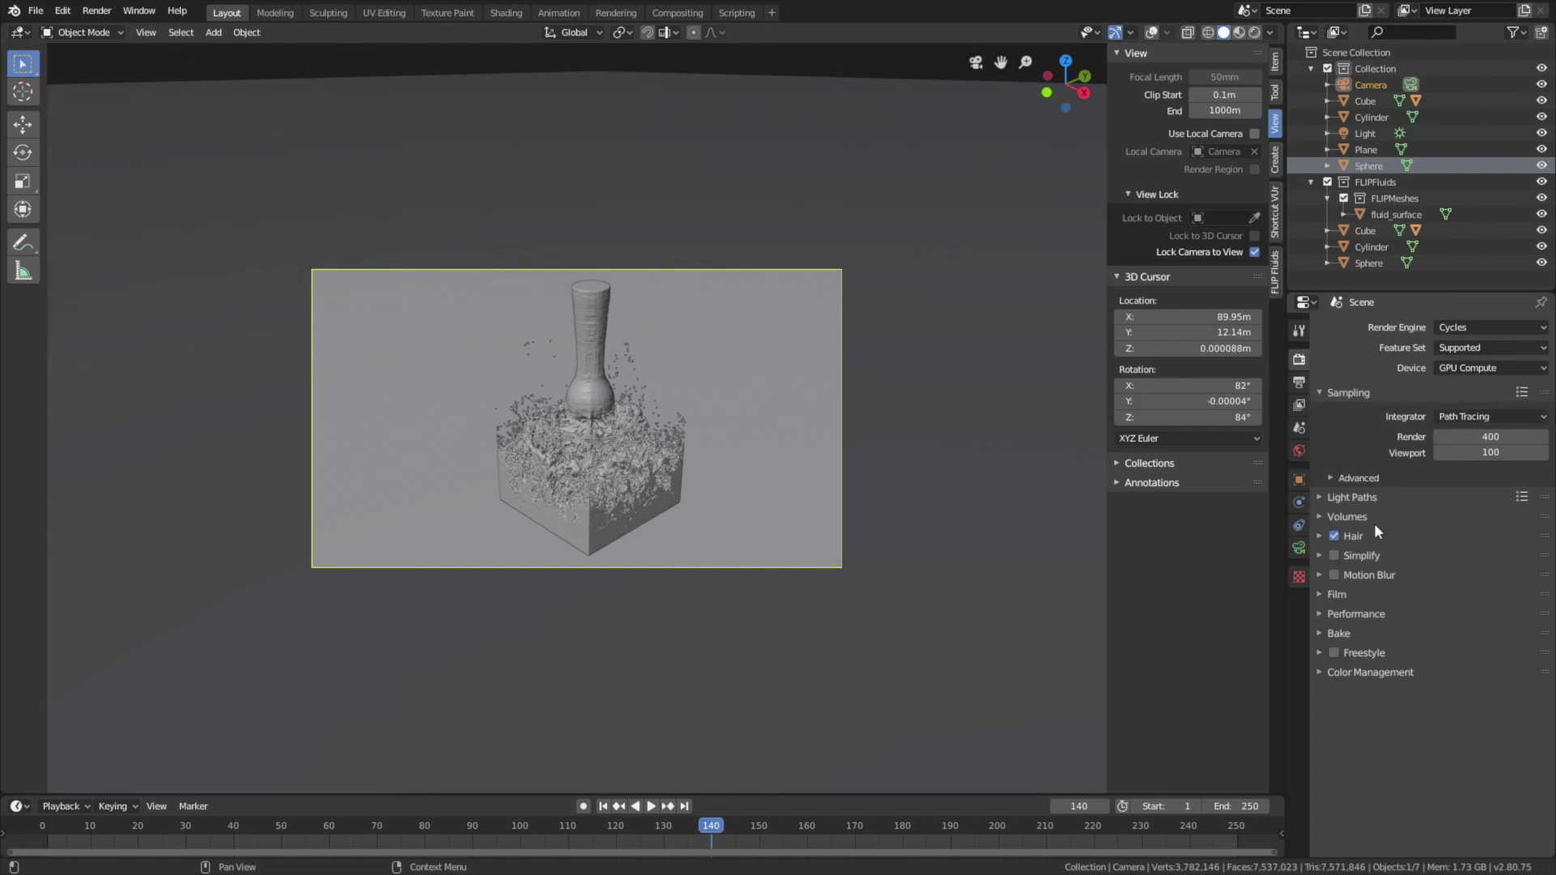
{"action": "left_click", "coordinate": [1356, 614]}
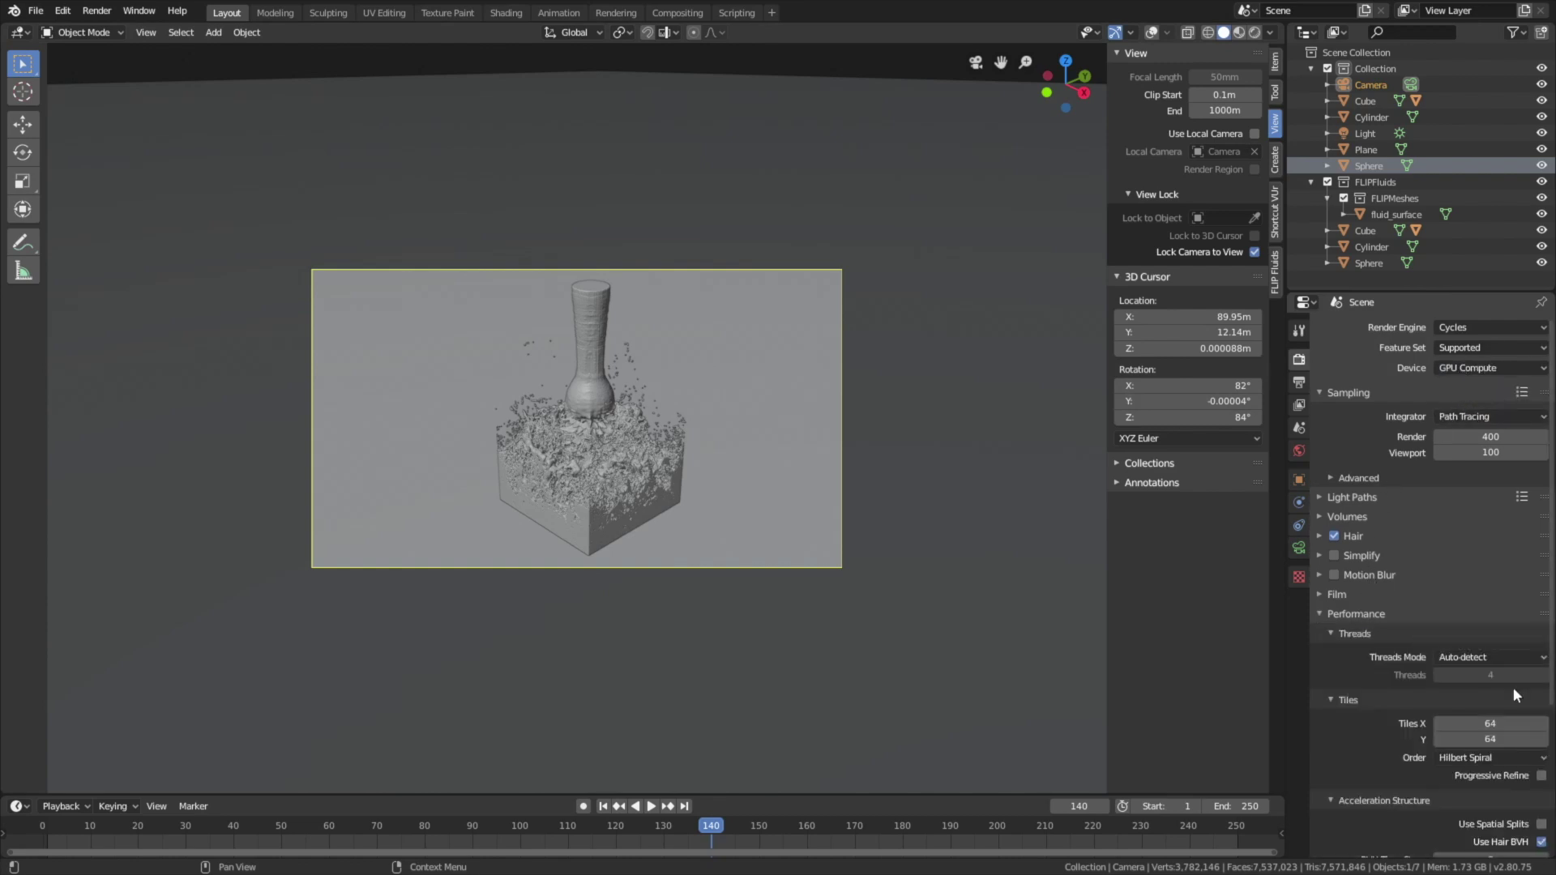
{"action": "left_click", "coordinate": [1498, 723]}
{"action": "type", "text": "512"}
{"action": "key", "text": "Return"}
Step: Set the output frame rate to 30 fps
{"action": "left_click", "coordinate": [1300, 383]}
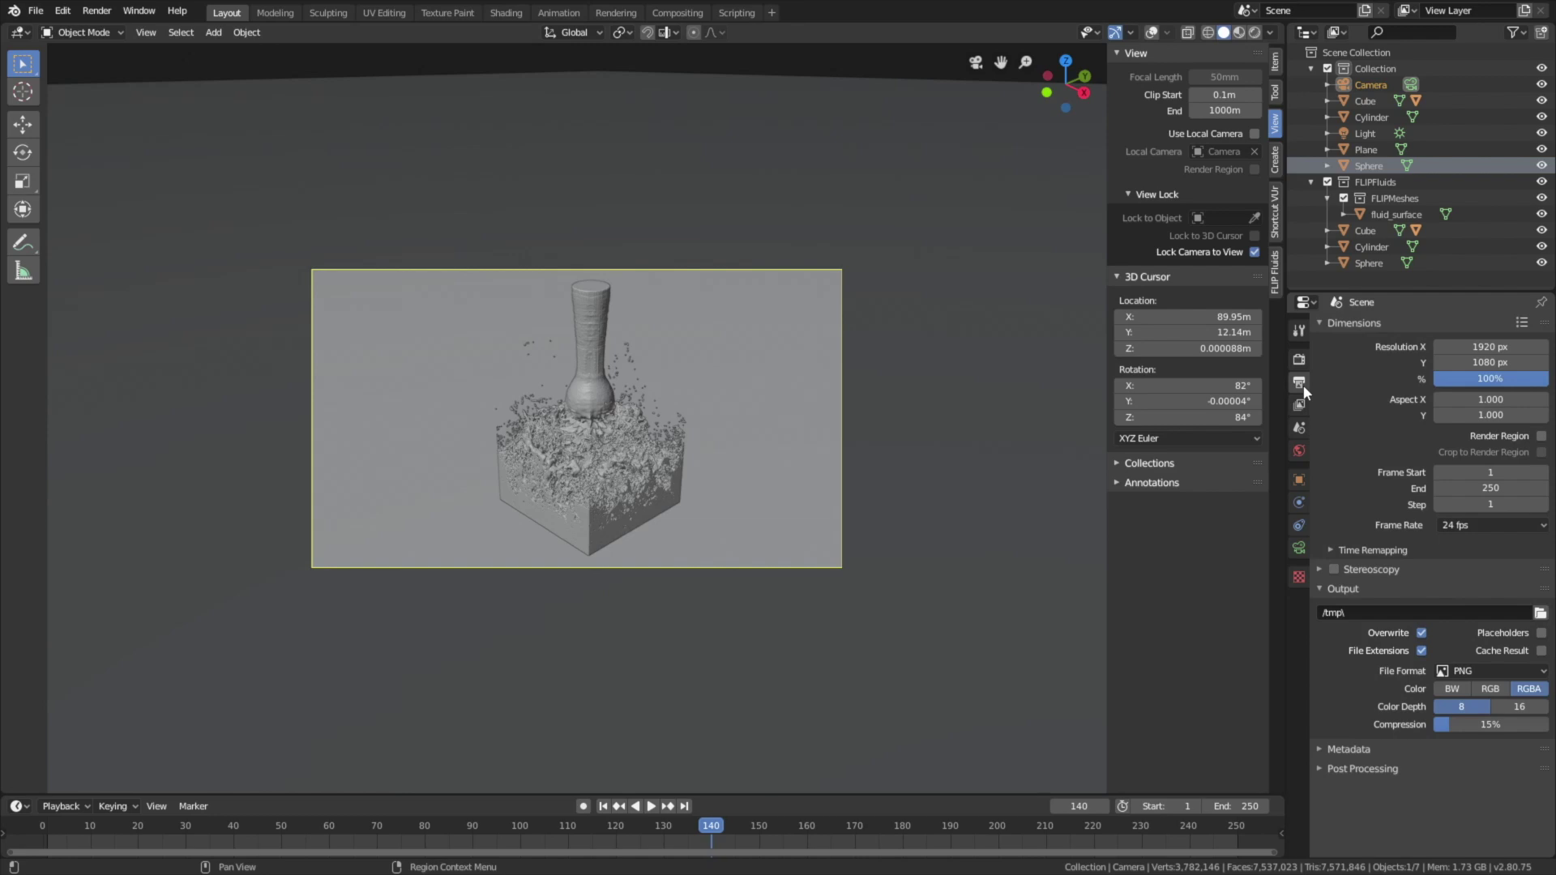
{"action": "left_click", "coordinate": [1467, 523]}
{"action": "left_click", "coordinate": [1465, 607]}
Step: Browse for the render output location on drive E: and create a folder named Flip_render inside its tmp folder
{"action": "left_click", "coordinate": [1540, 613]}
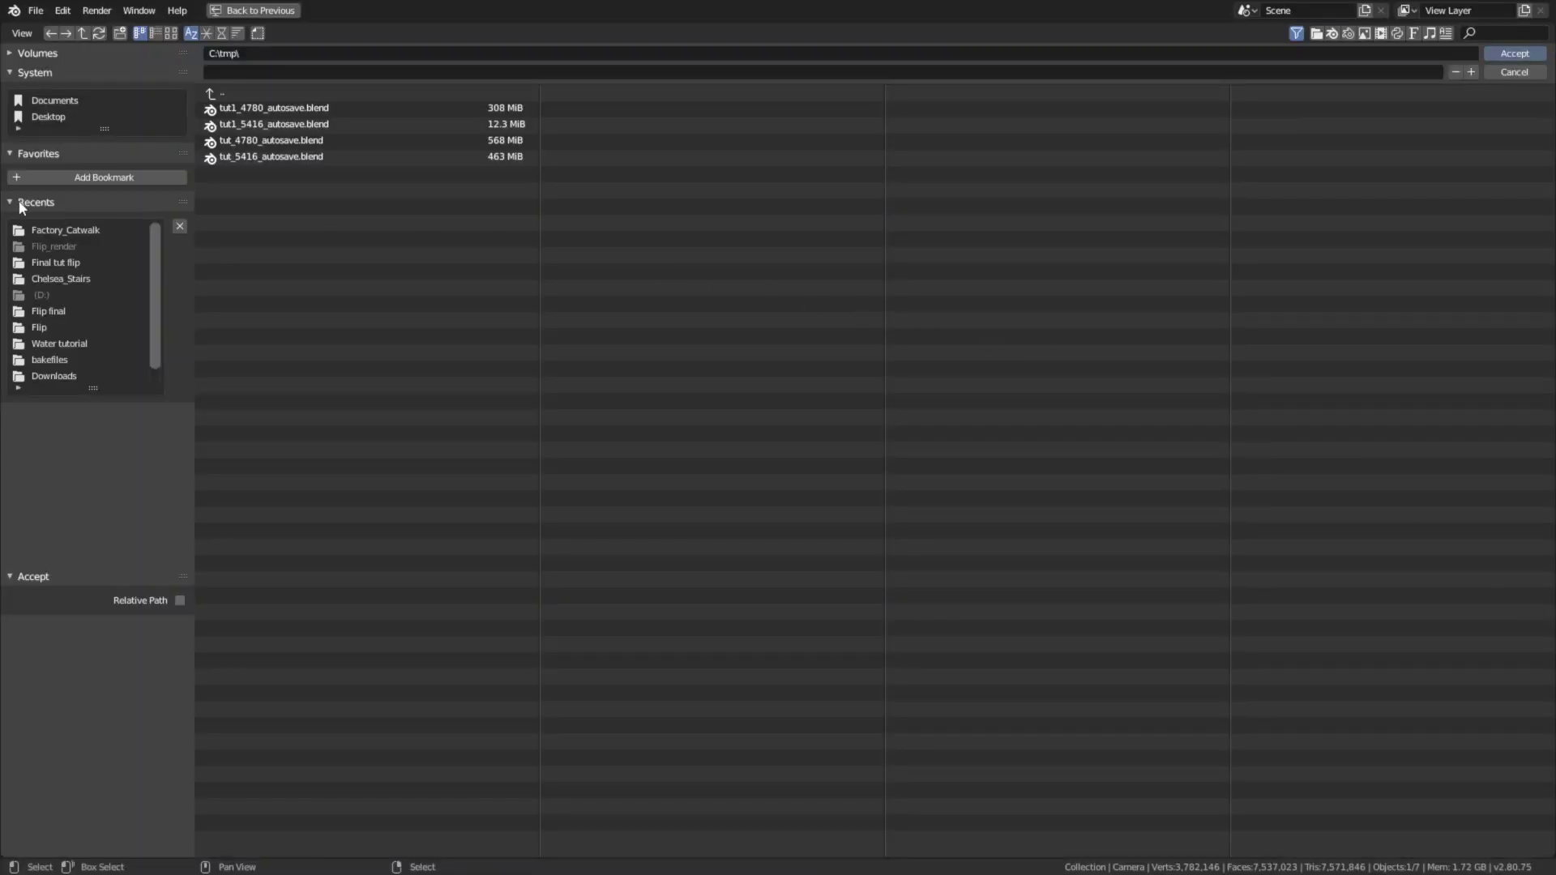
{"action": "left_click", "coordinate": [55, 56]}
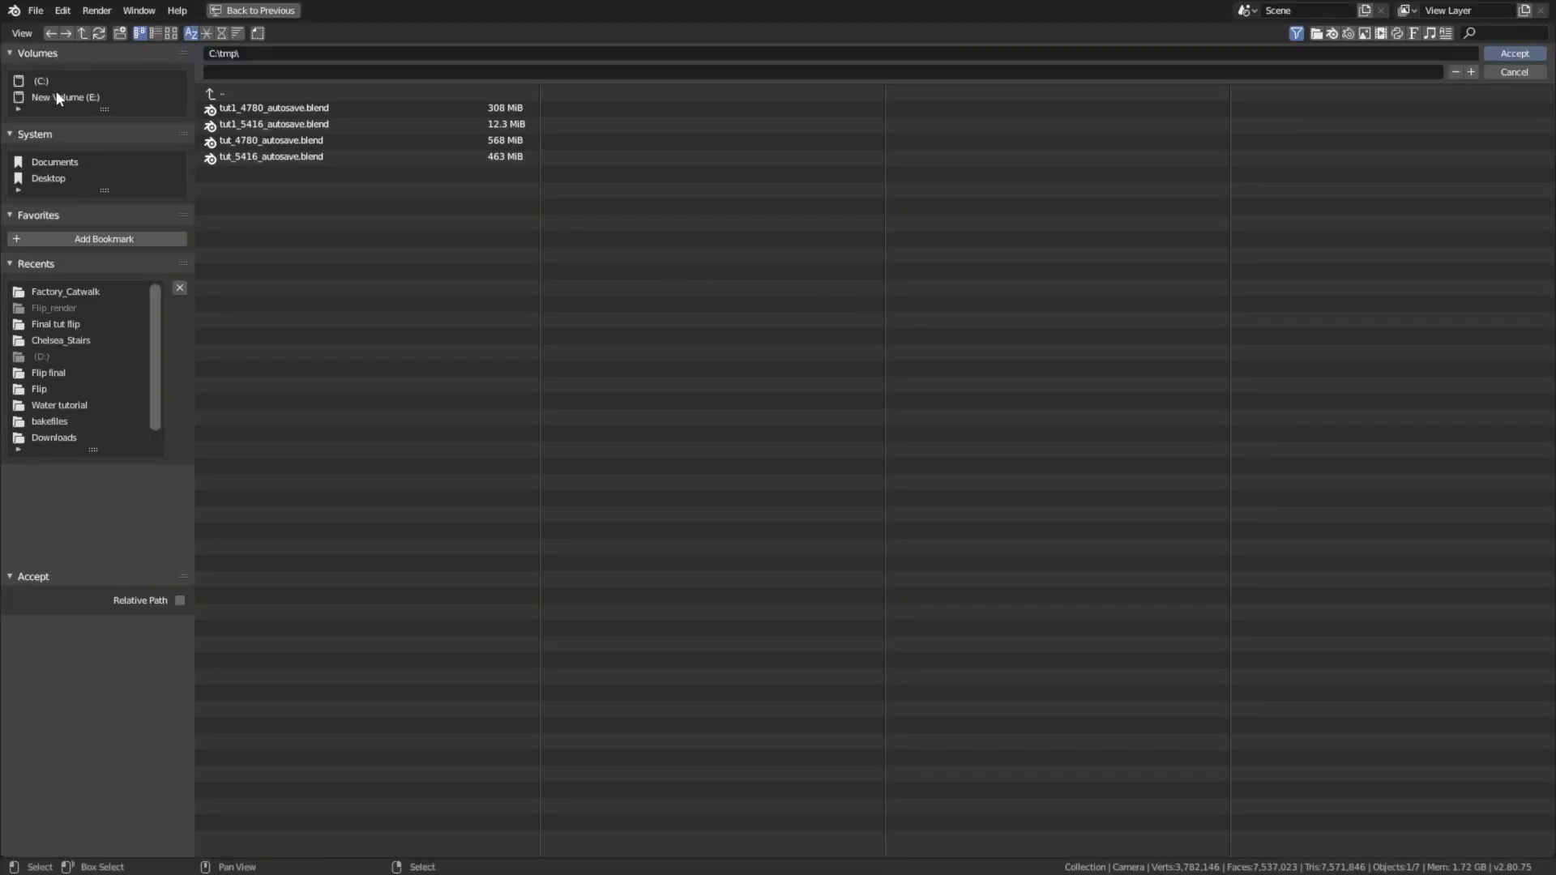
{"action": "left_click", "coordinate": [57, 97]}
{"action": "left_click", "coordinate": [261, 299]}
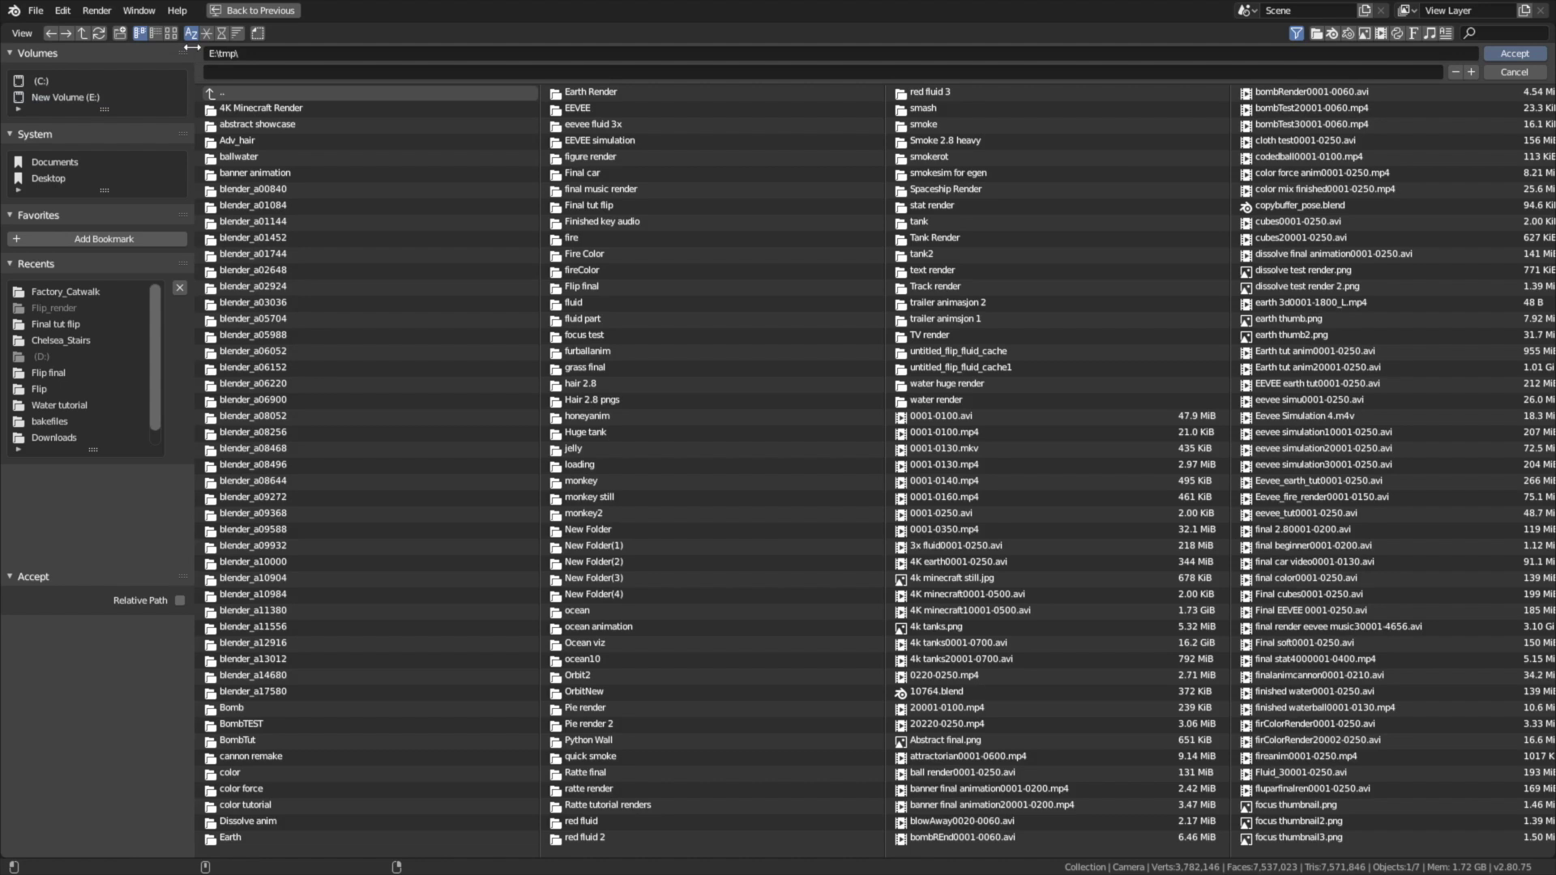
{"action": "left_click", "coordinate": [120, 33]}
{"action": "type", "text": "F"}
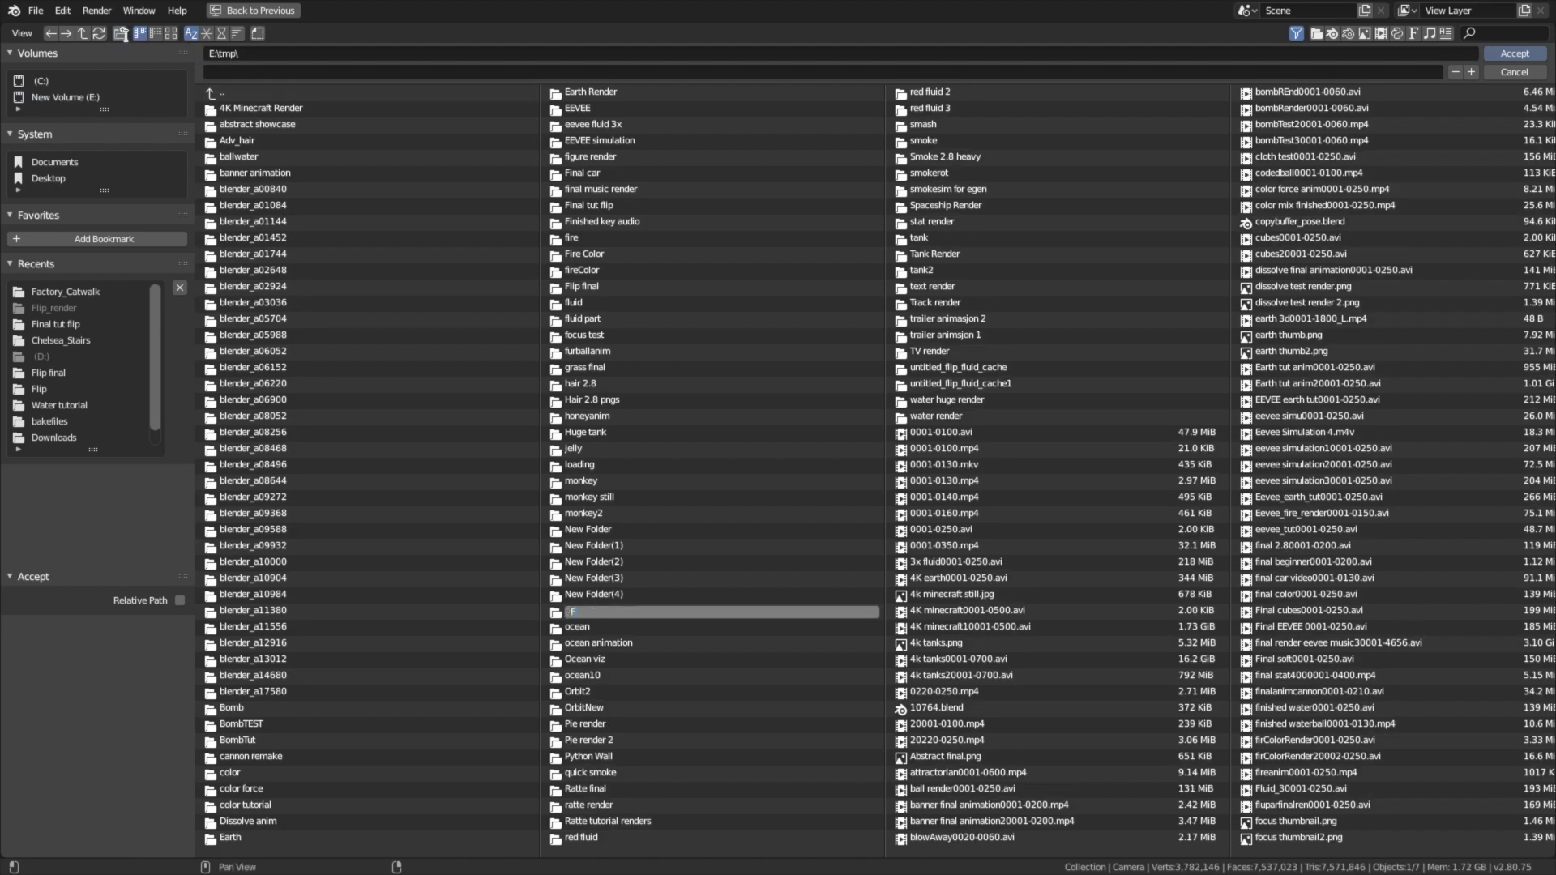
{"action": "type", "text": "lip_render"}
{"action": "key", "text": "Return"}
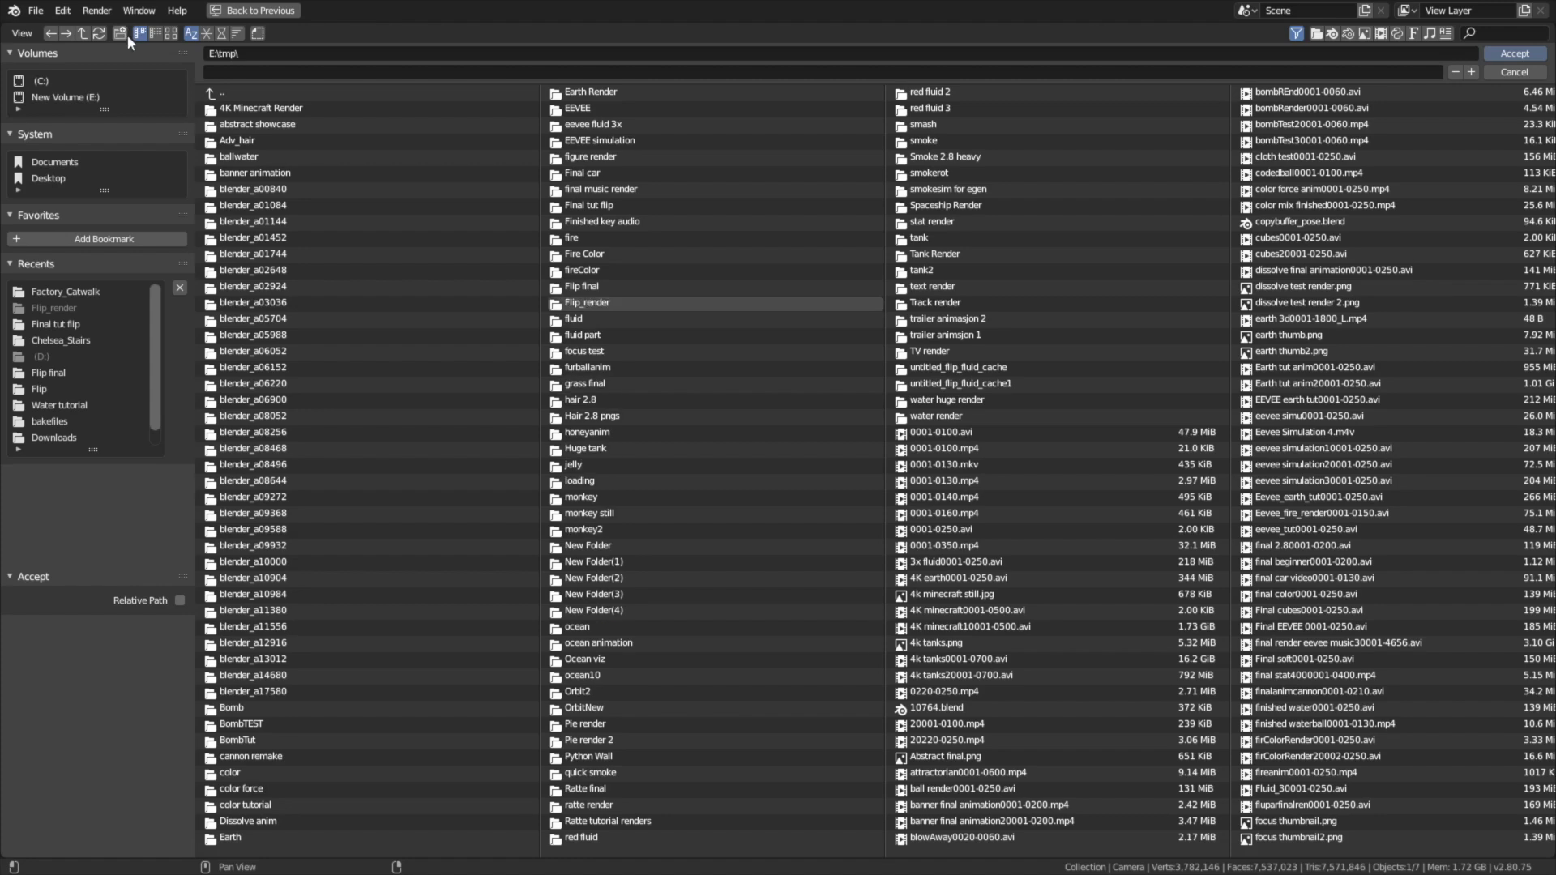
Step: Set the render output to the Flip_render folder with the file name tut
{"action": "double_click", "coordinate": [624, 300]}
{"action": "left_click", "coordinate": [364, 73]}
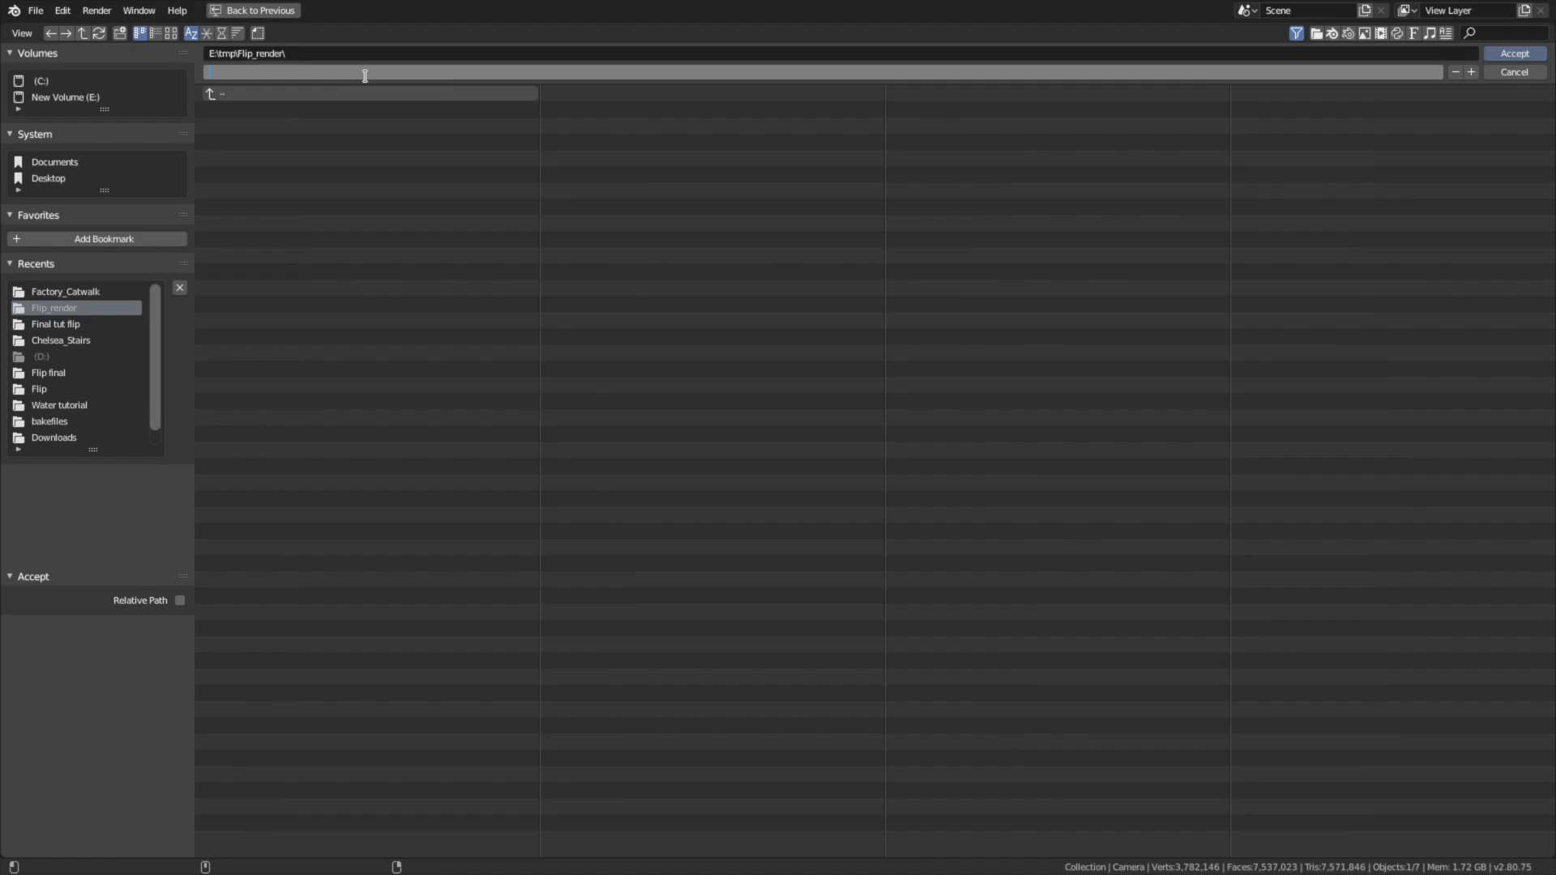
{"action": "type", "text": "tut"}
{"action": "key", "text": "Return"}
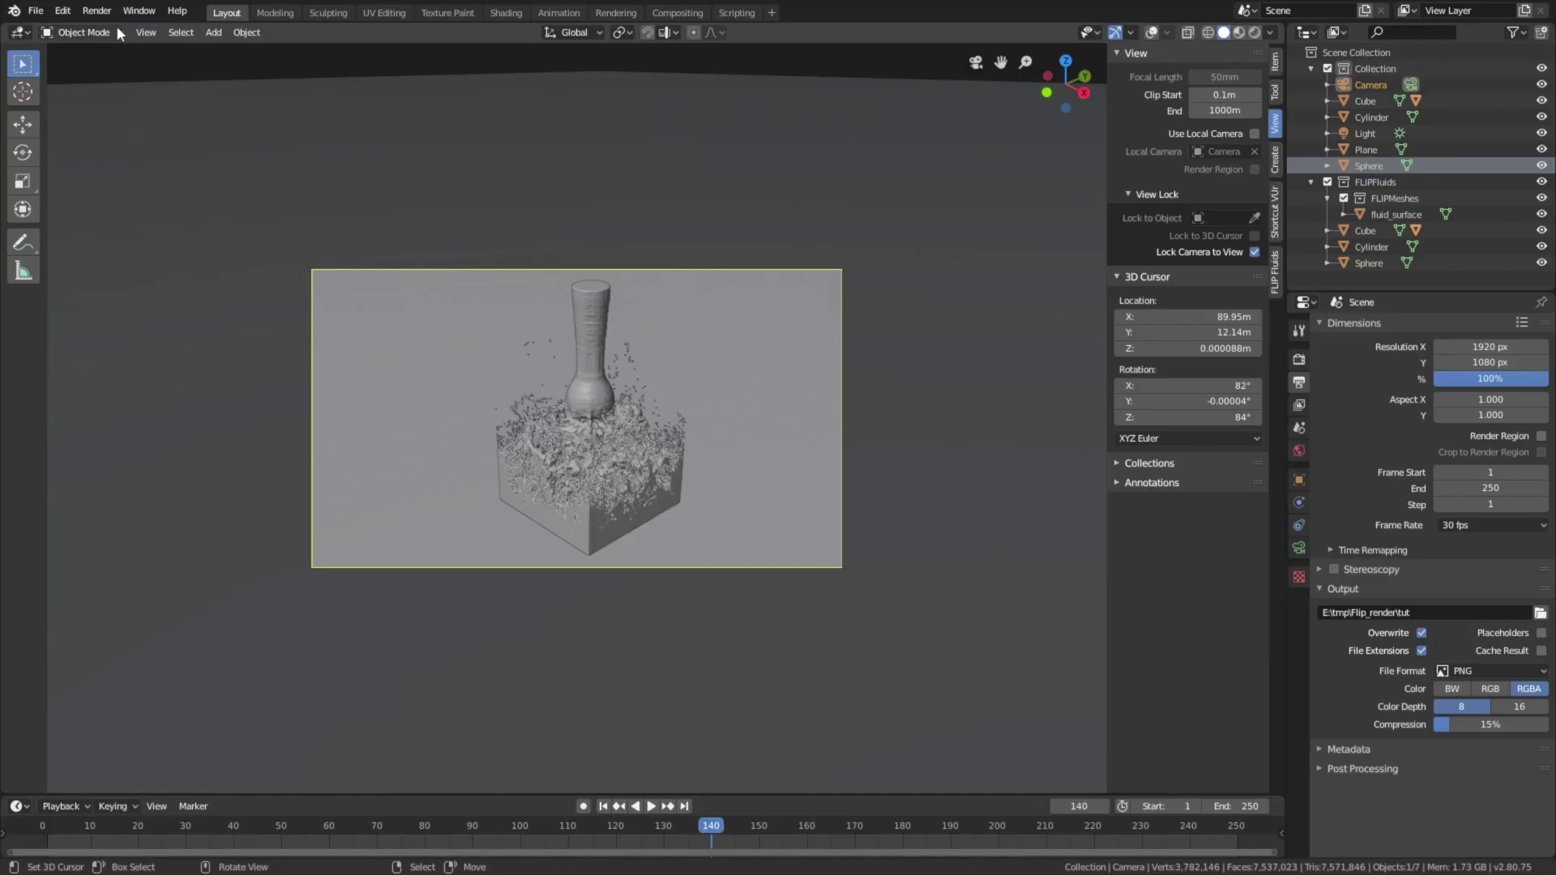
Step: Set the render display mode to Image Editor and start rendering the animation
{"action": "left_click", "coordinate": [97, 10]}
{"action": "mouse_move", "coordinate": [130, 127]}
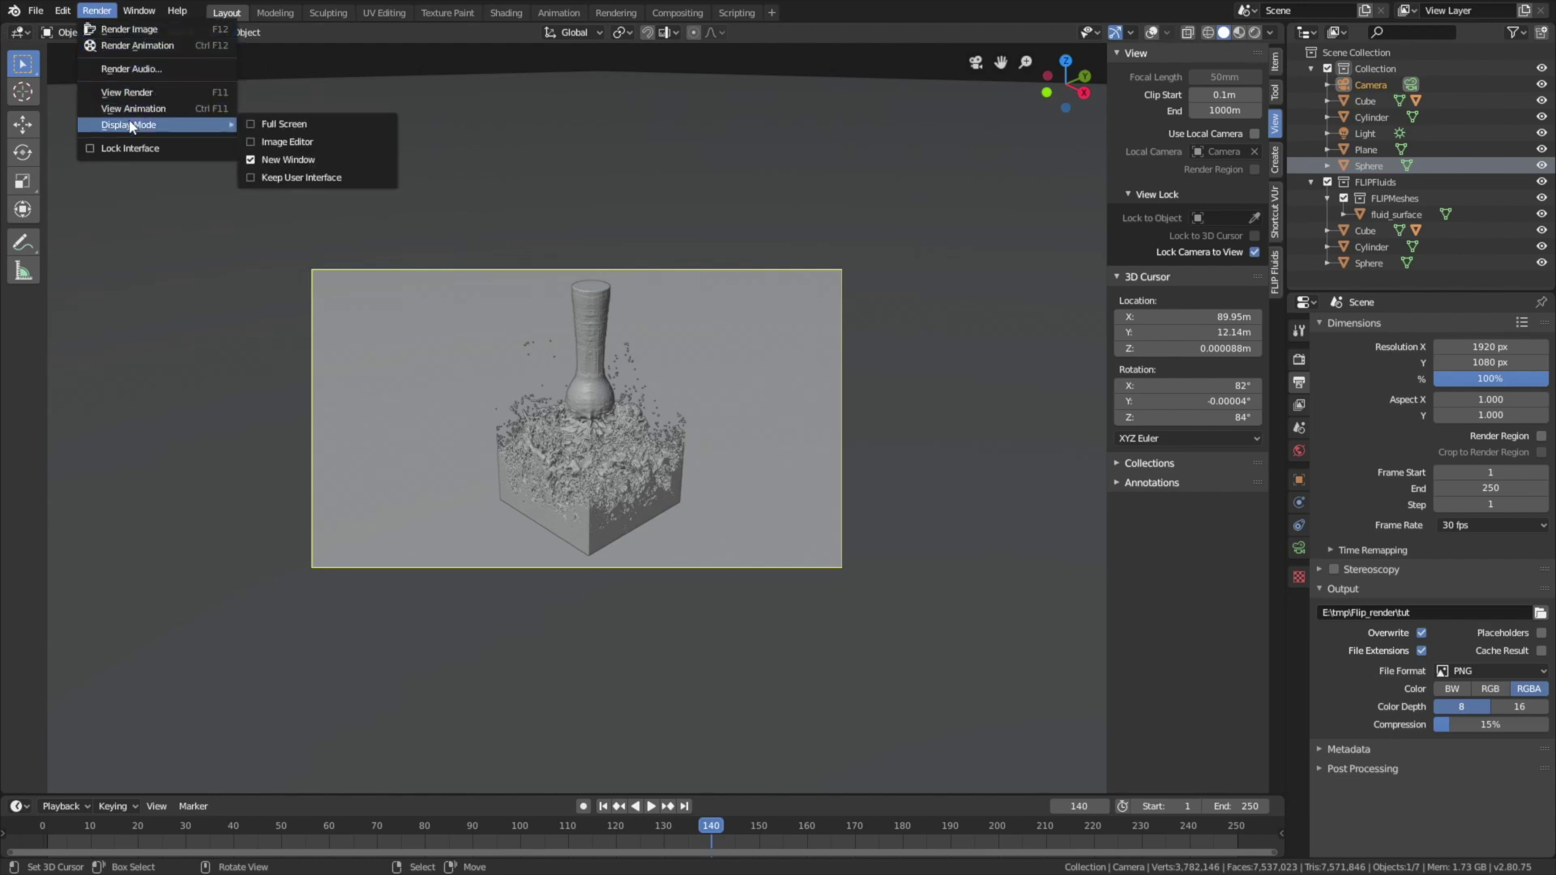
{"action": "left_click", "coordinate": [270, 143]}
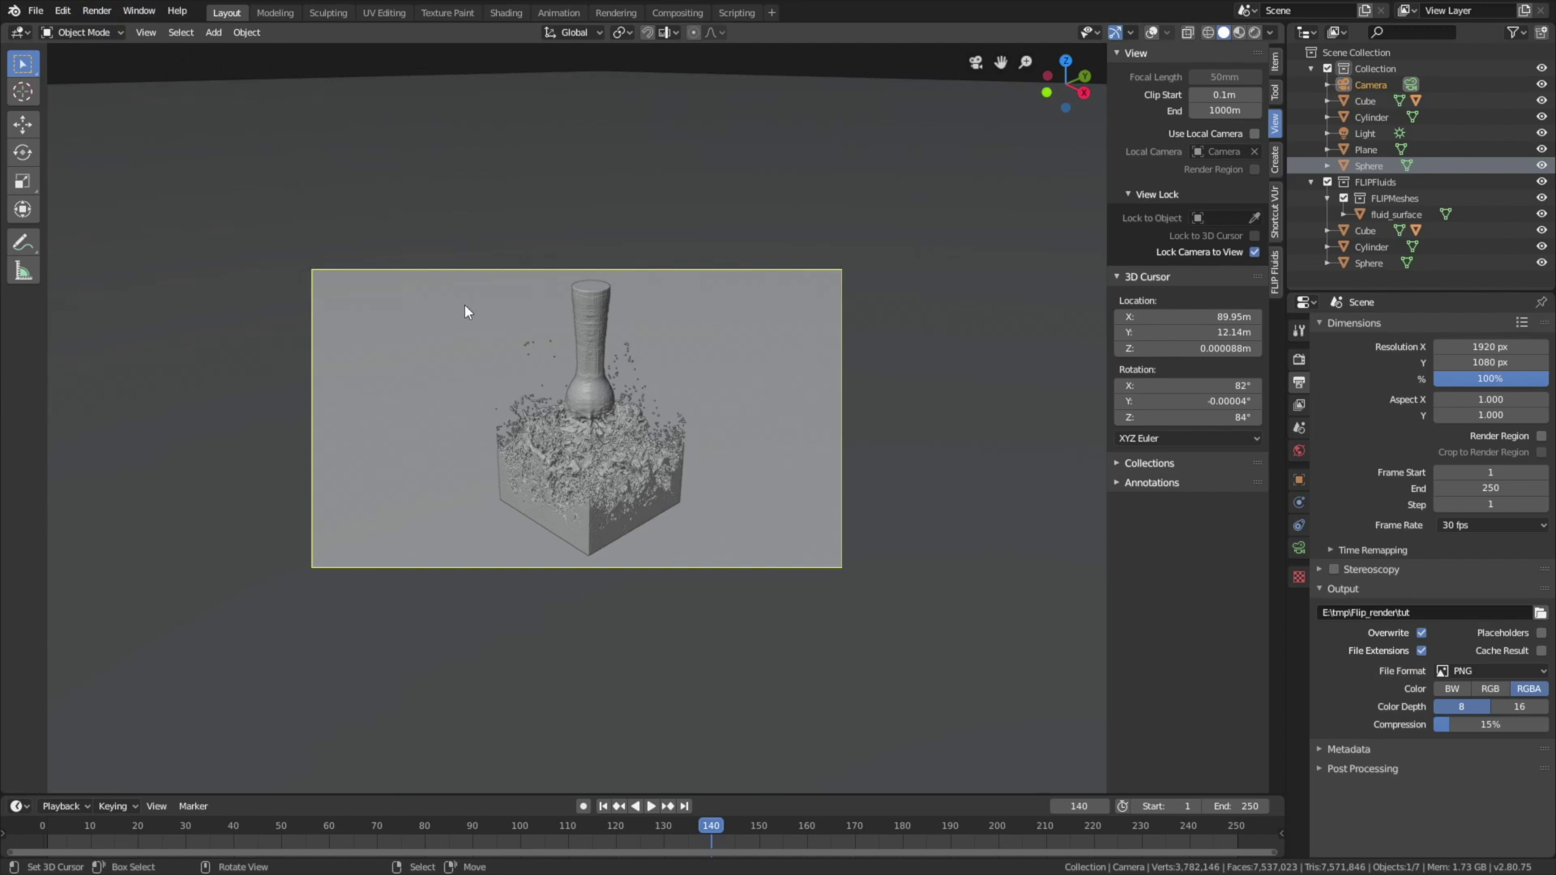
{"action": "left_click", "coordinate": [96, 11]}
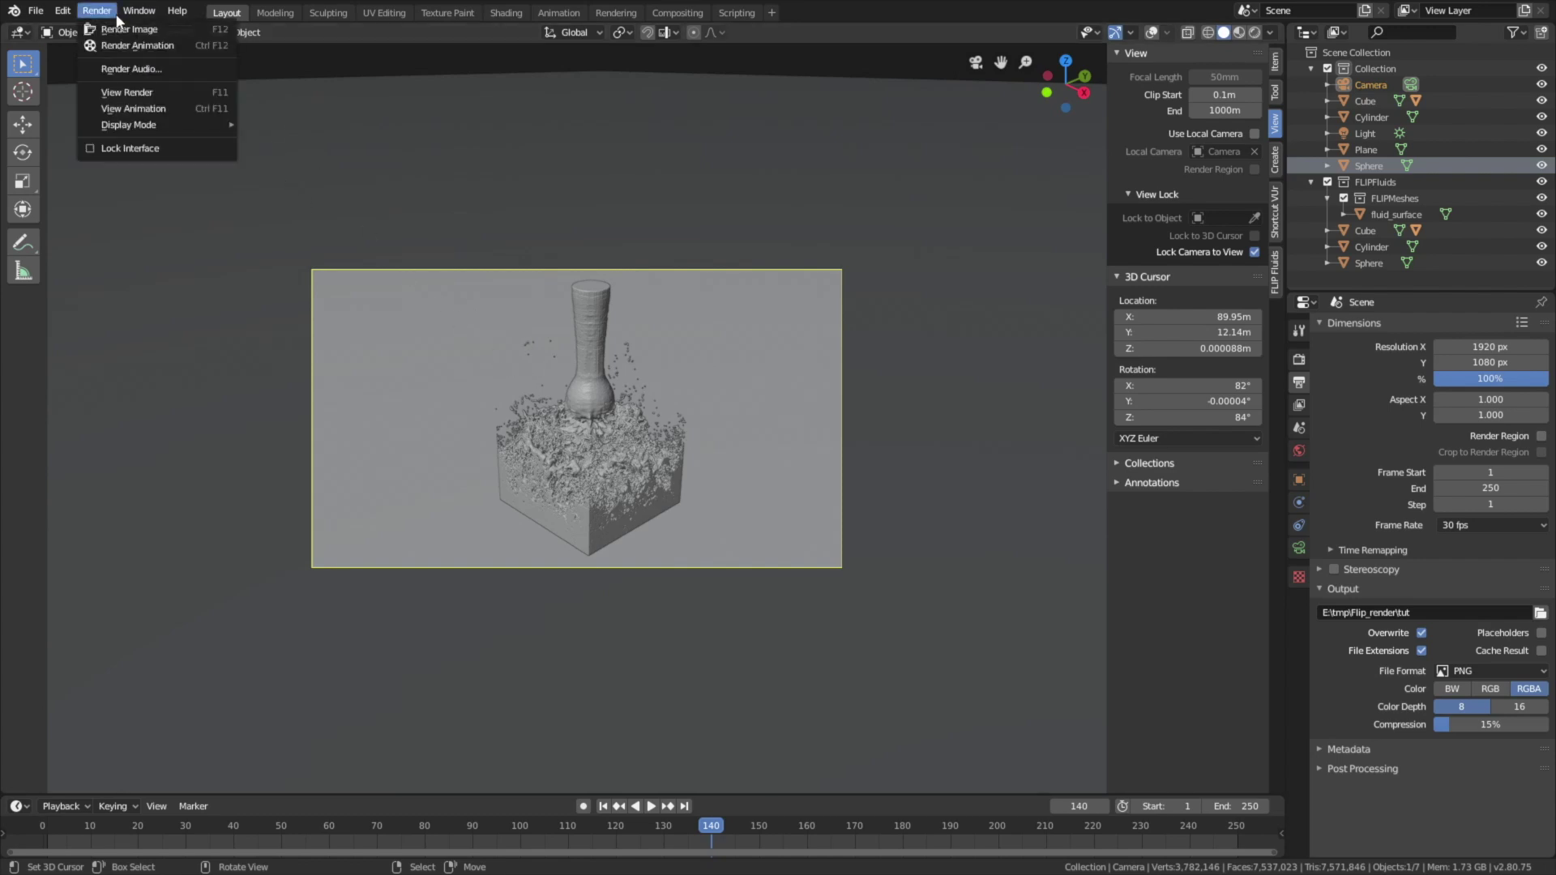
{"action": "left_click", "coordinate": [134, 44]}
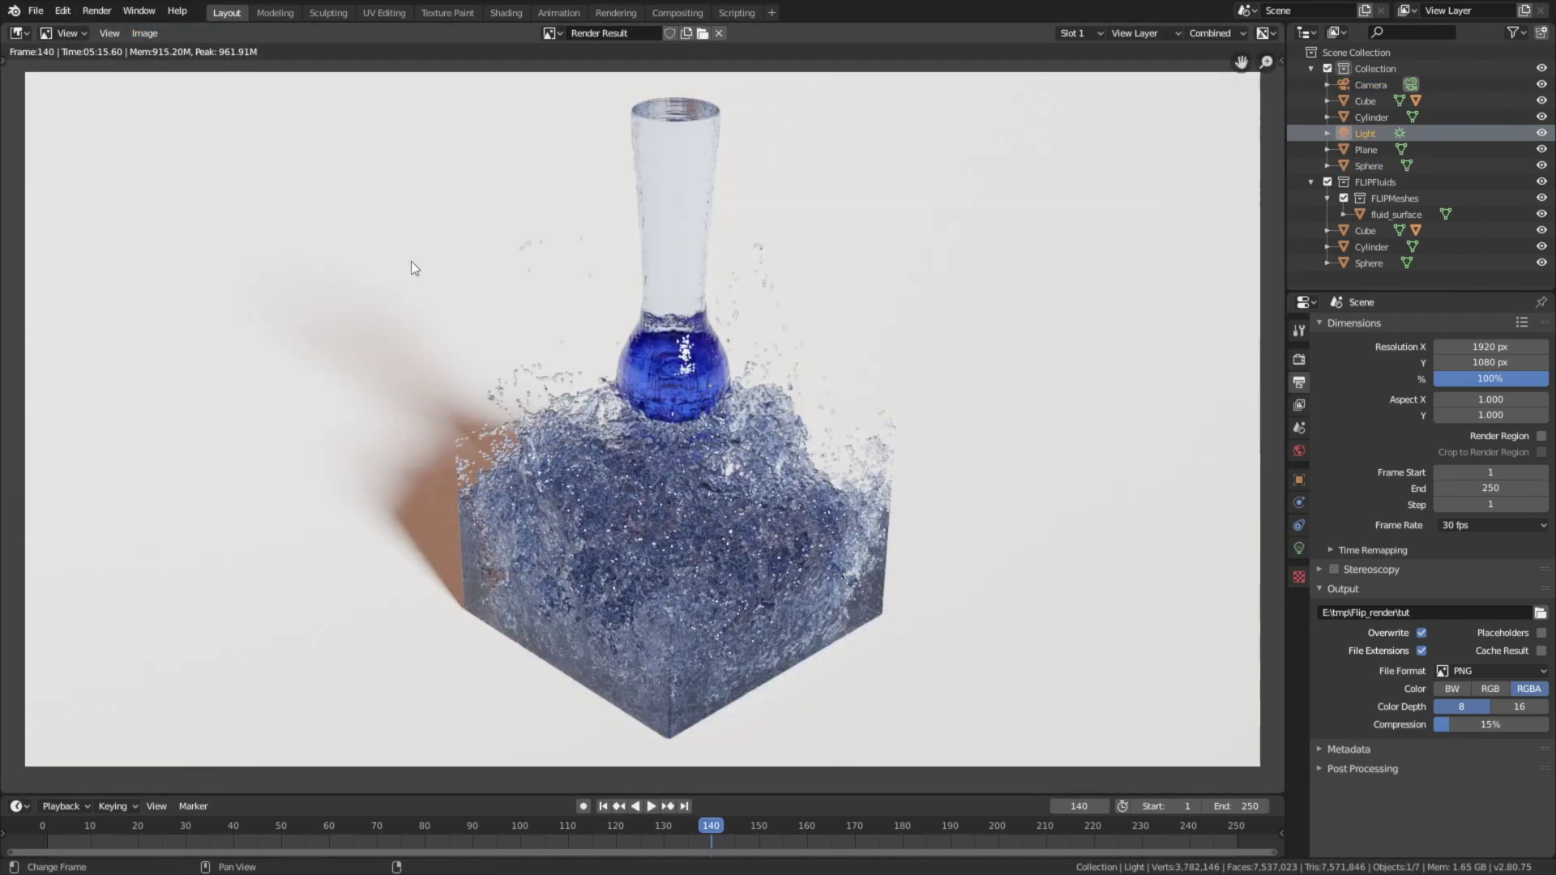
Step: Switch the render result area back to the 3D Viewport and rotate the sun light around the global Z axis
{"action": "scroll", "coordinate": [411, 261], "scroll_direction": "down", "scroll_amount": 1}
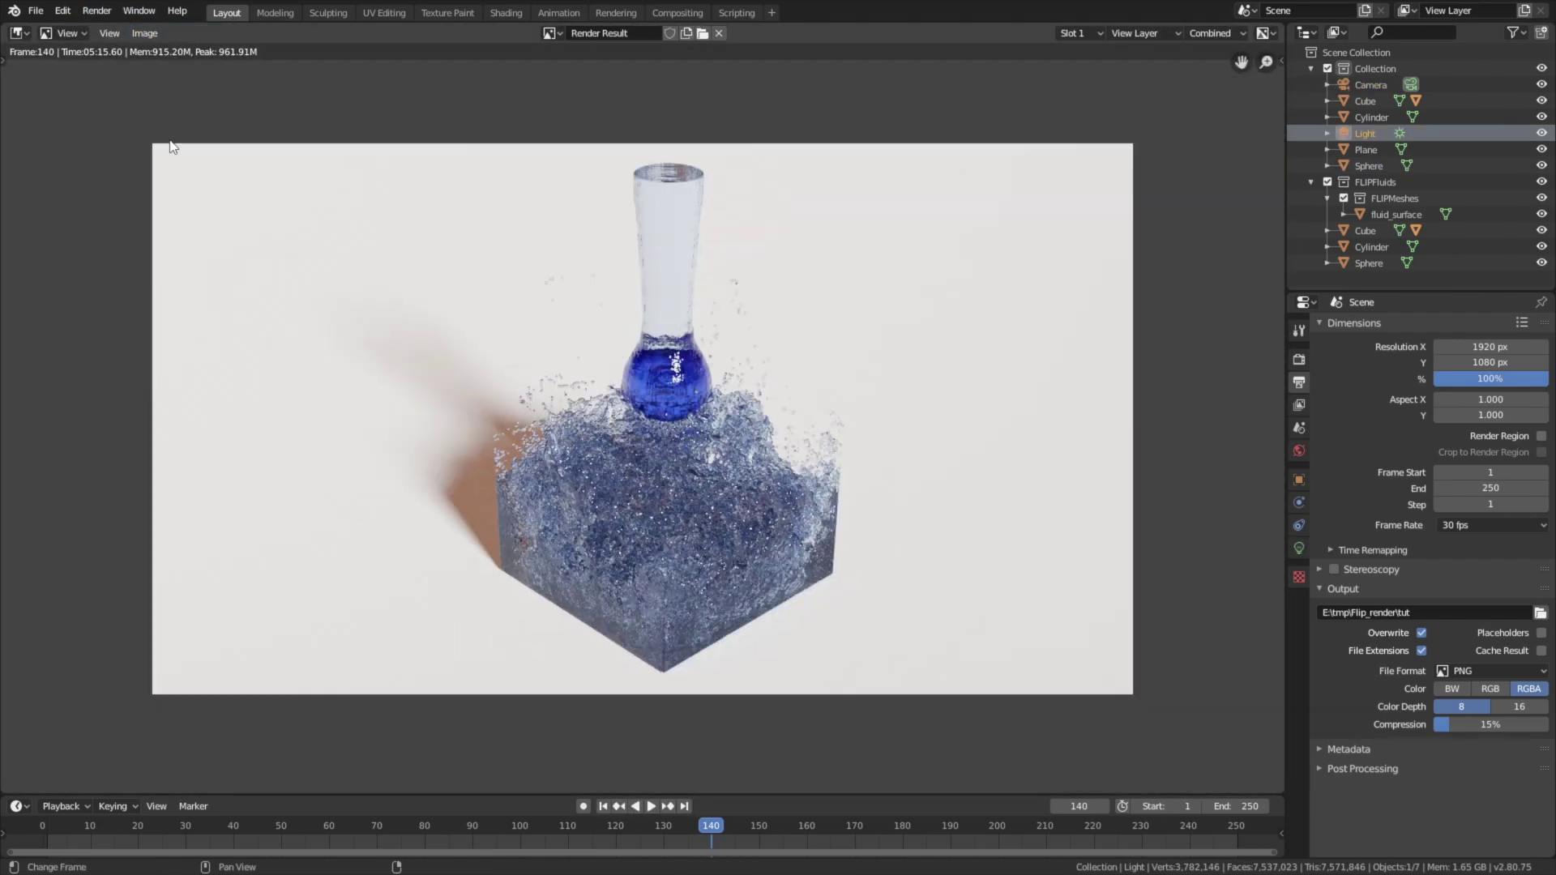
{"action": "left_click", "coordinate": [17, 33]}
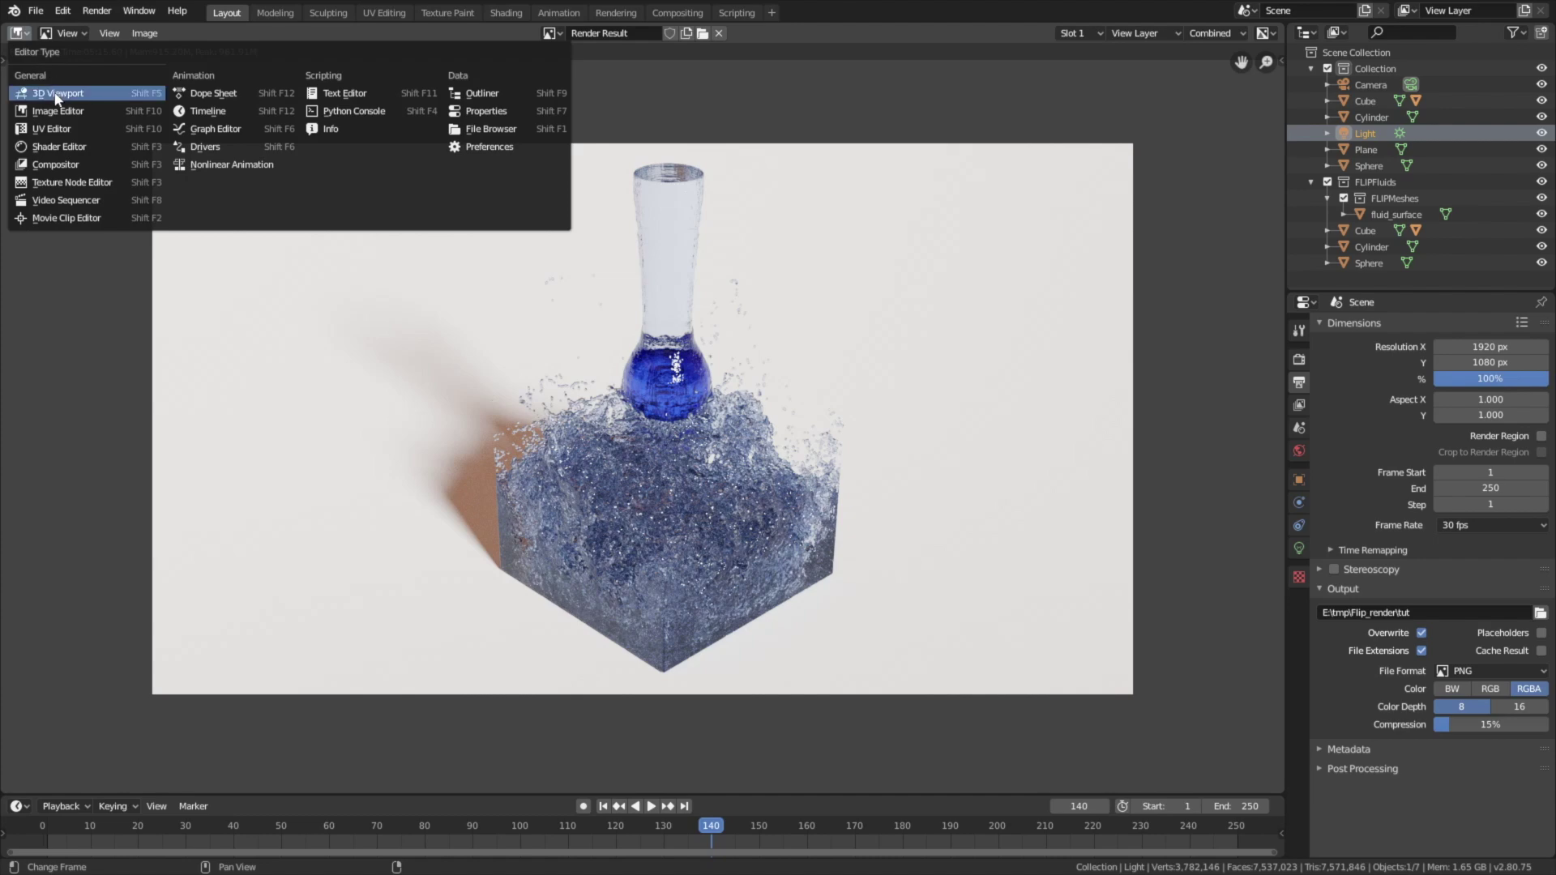
{"action": "left_click", "coordinate": [57, 94]}
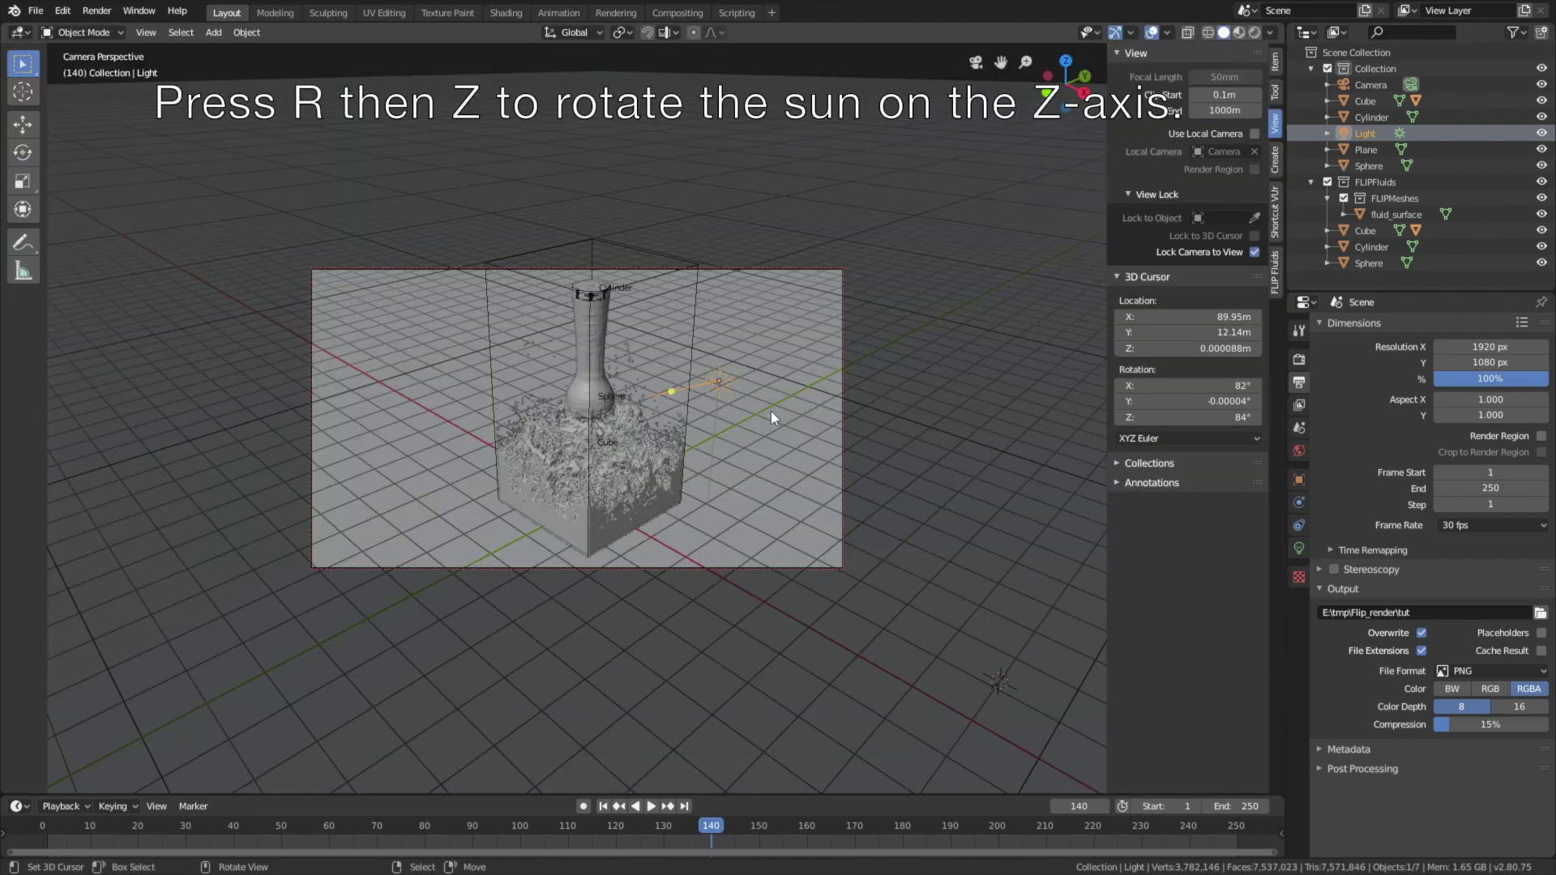
{"action": "key", "text": "r"}
{"action": "key", "text": "z"}
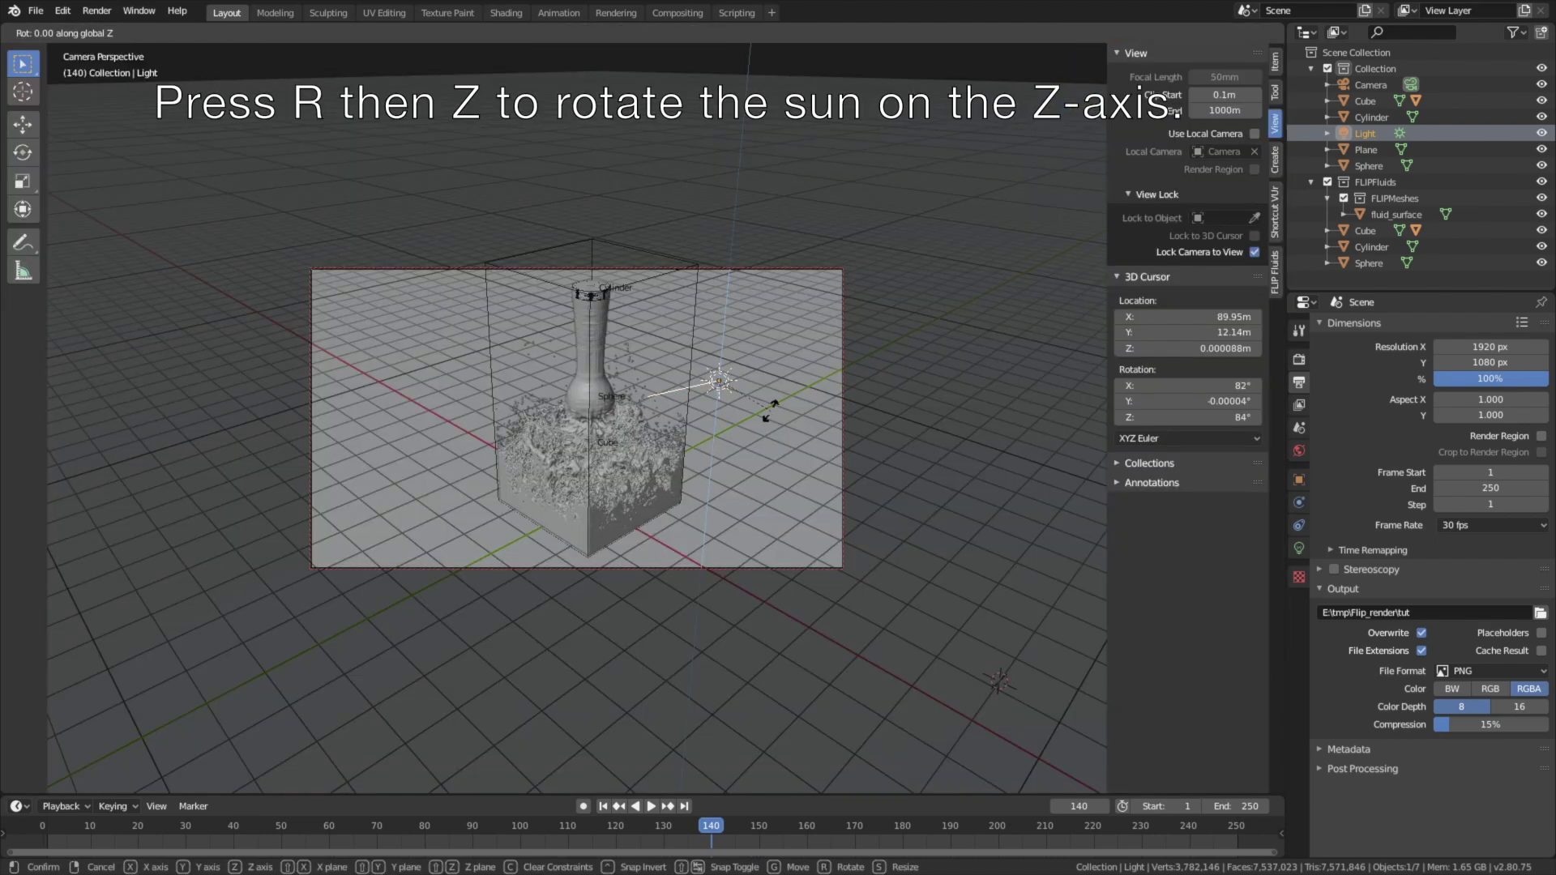